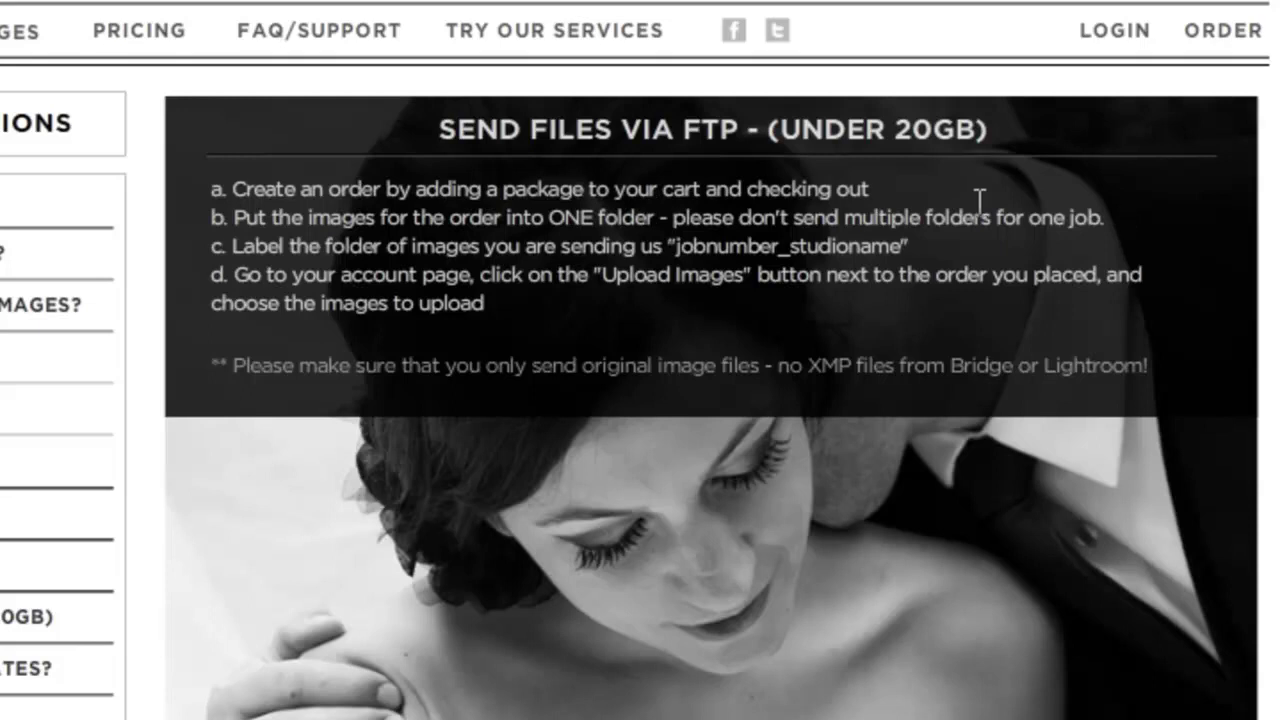
drag(232, 248, 340, 250)
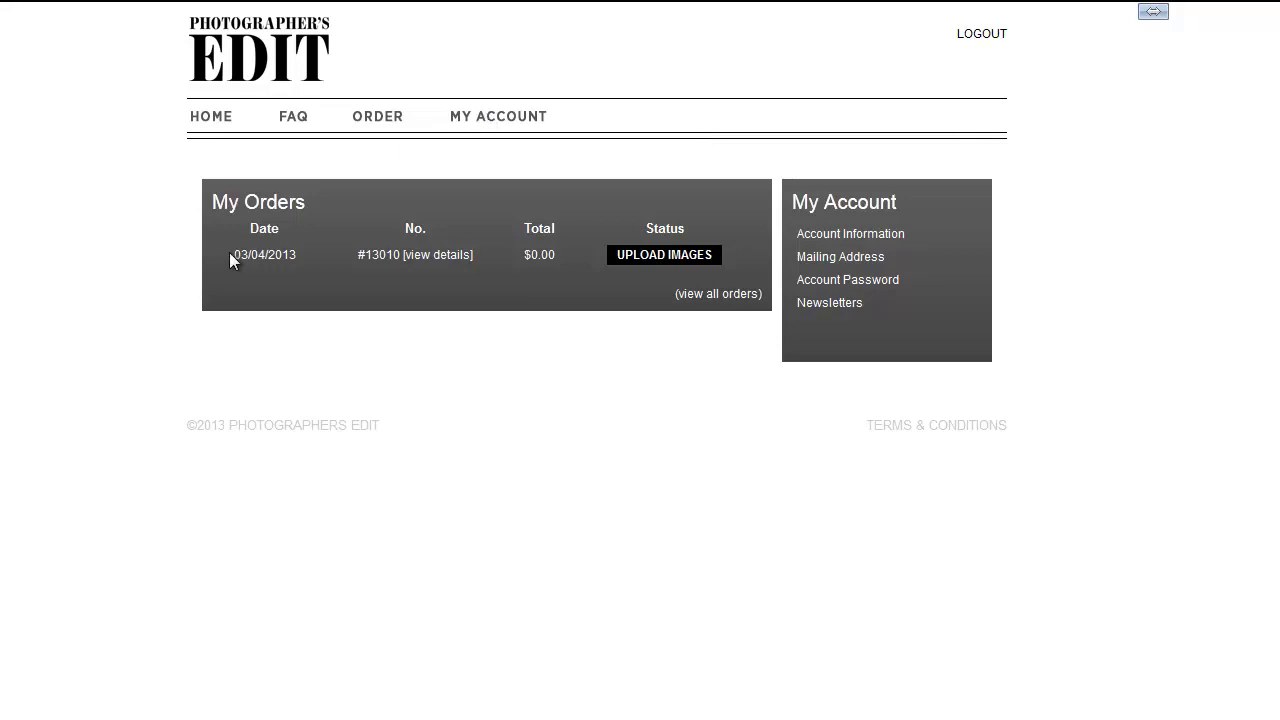
drag(233, 254, 565, 284)
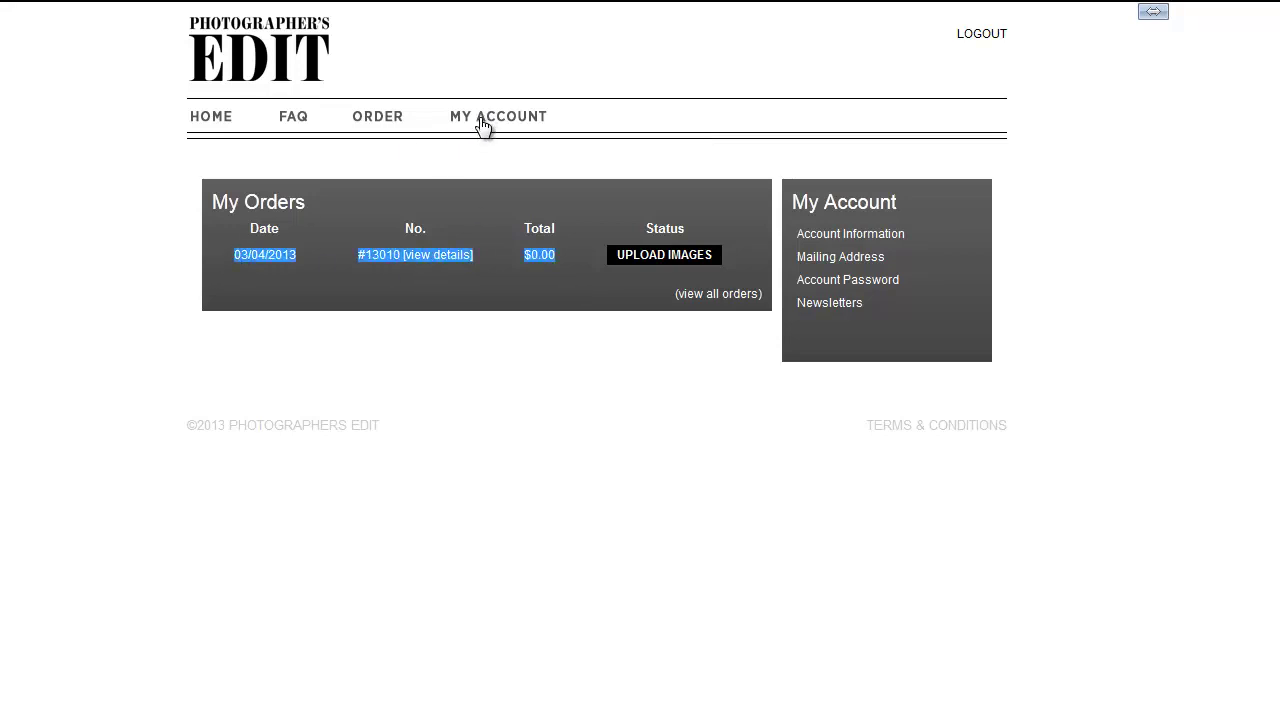
click(171, 184)
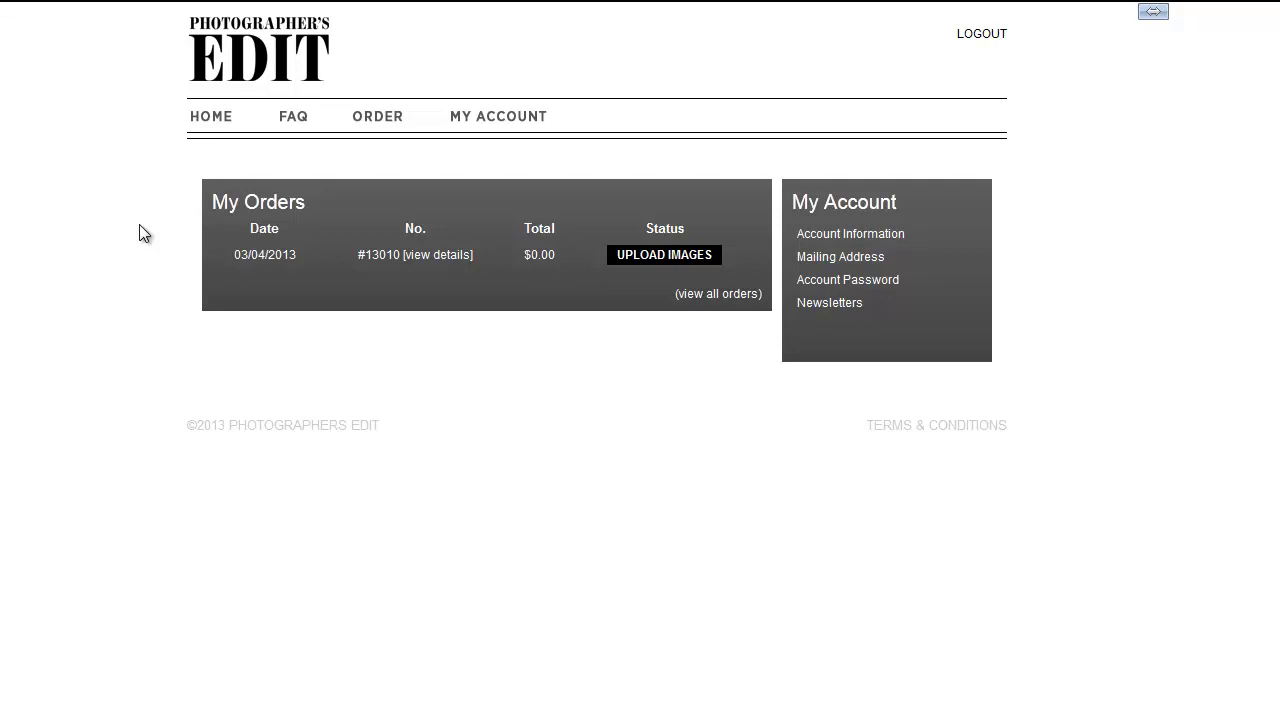
Open the image upload page for the 03/04/2013 order and start adding files, accepting the notice about unsupported file types
click(640, 258)
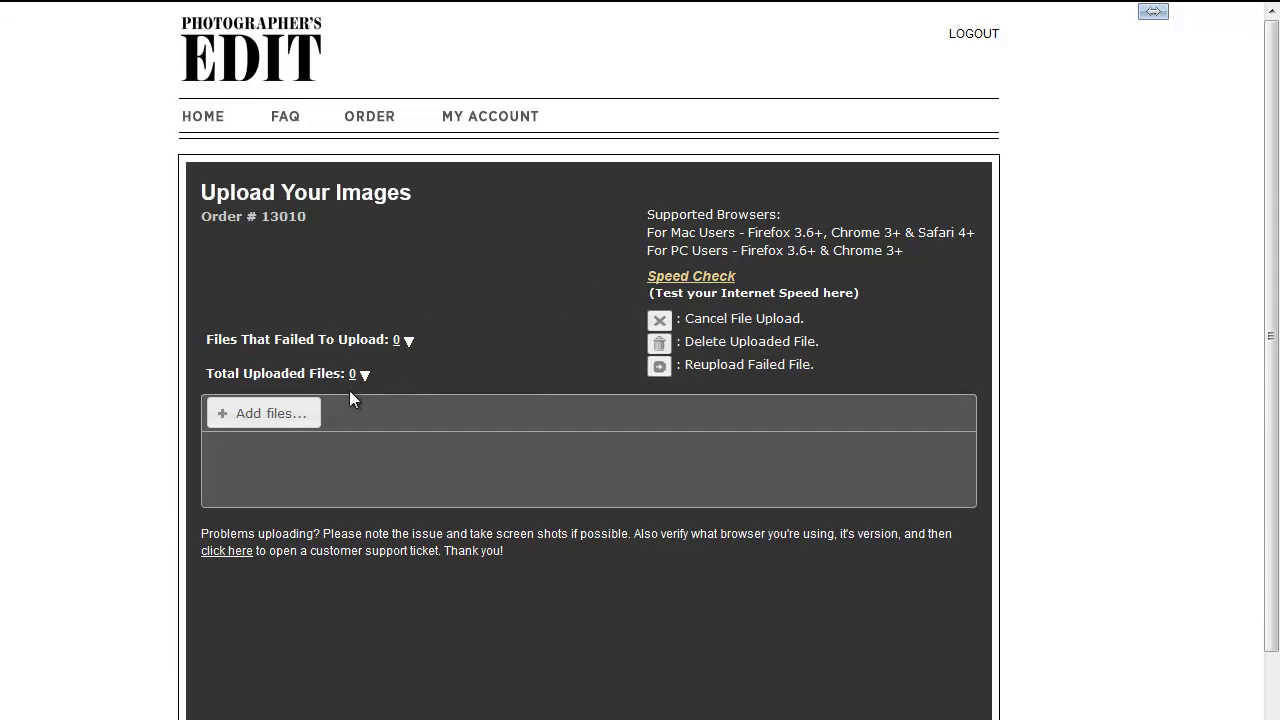
click(280, 418)
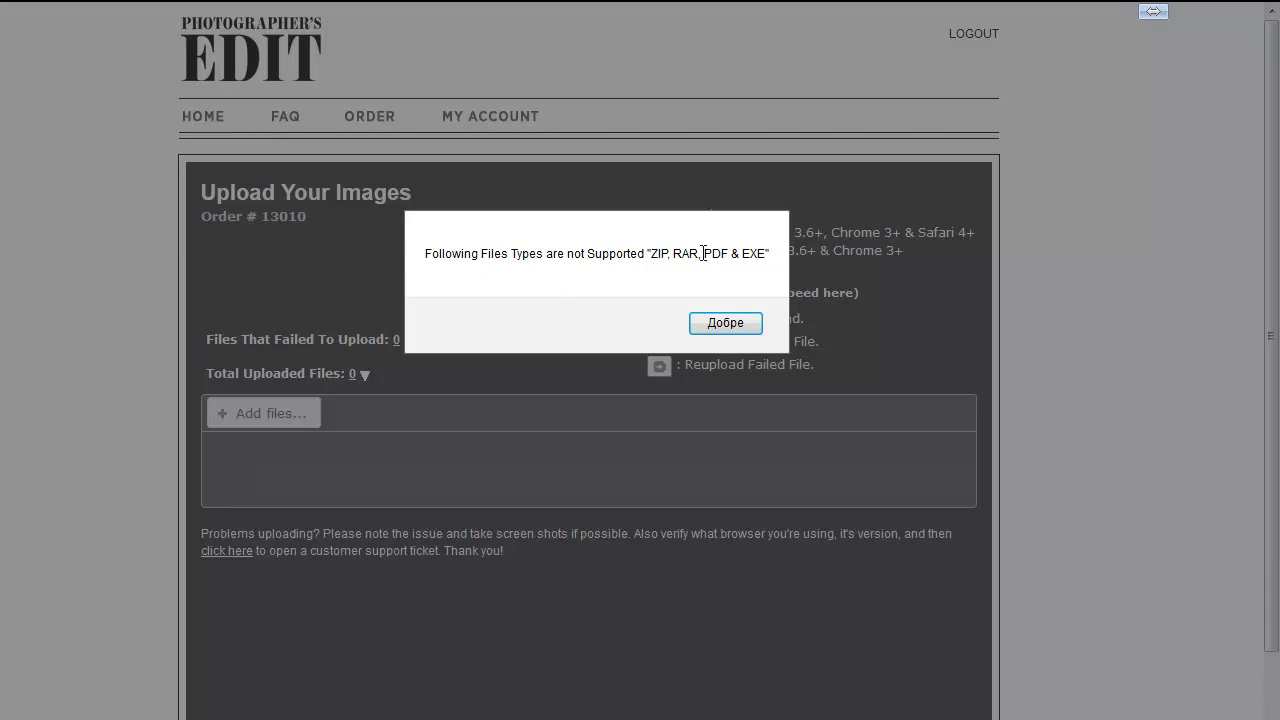
click(730, 326)
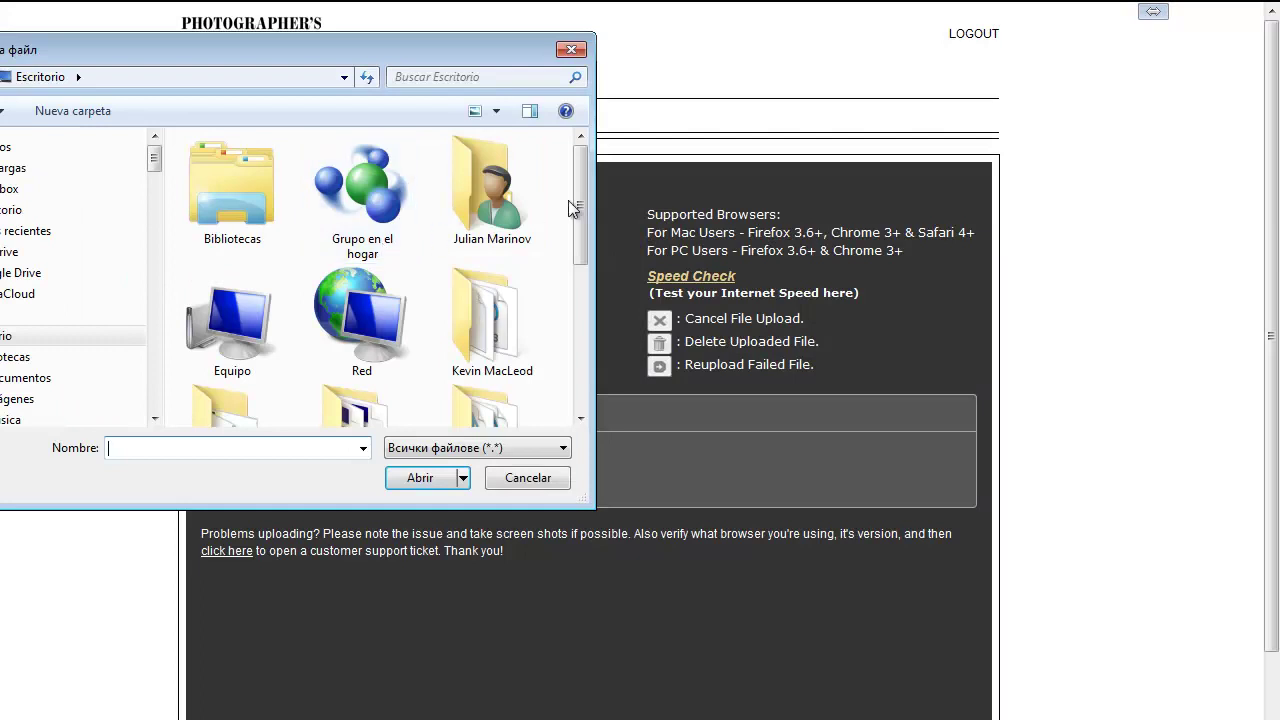
Add all CR2 images from IMG_1167.CR2 through IMG_8974.CR2 in the RAW Photographers Edit folder to the upload and review the queued list
scroll(343, 210, down, 3)
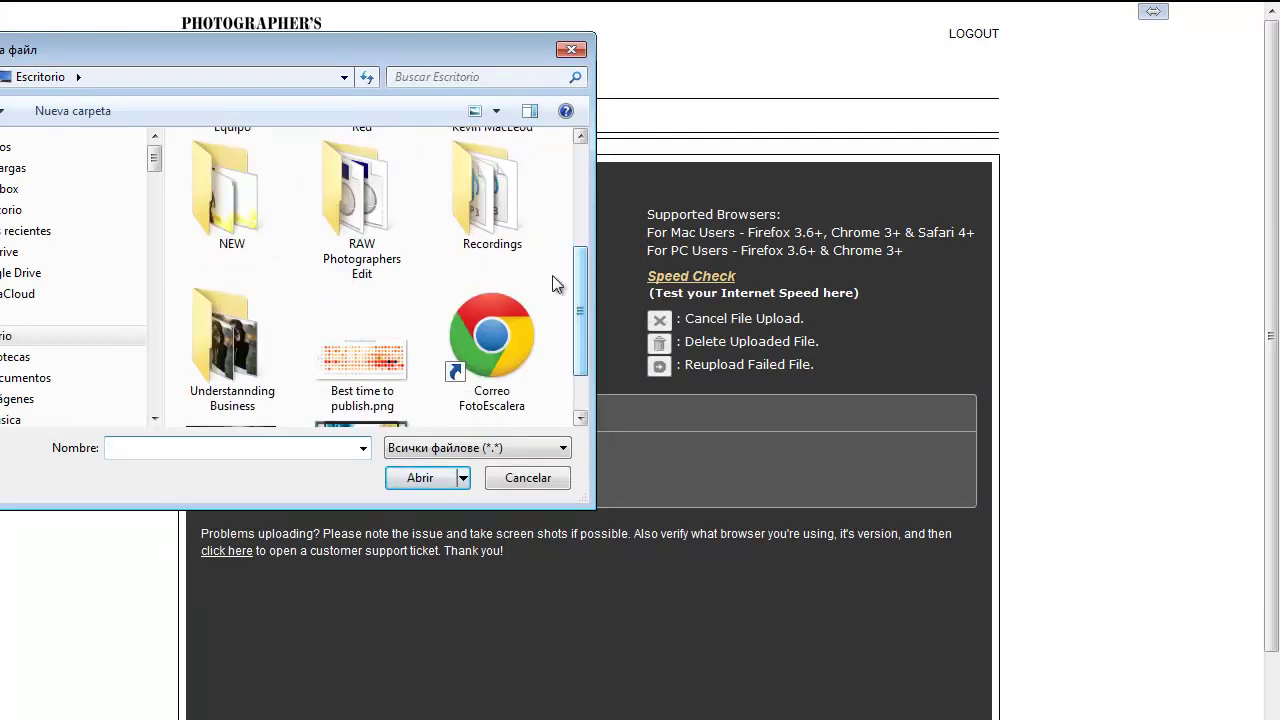
double_click(343, 213)
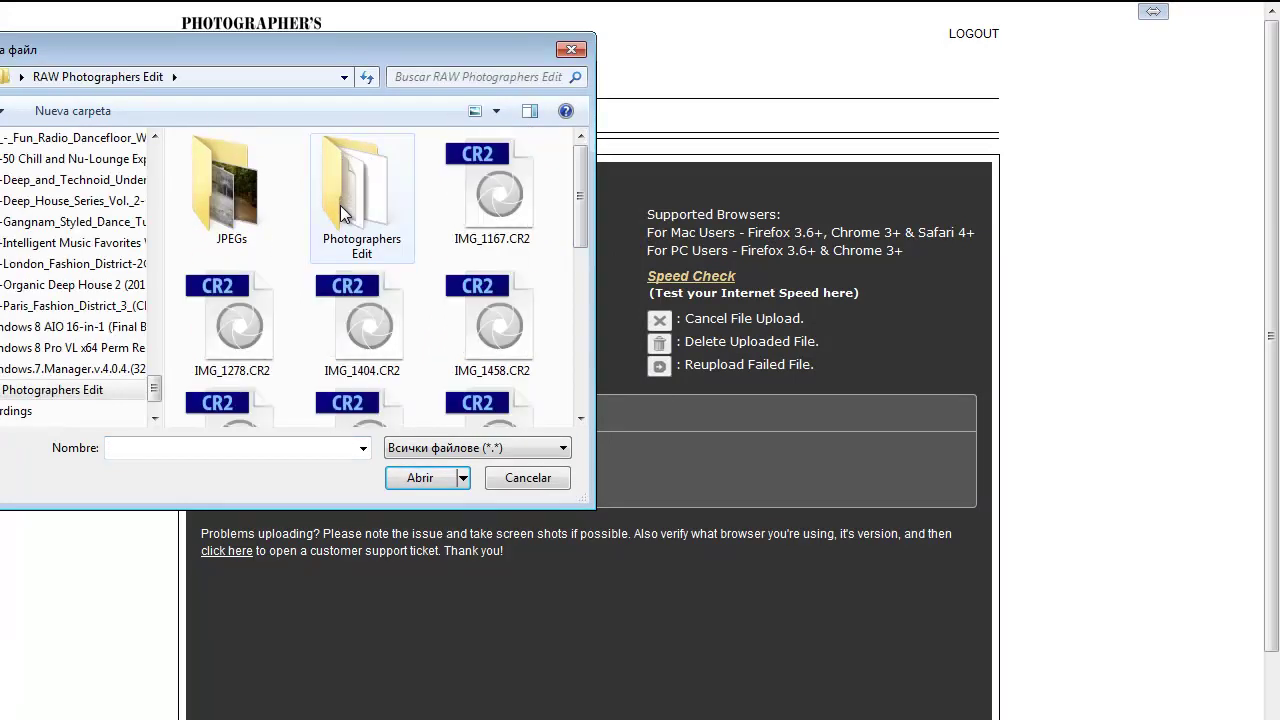
click(464, 198)
drag(580, 205, 578, 354)
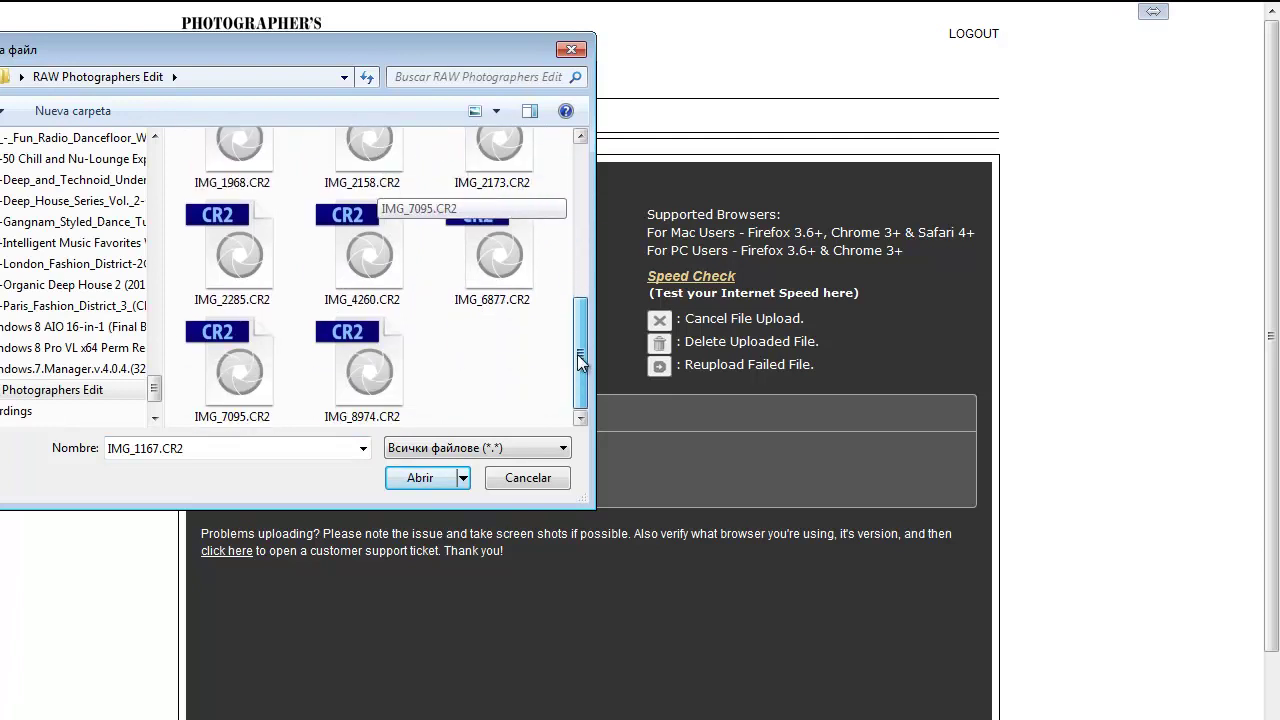
shift+click(376, 375)
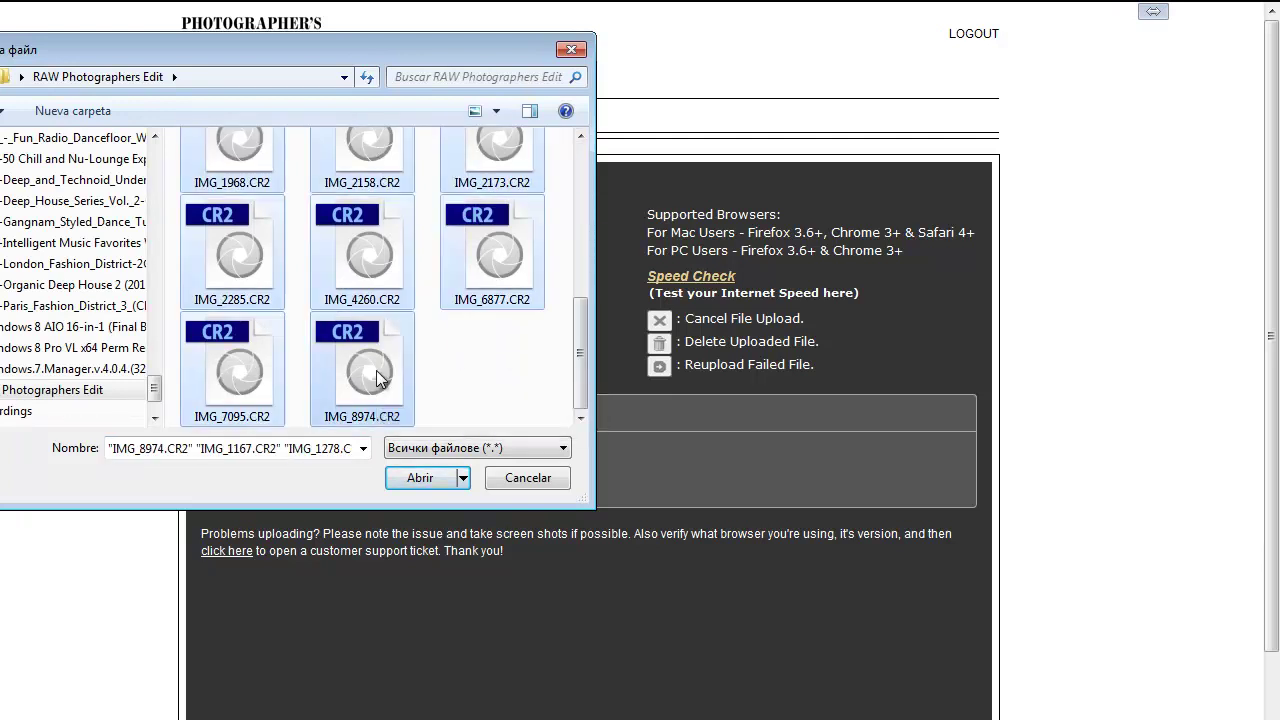
click(435, 479)
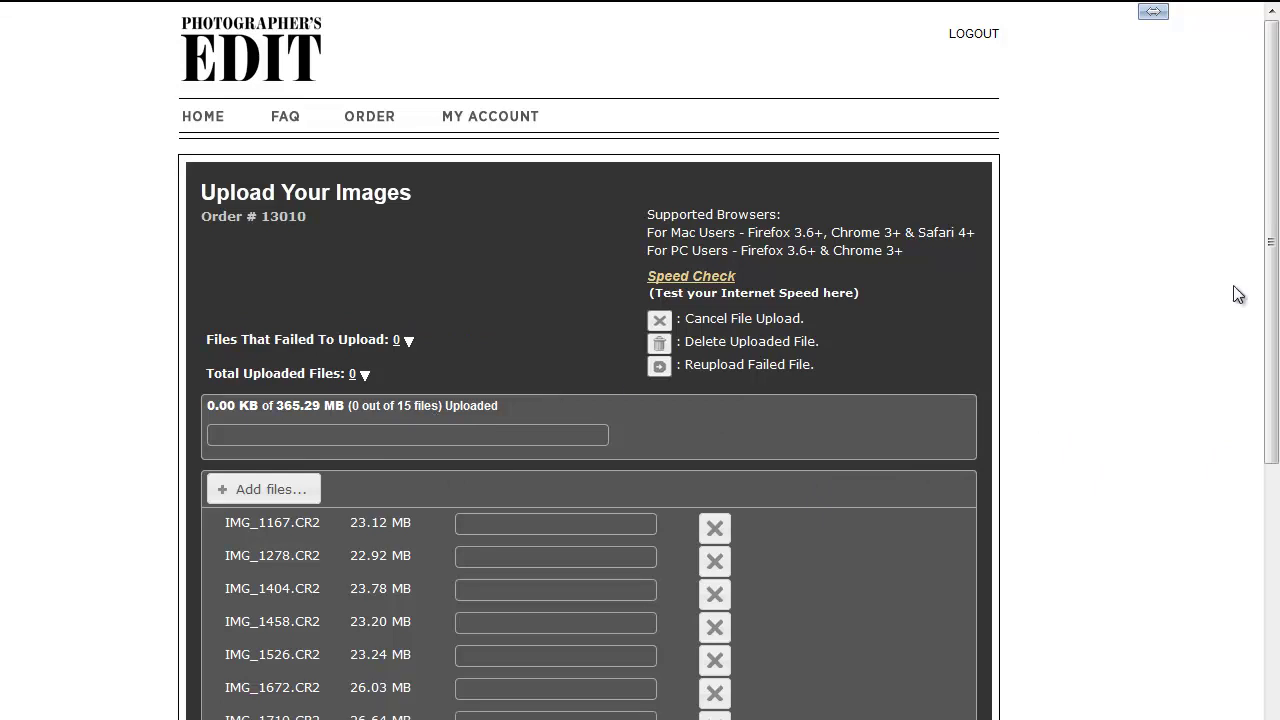
mouse_move(1274, 254)
mouse_down()
mouse_move(1276, 525)
mouse_move(1275, 242)
mouse_up()
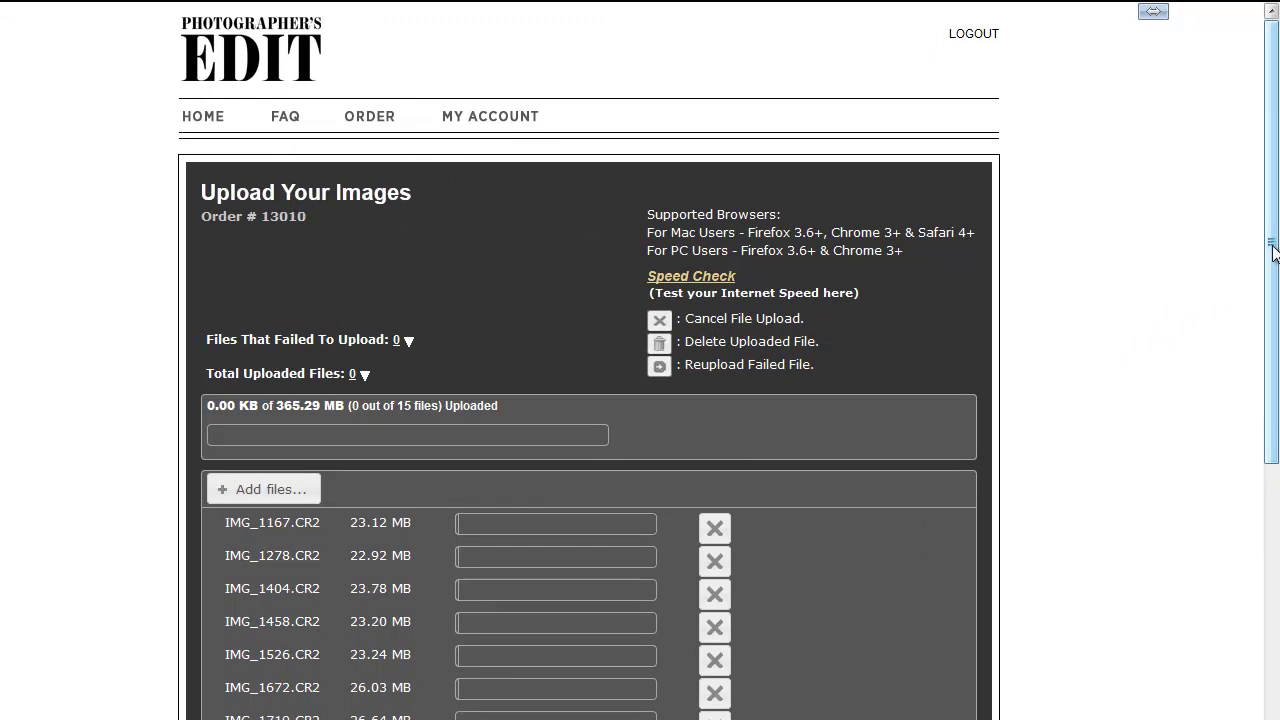
drag(1274, 250, 1272, 394)
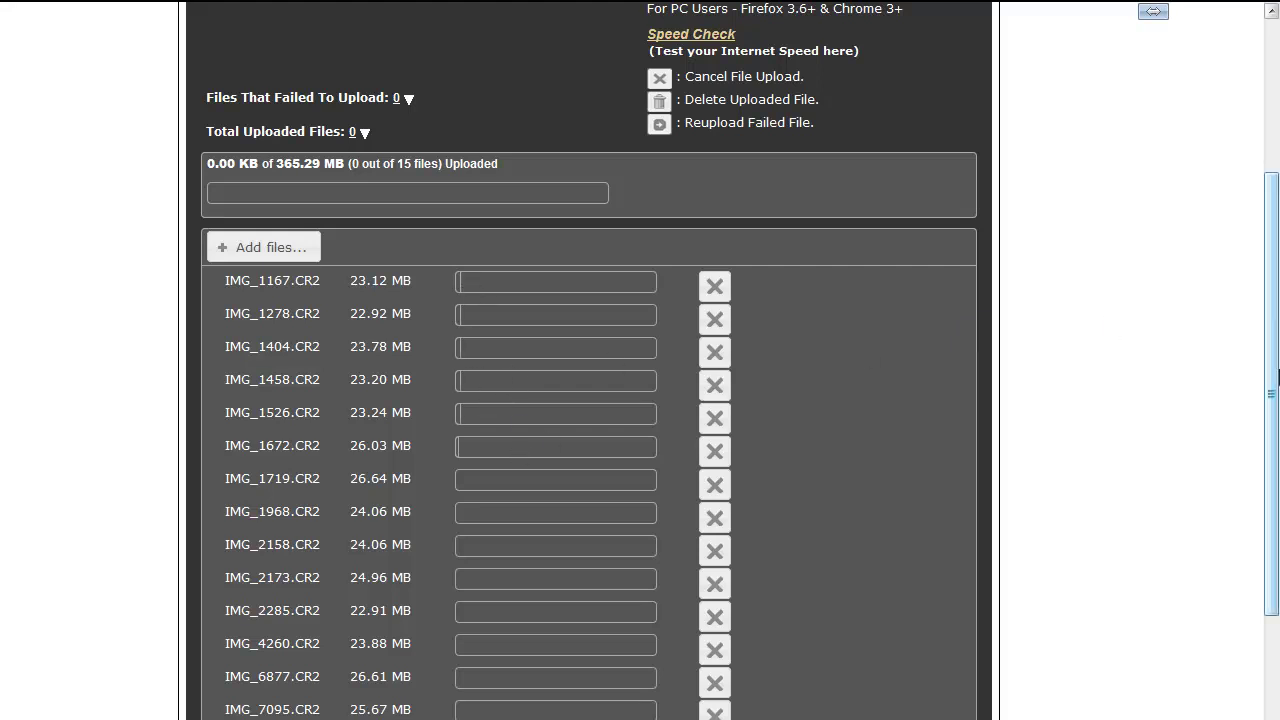
drag(1272, 394, 1272, 242)
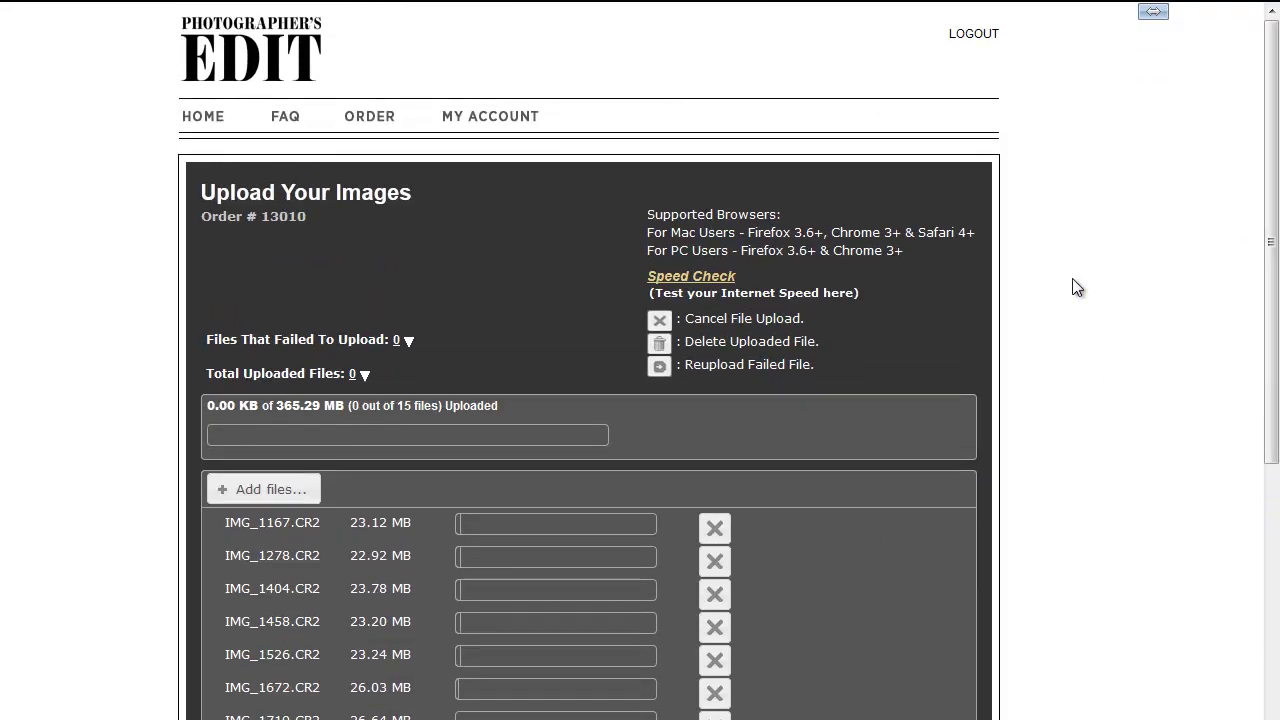
Switch to Lightroom and display IMG_1167.CR2 with the filmstrip hidden, dismissing the Windows colour scheme notification
key(alt+Tab)
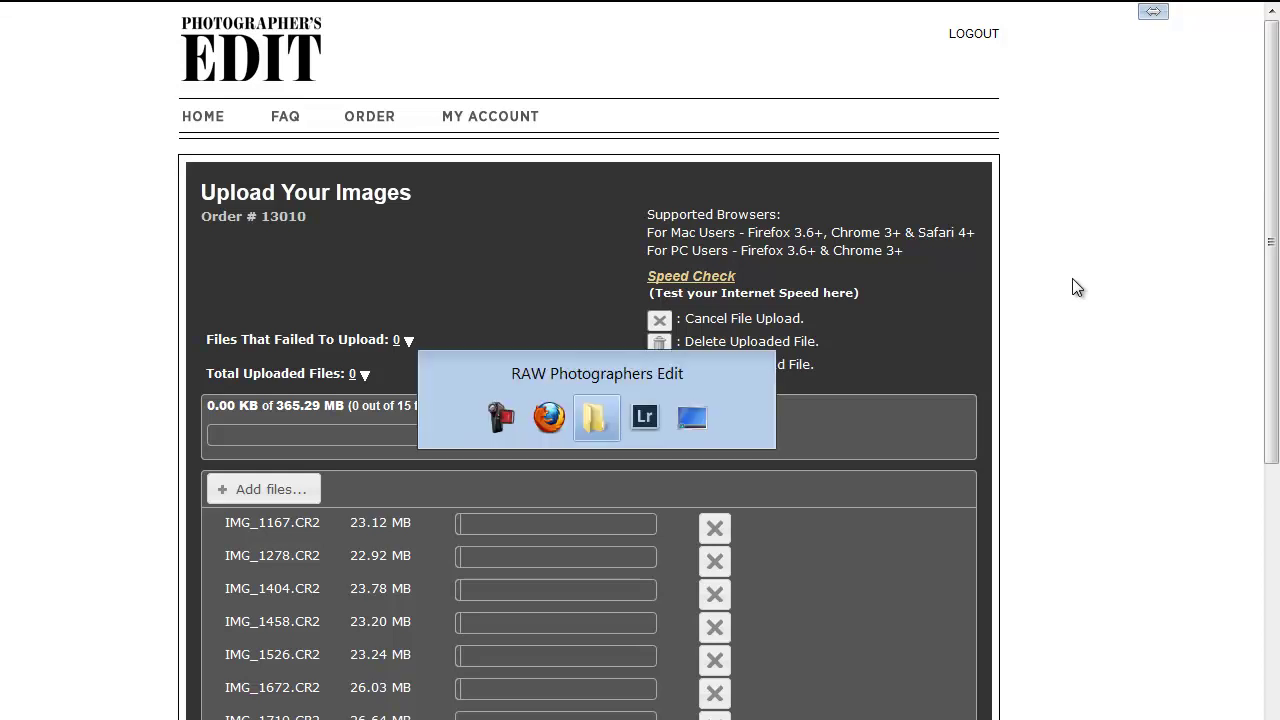
key(alt+Tab)
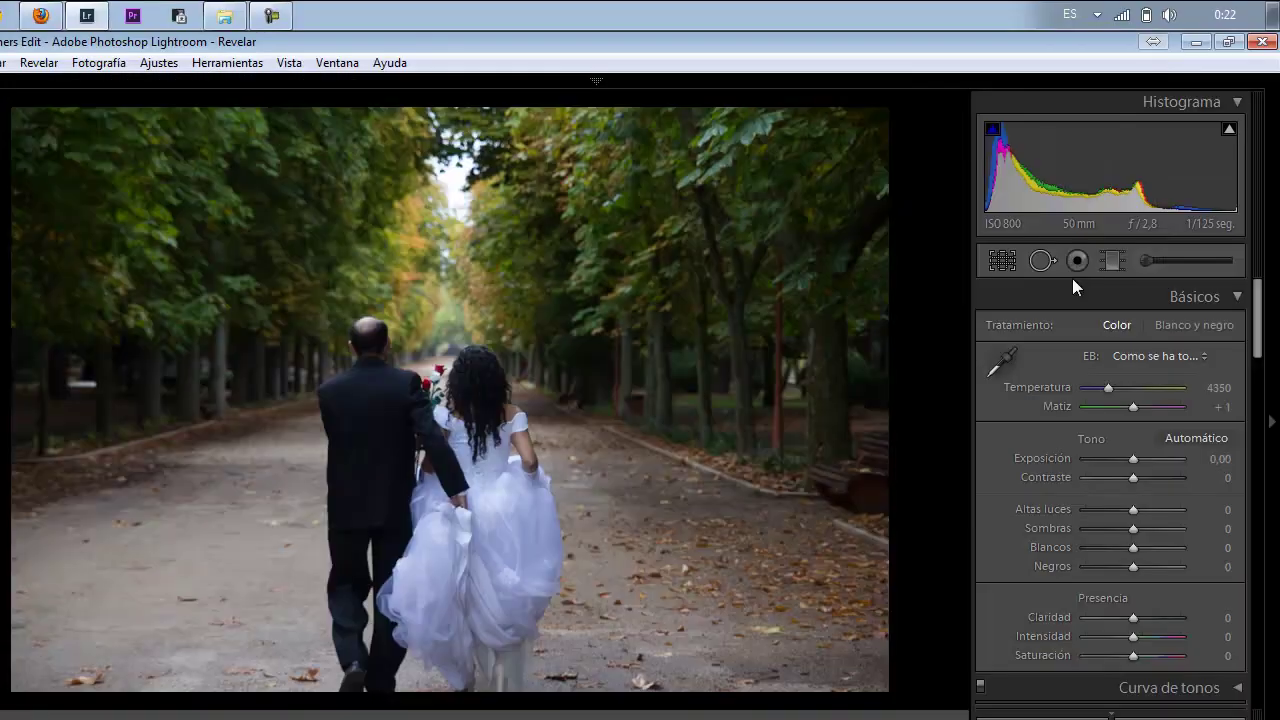
key(F6)
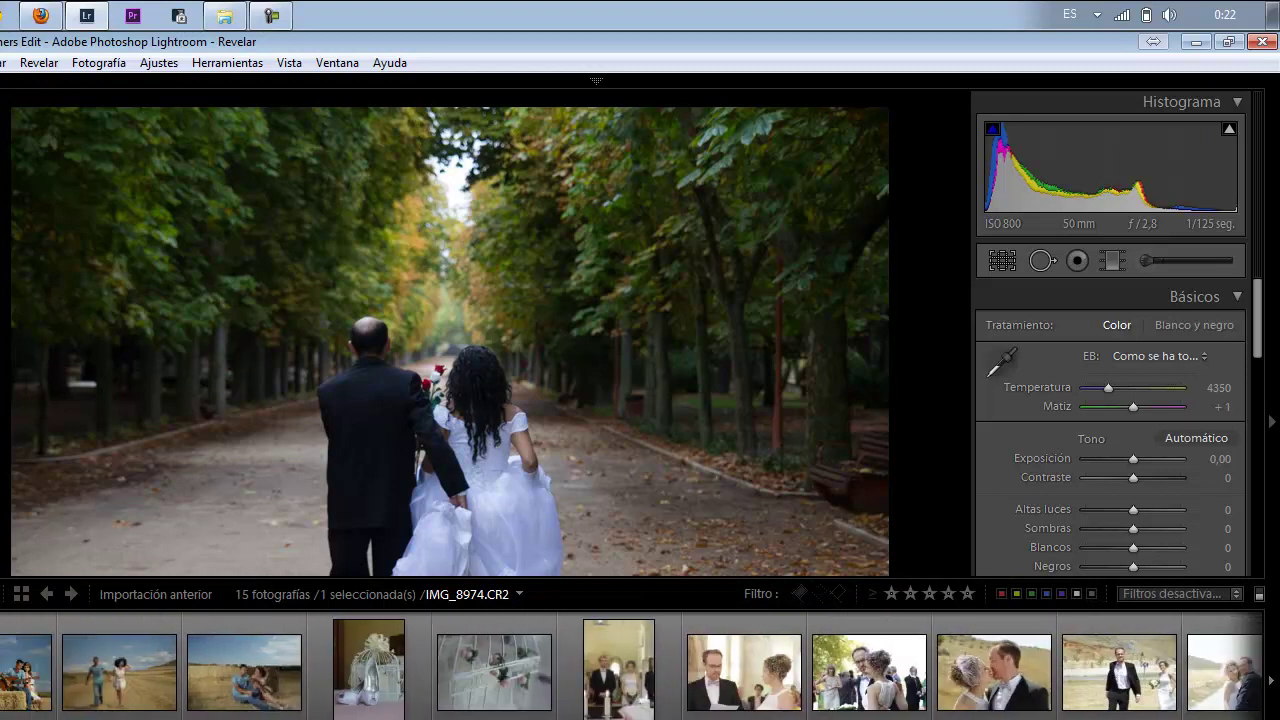
click(28, 690)
key(F6)
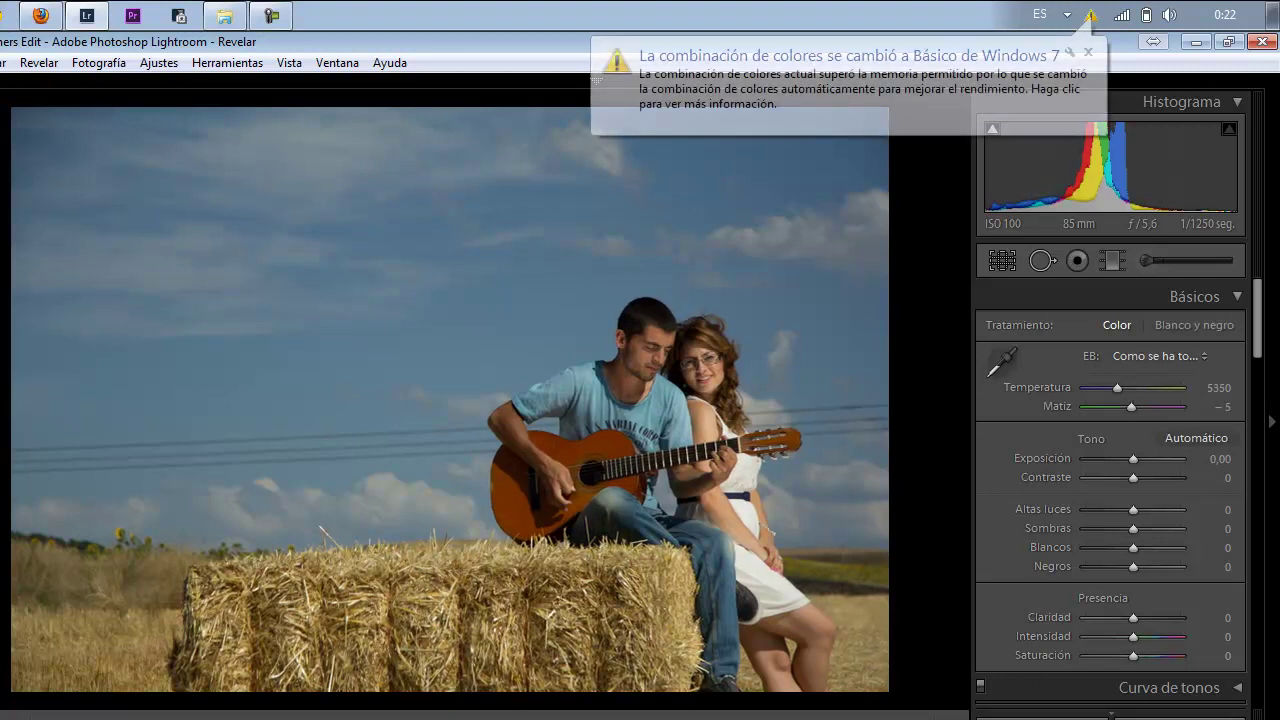
click(1088, 53)
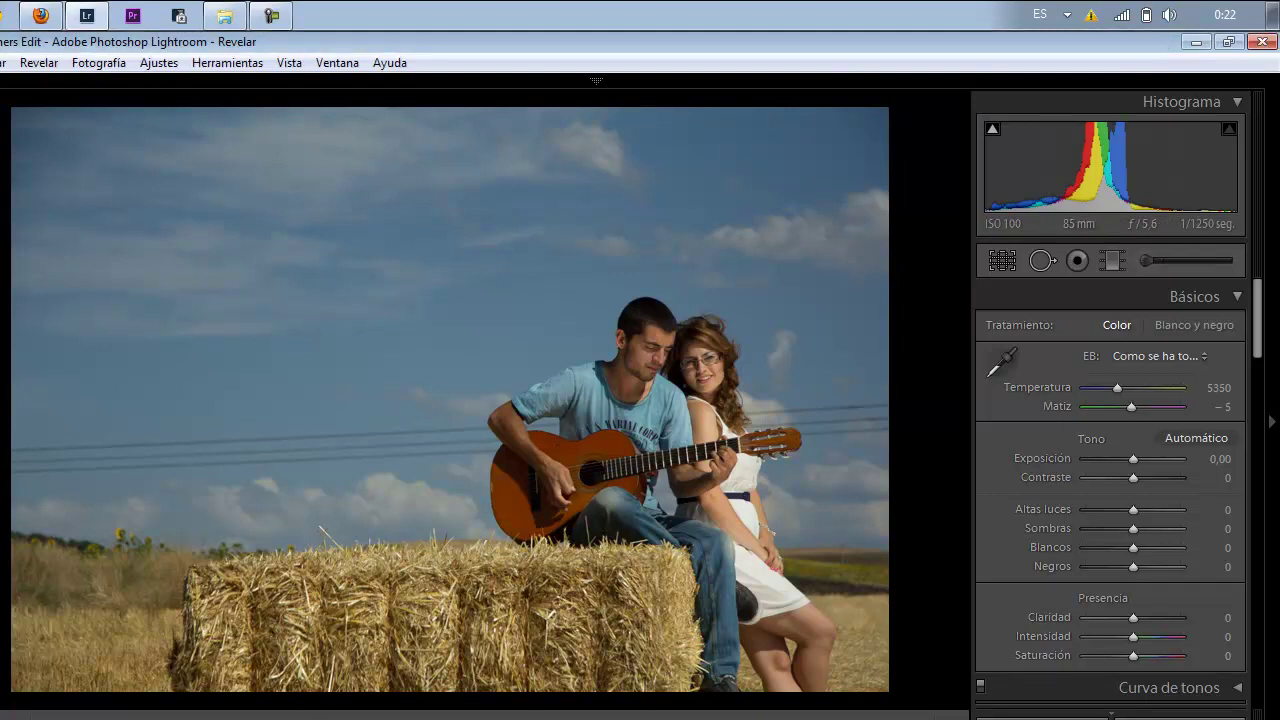
Look through the filmstrip thumbnails of the imported photos, and return to the large view of the guitar couple photo
key(F6)
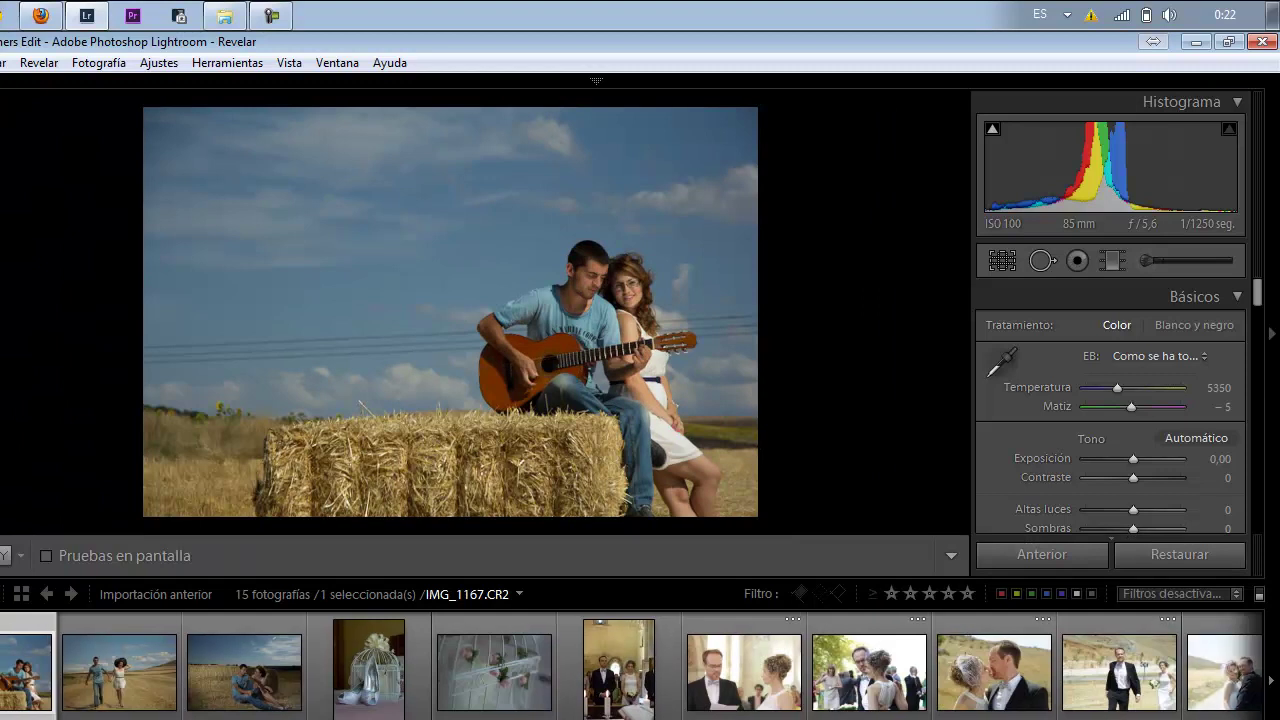
scroll(631, 666, down, 5)
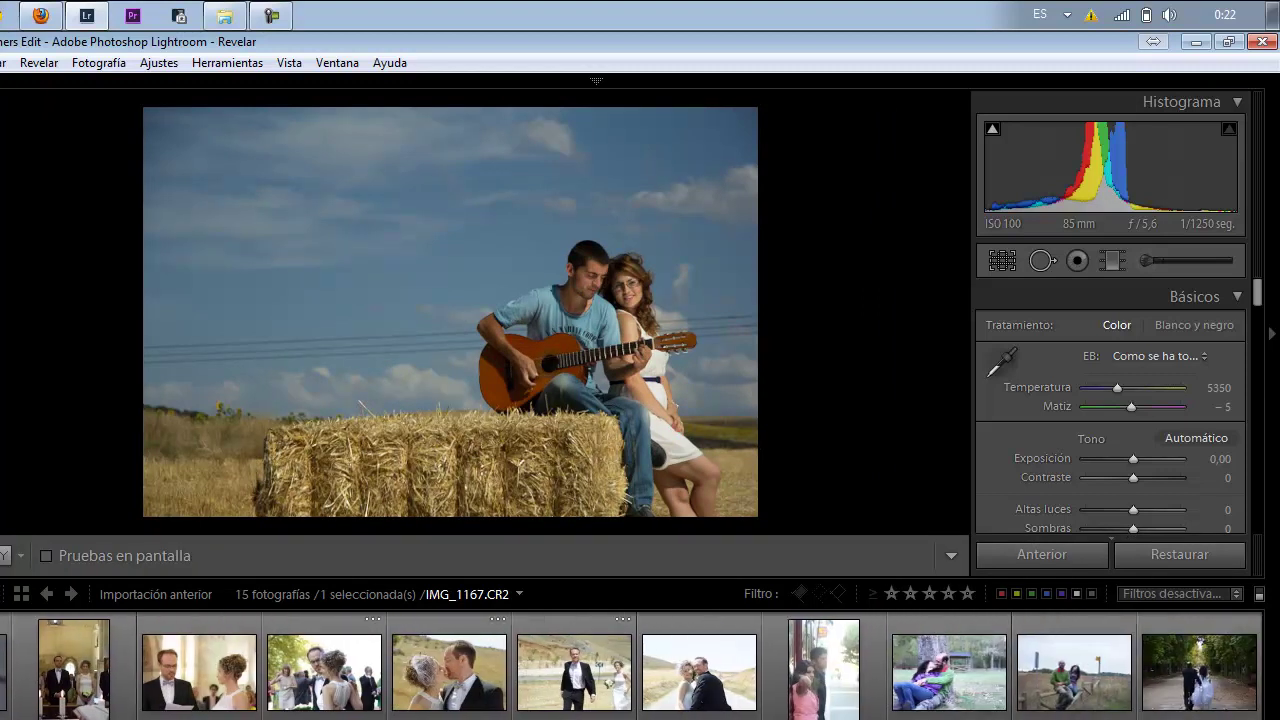
scroll(631, 666, up, 4)
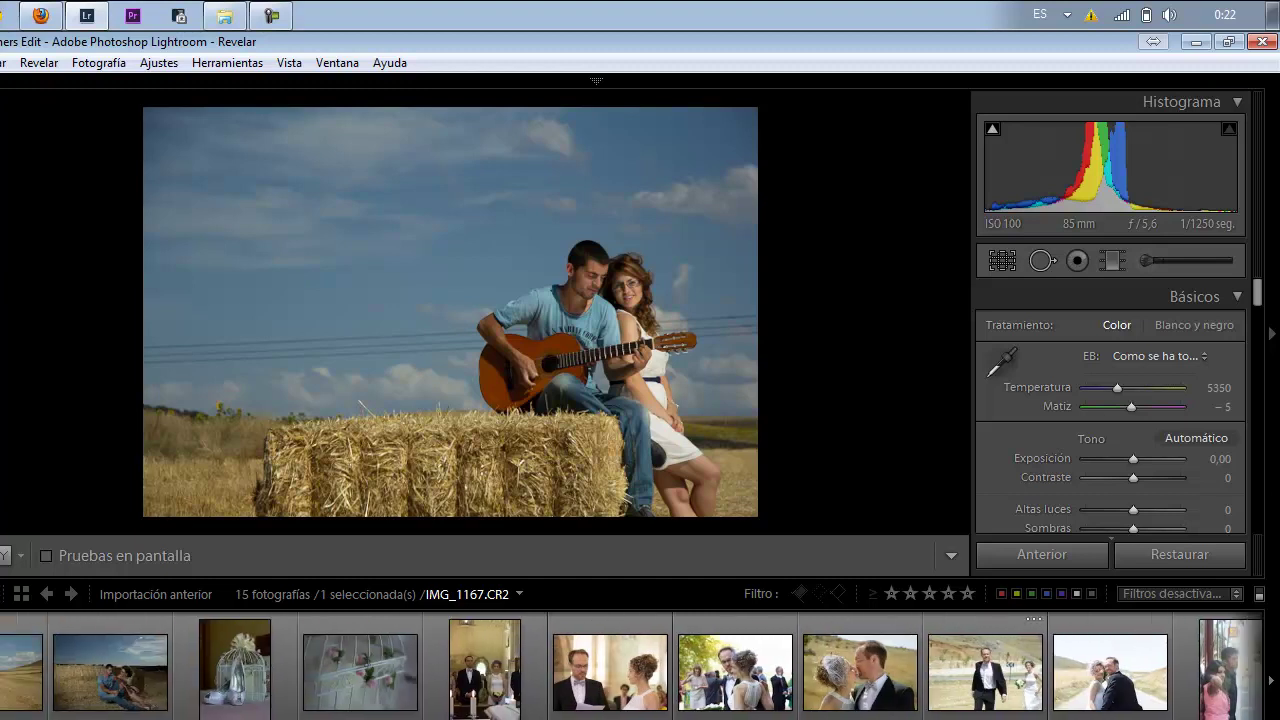
scroll(631, 666, up, 1)
scroll(631, 666, down, 4)
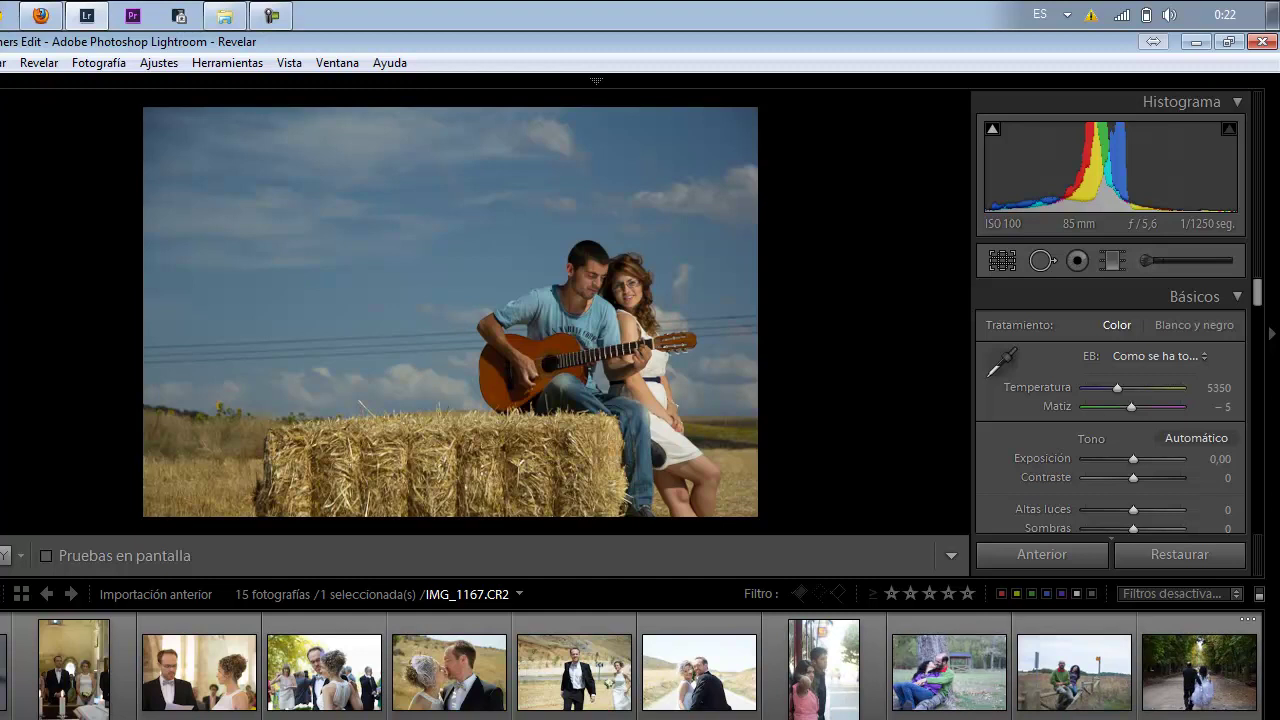
scroll(631, 666, up, 3)
scroll(631, 666, up, 1)
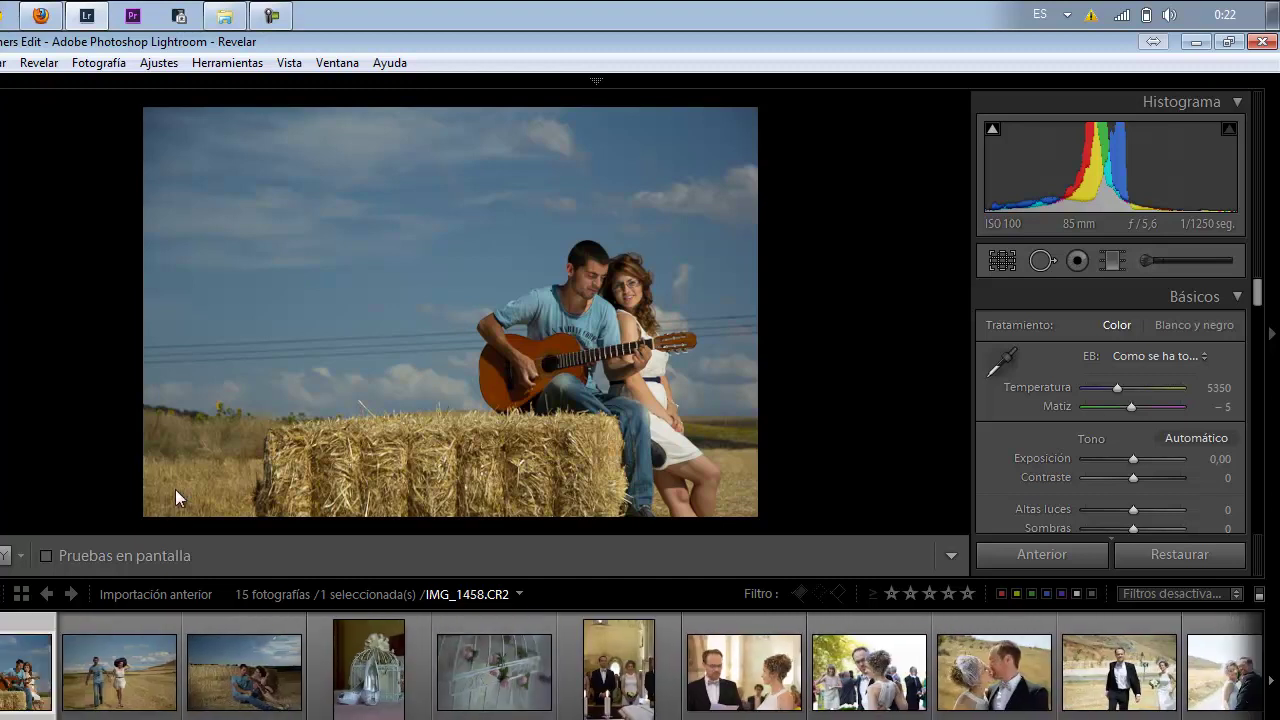
key(F6)
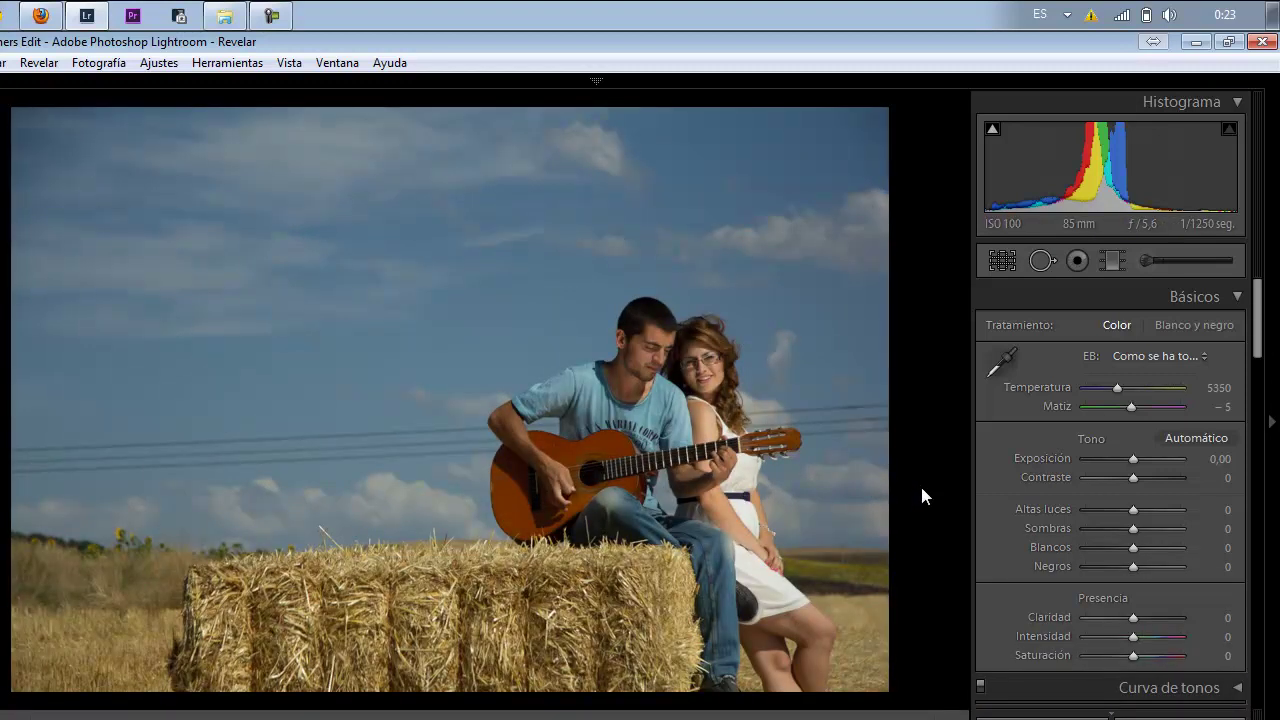
Review the unedited photos one by one, from the couple running in the field to the church ceremony shot with candles
key(Right)
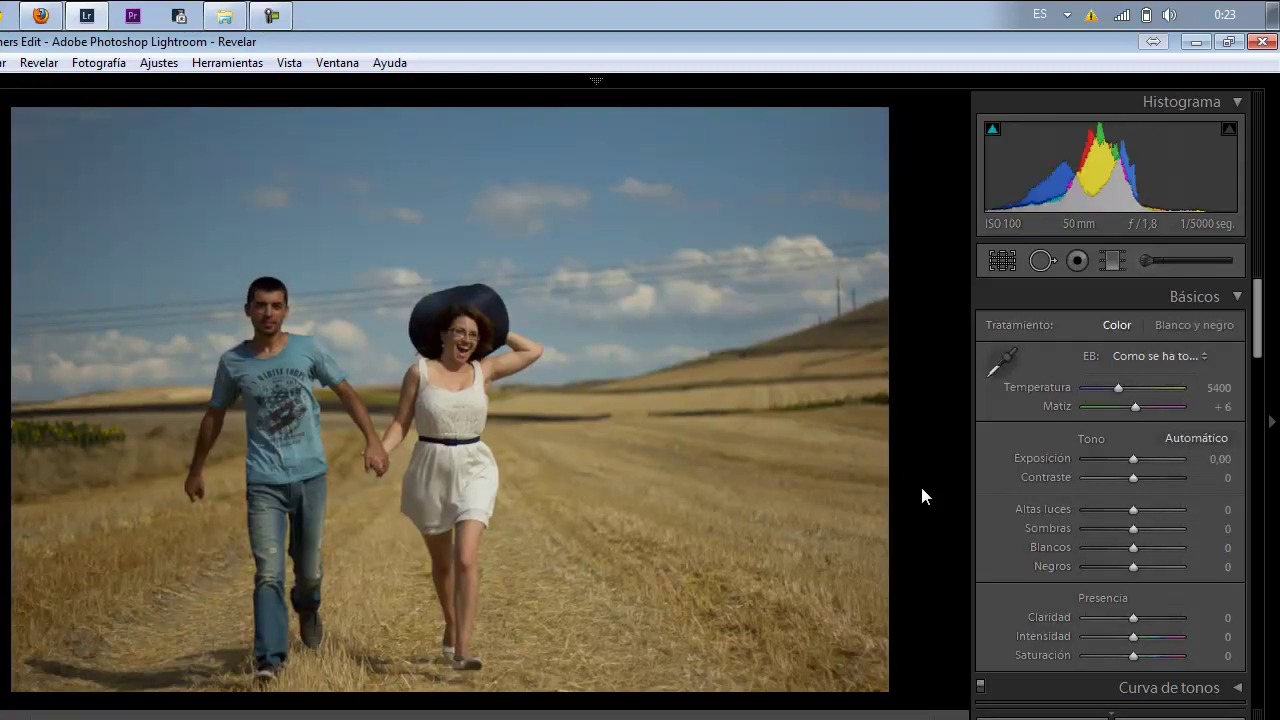
key(Right)
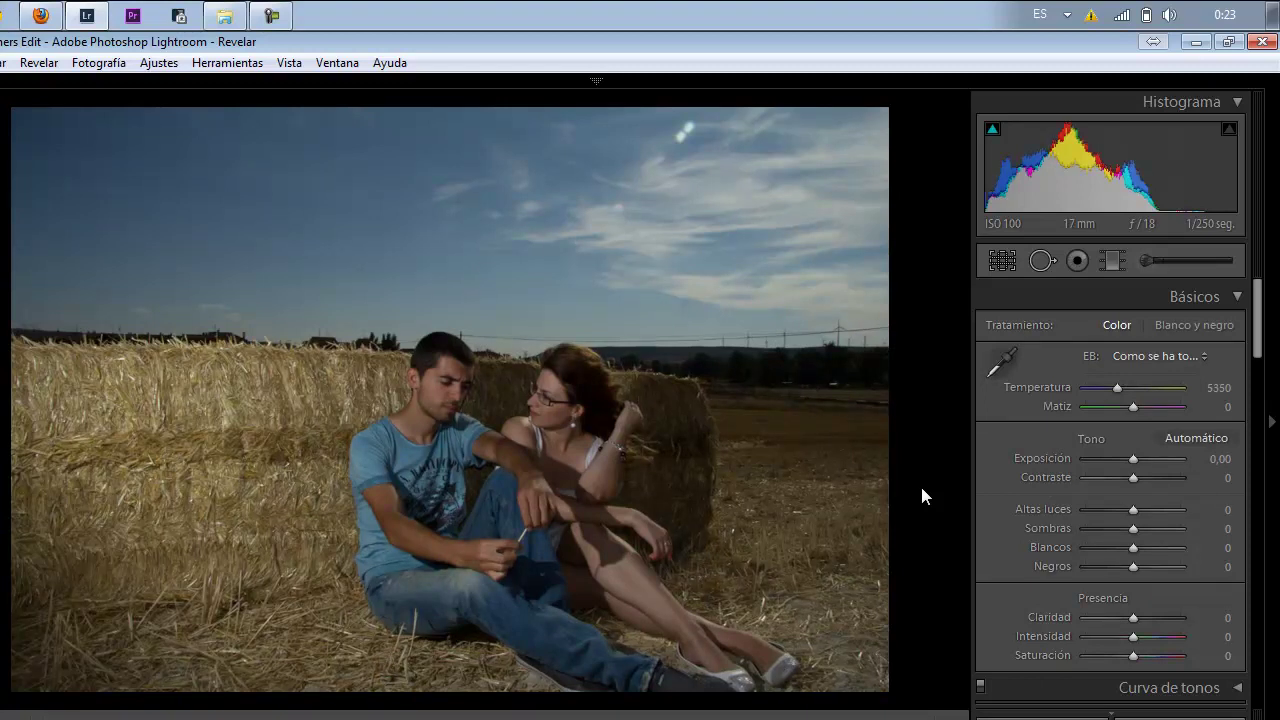
key(Right)
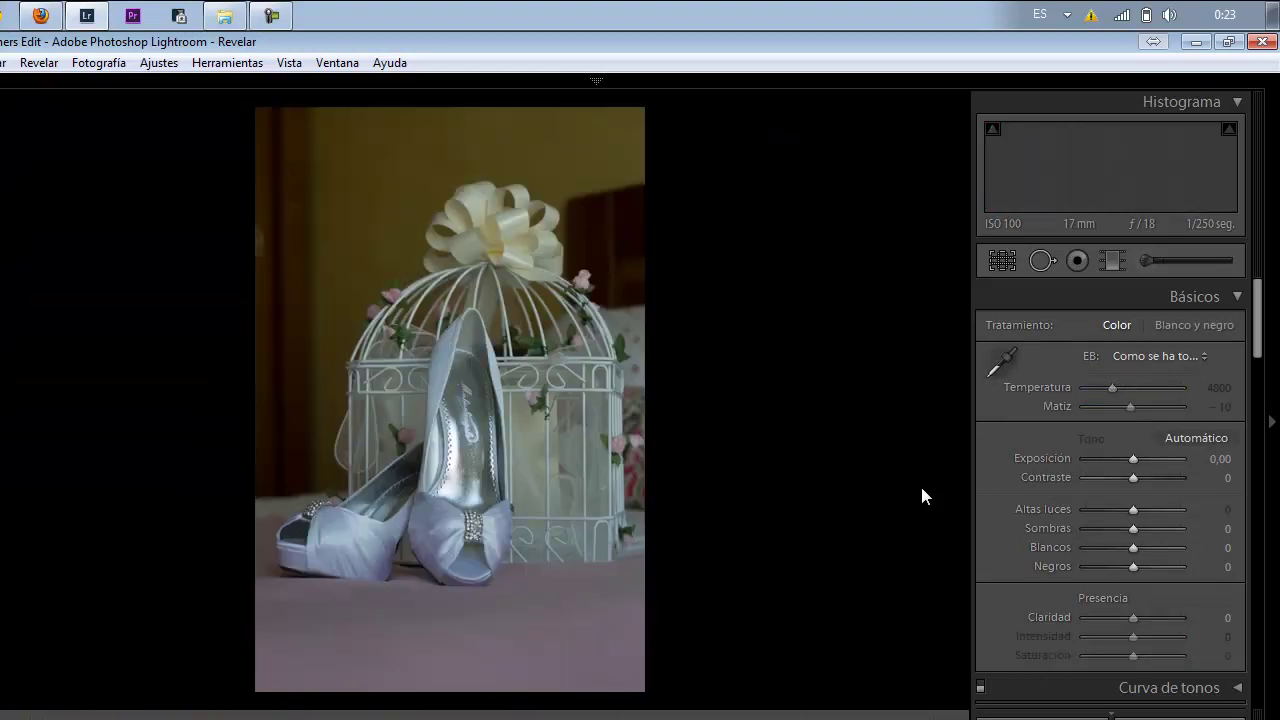
key(Left)
key(Right)
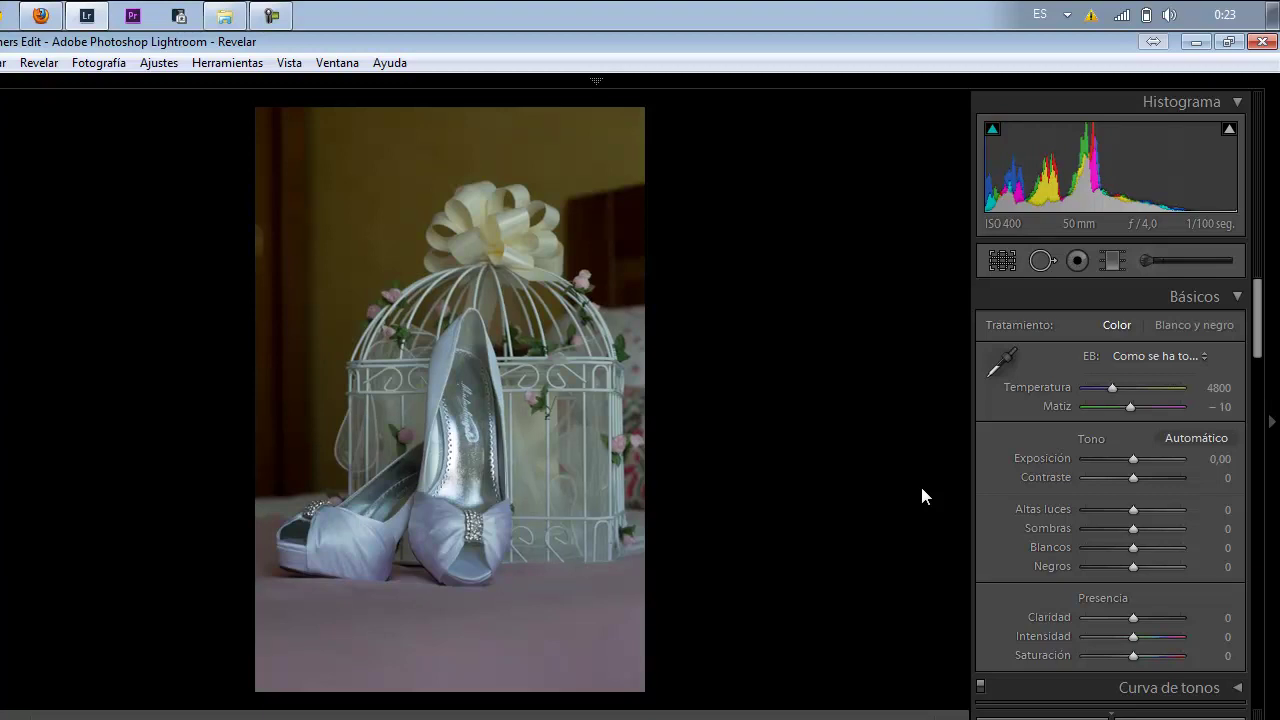
key(Right)
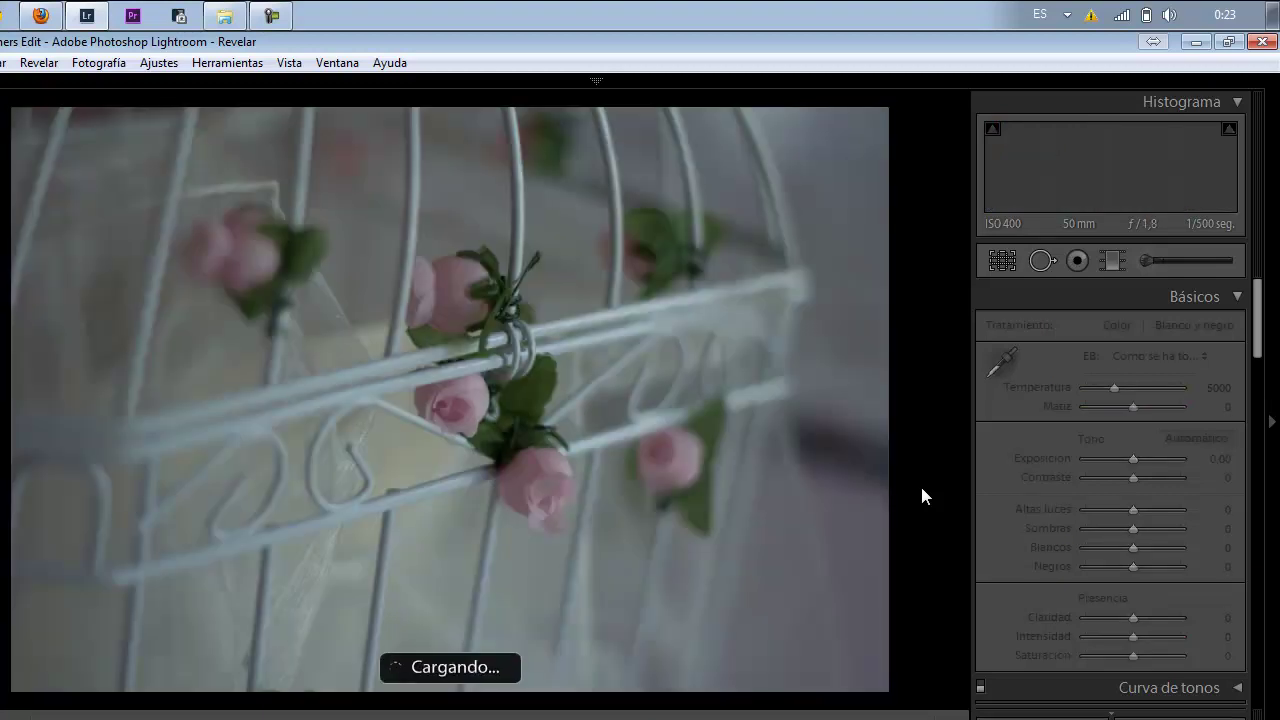
key(Right)
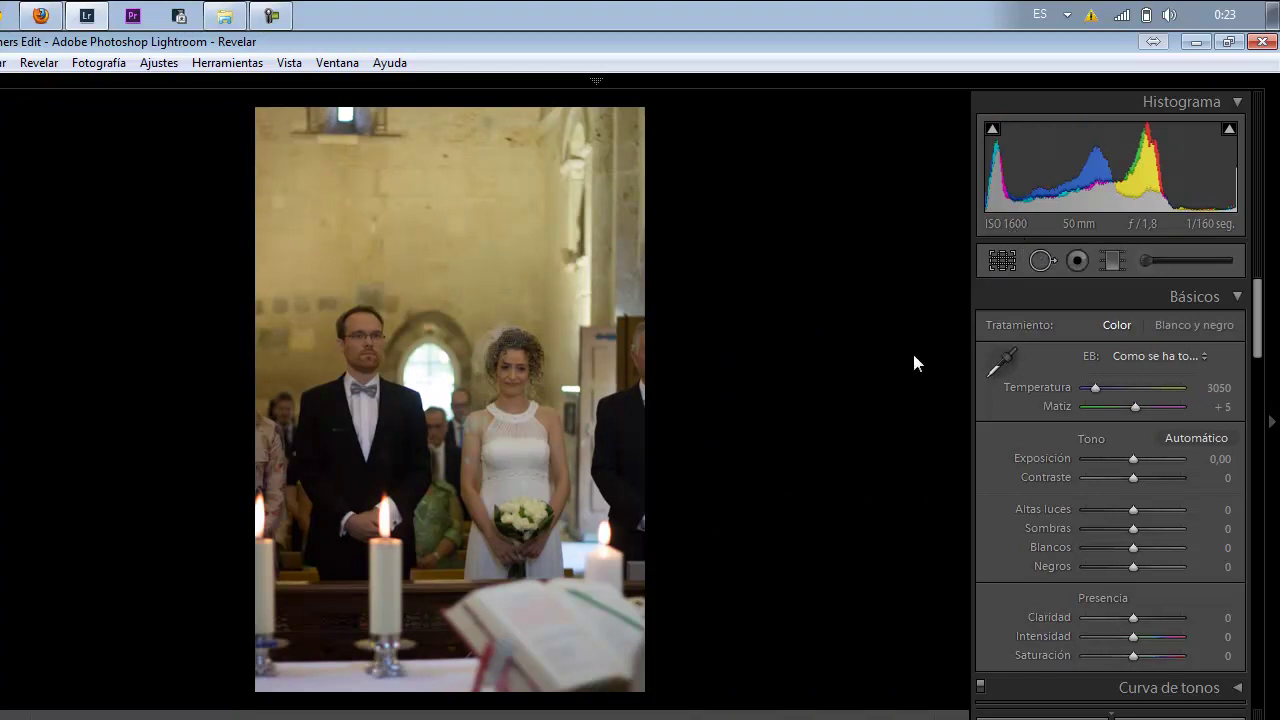
Examine the bride's face up close in the candlelit church photo, and view the following two wedding photos
click(493, 368)
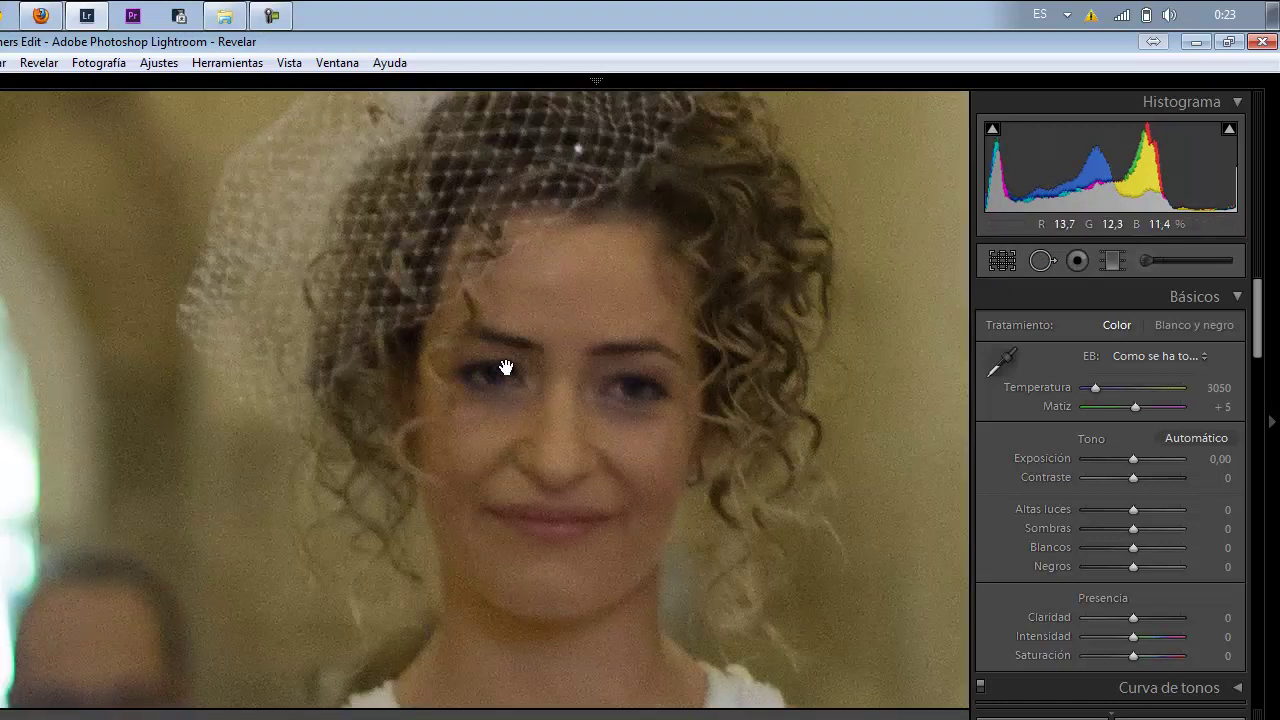
click(628, 394)
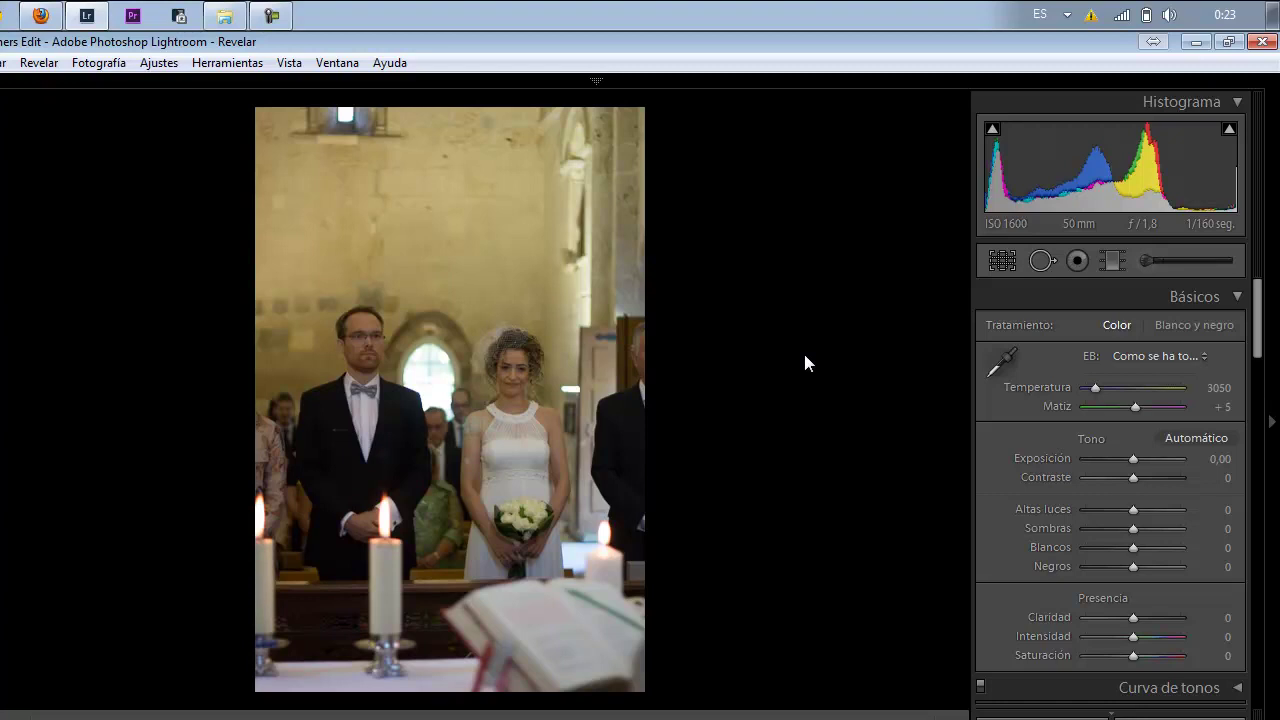
key(Right)
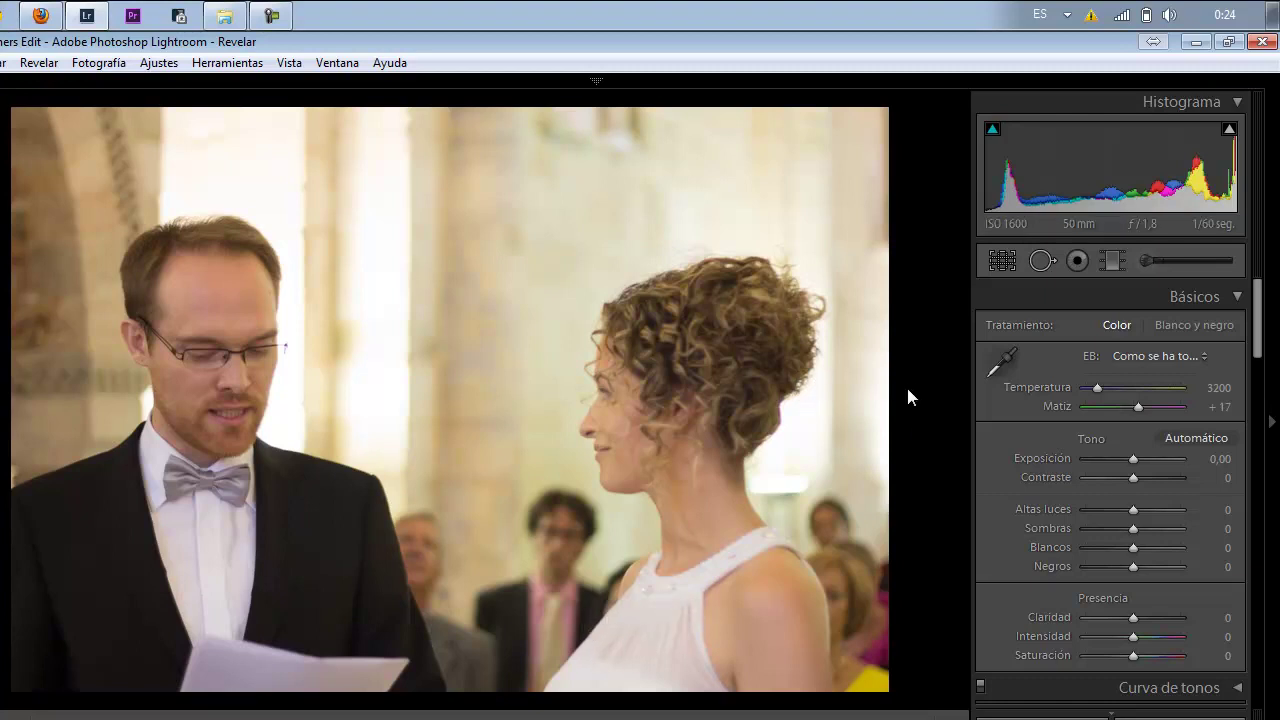
key(Right)
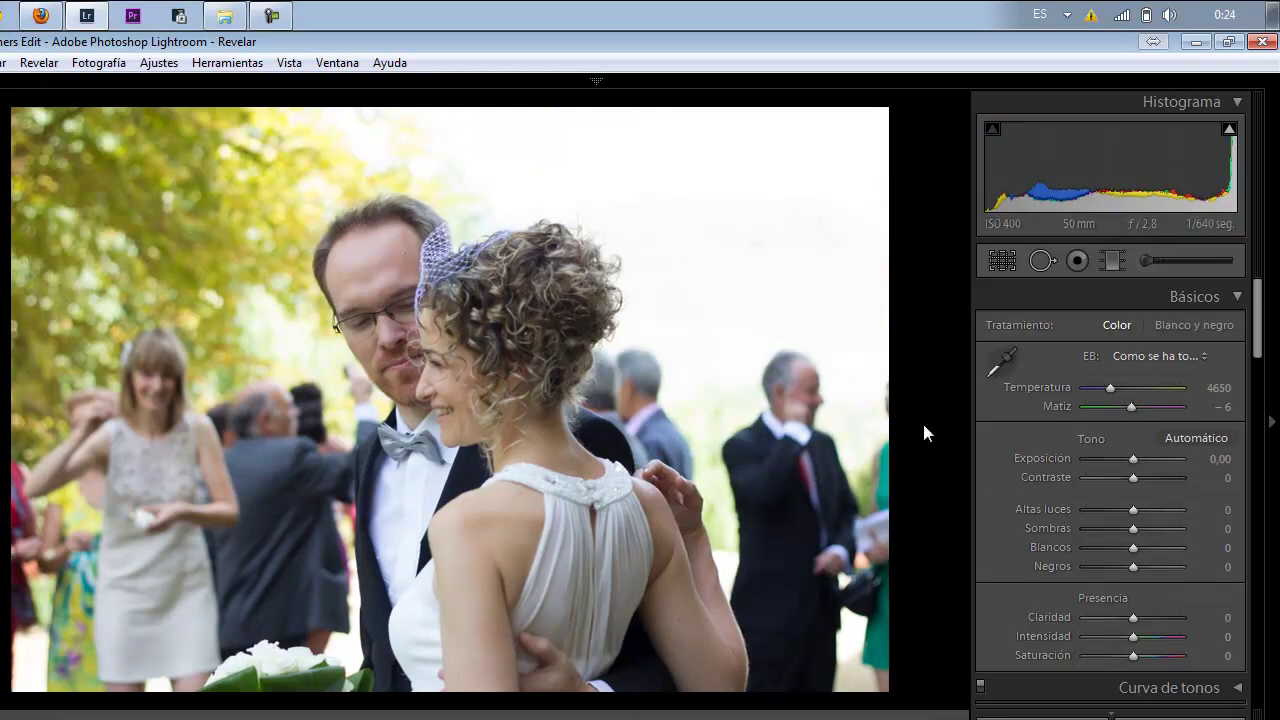
Review the unedited photos from the couple kissing on the hillside to the couple under the tree, and return to the road portrait
key(Right)
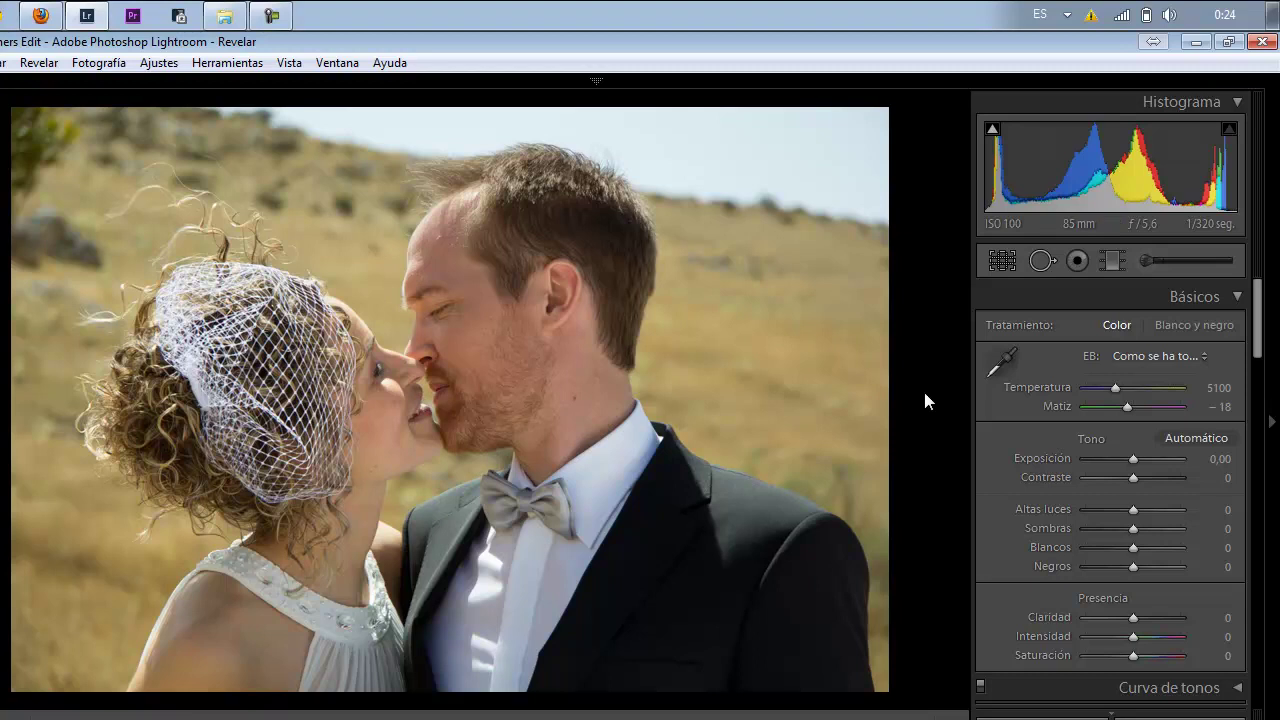
key(Right)
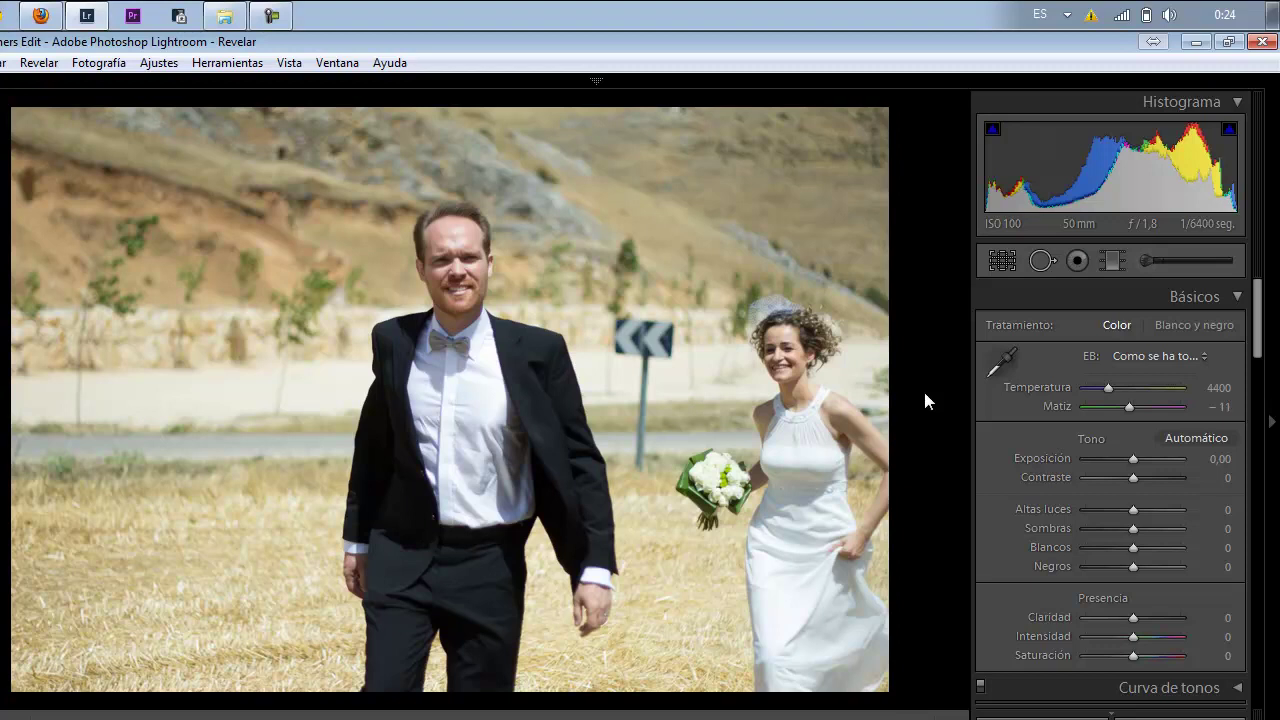
key(Right)
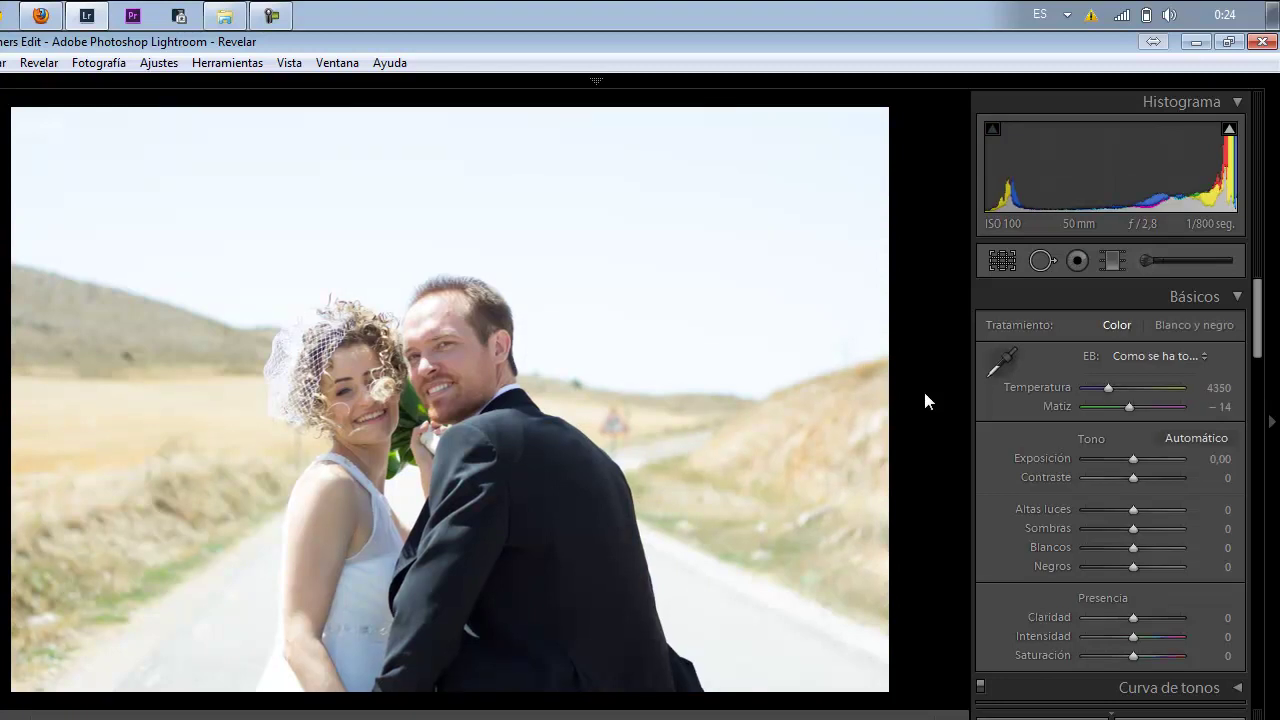
key(Right)
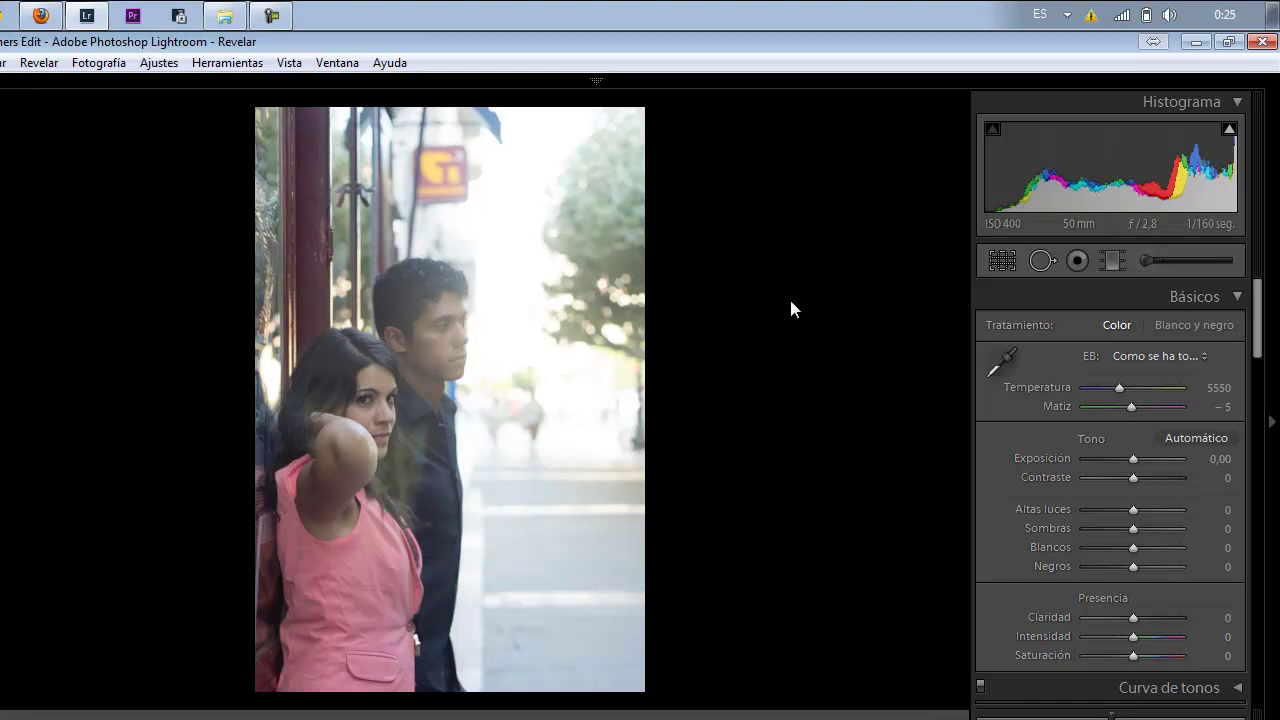
key(Right)
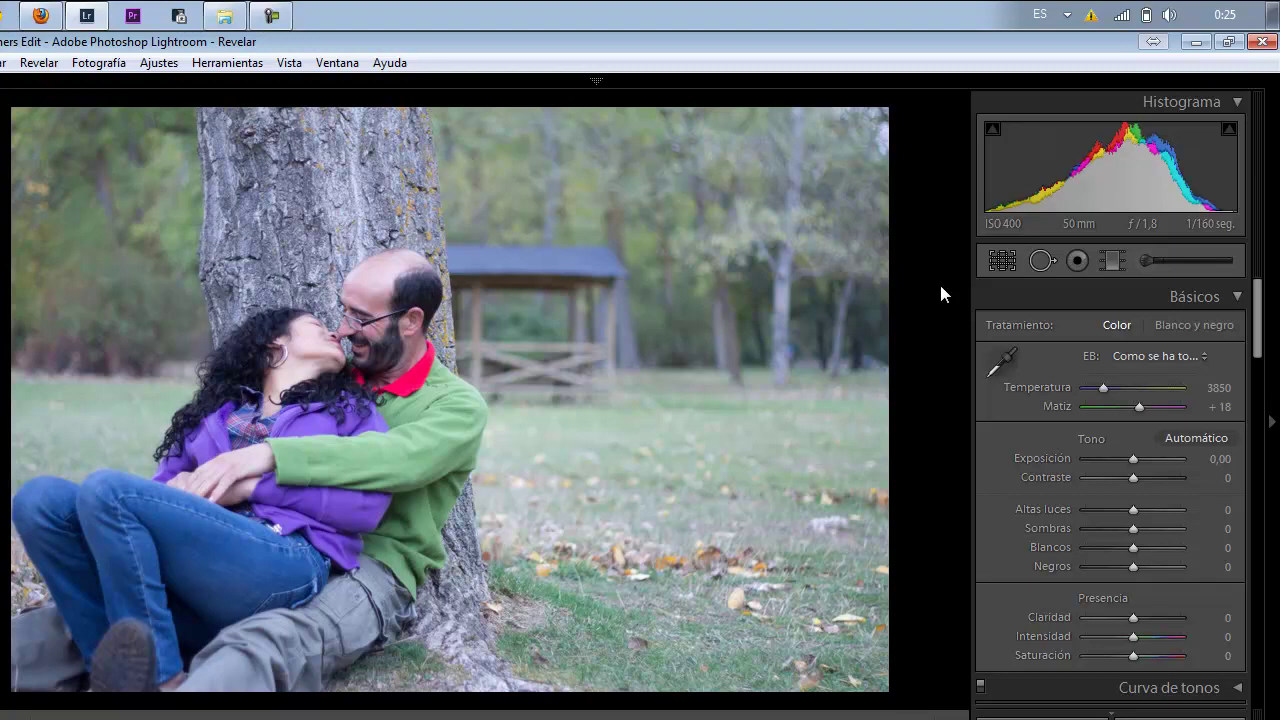
key(Right)
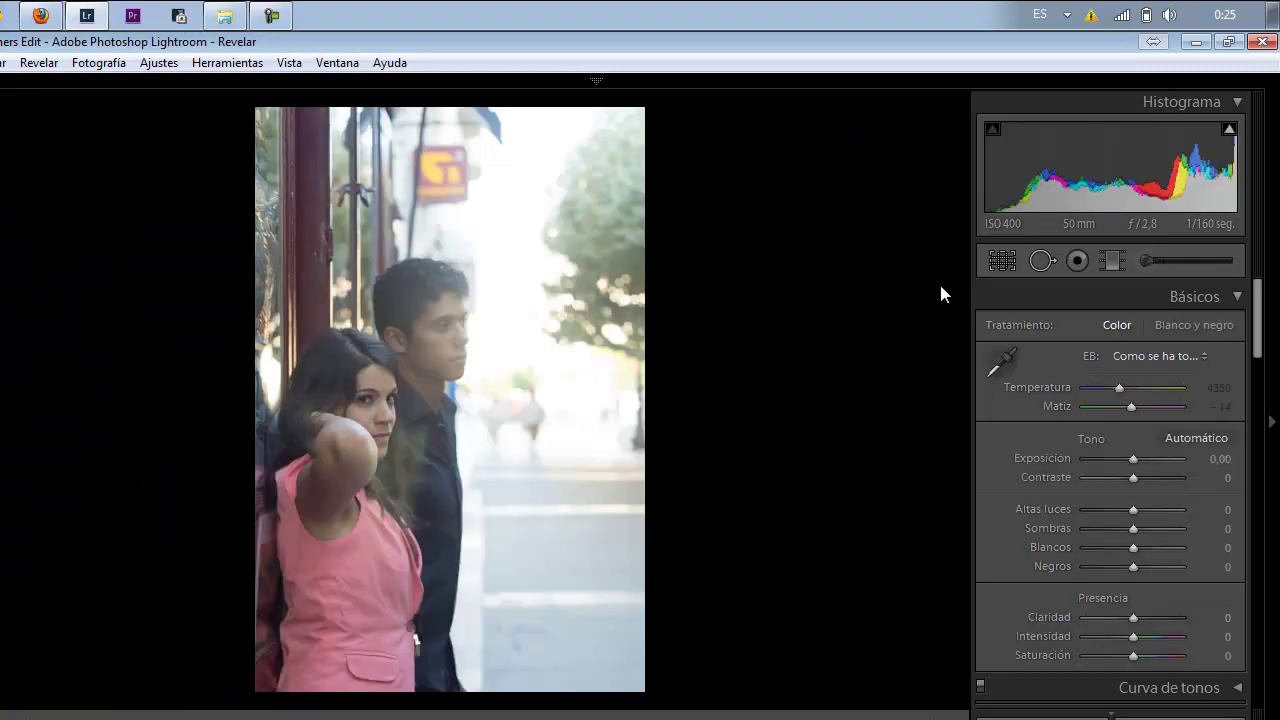
key(Right)
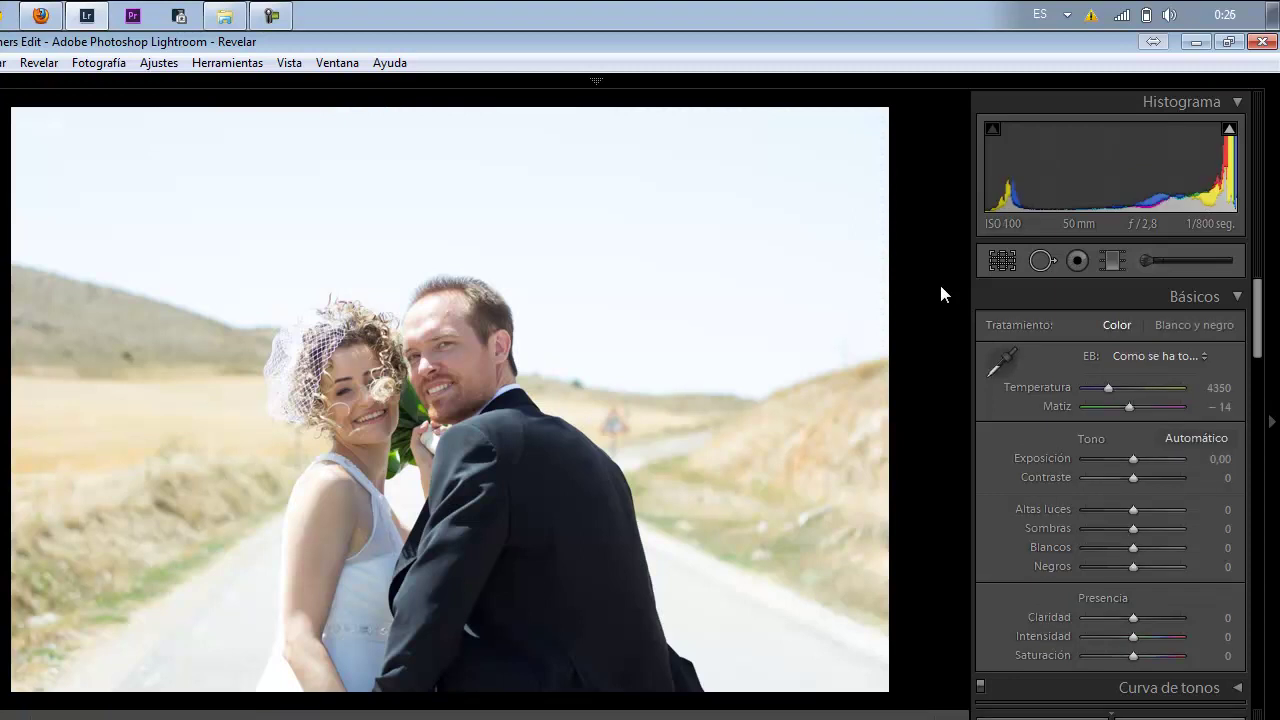
View the remaining unedited photos through to IMG_8974.CR2 on the tree-lined path, and check the filmstrip thumbnails
key(F6)
key(Right)
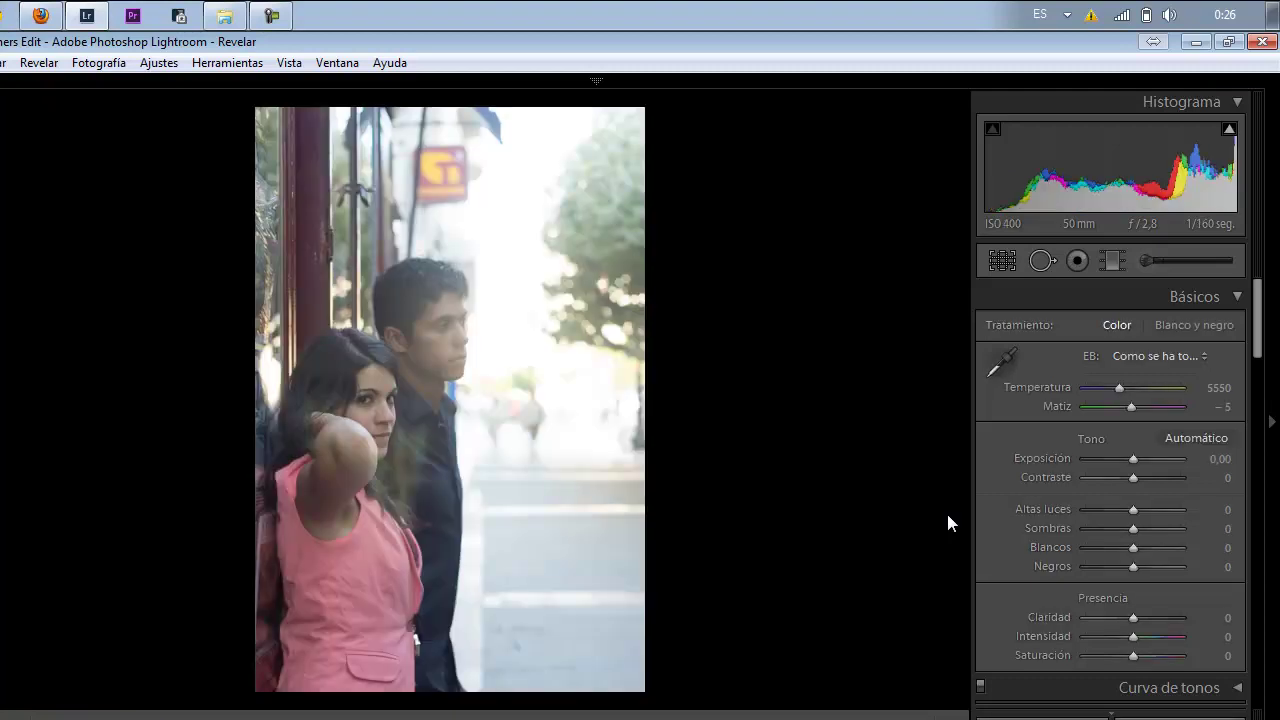
key(Right)
key(Right)
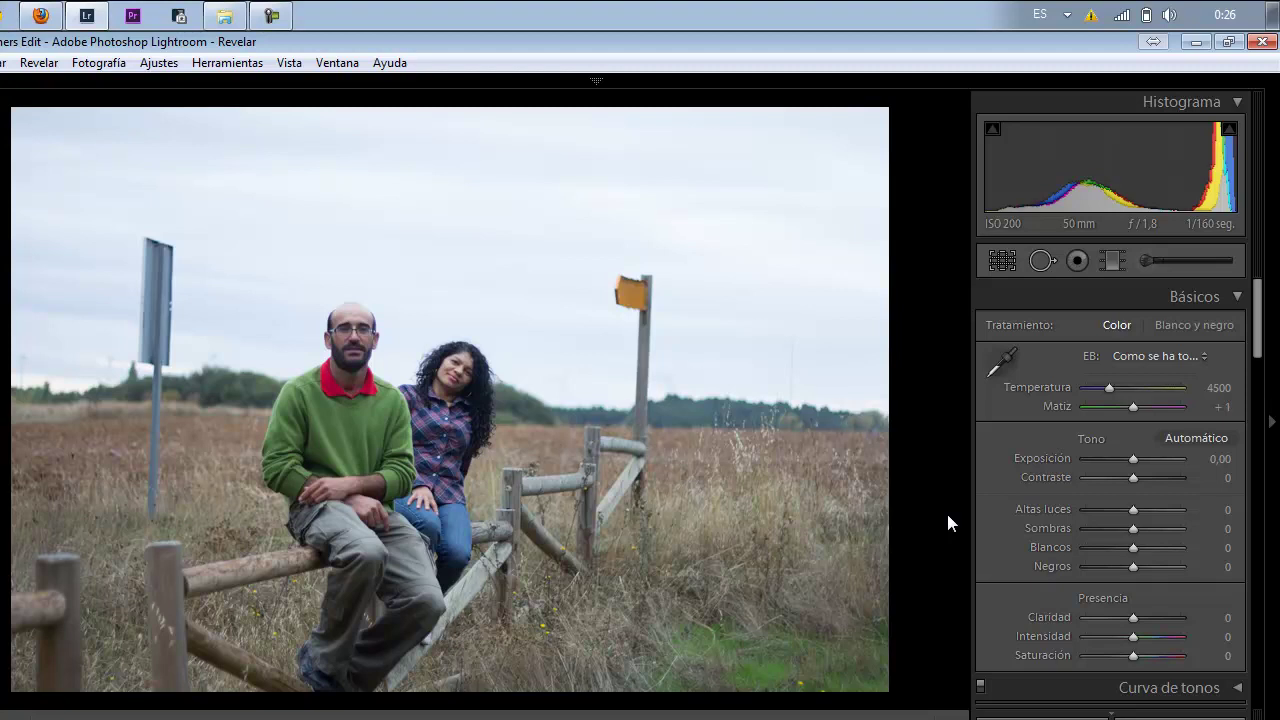
key(Right)
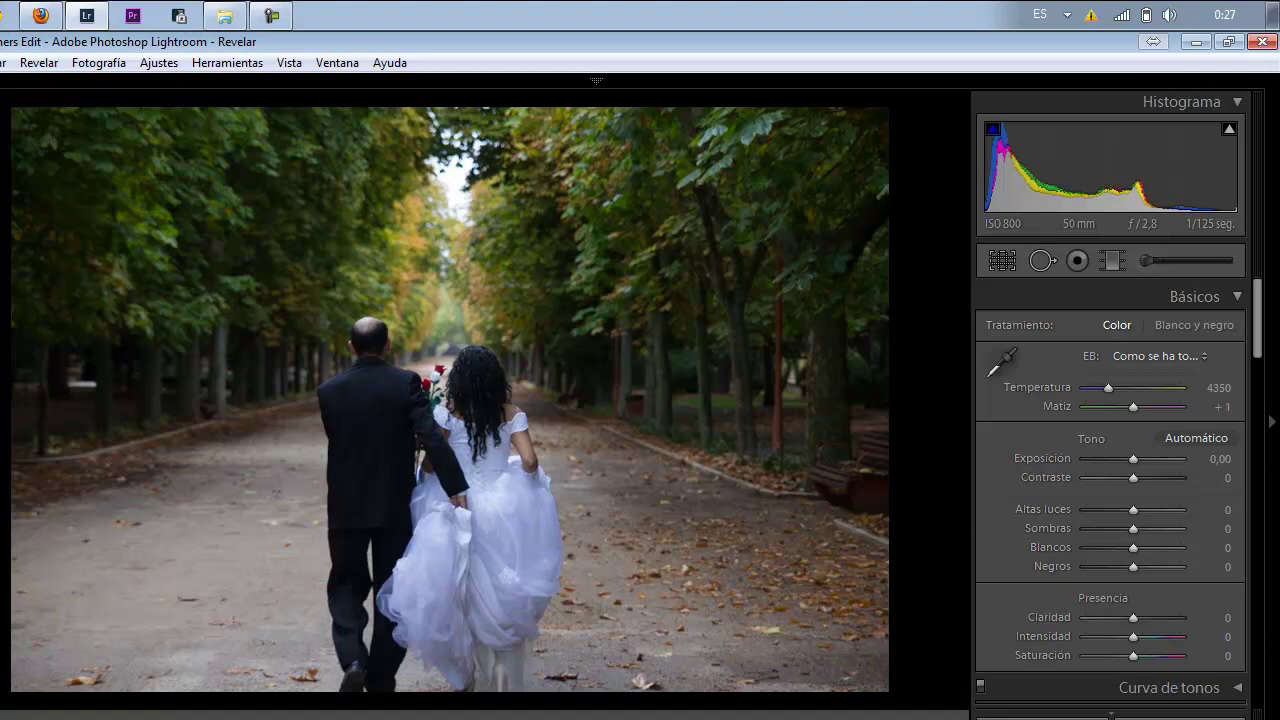
mouse_move(949, 718)
scroll(631, 666, up, 4)
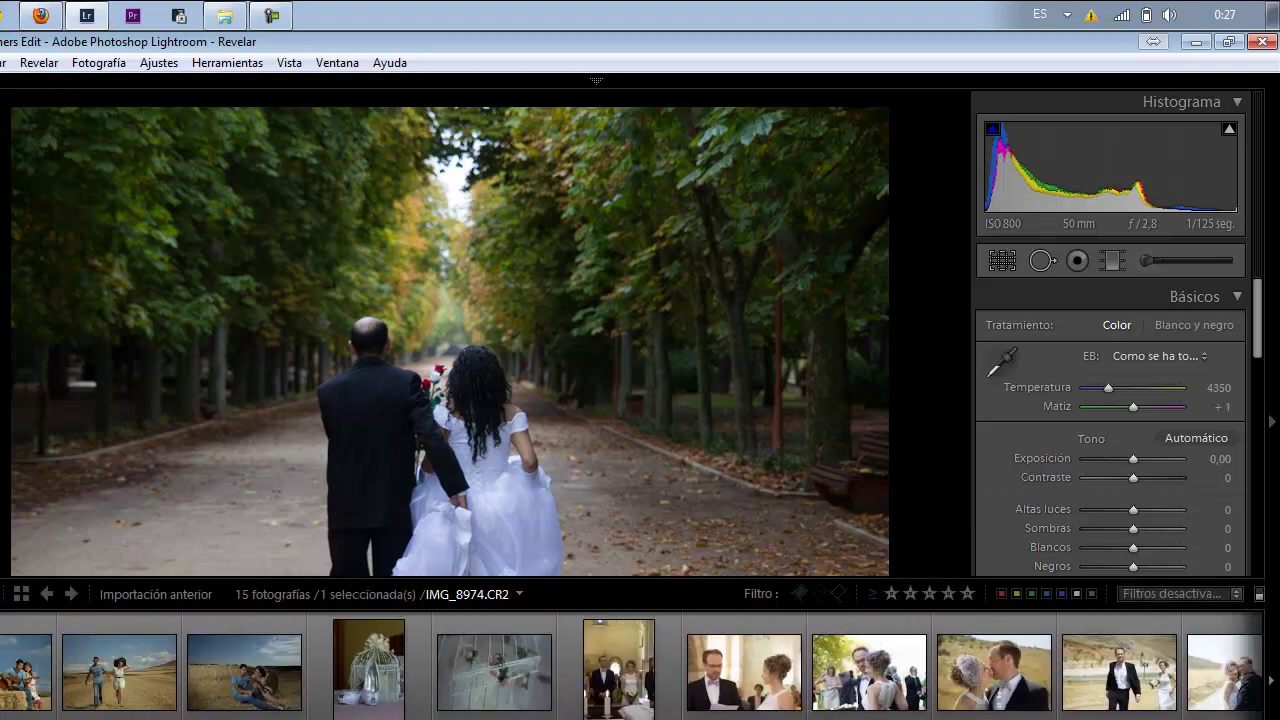
scroll(631, 666, down, 4)
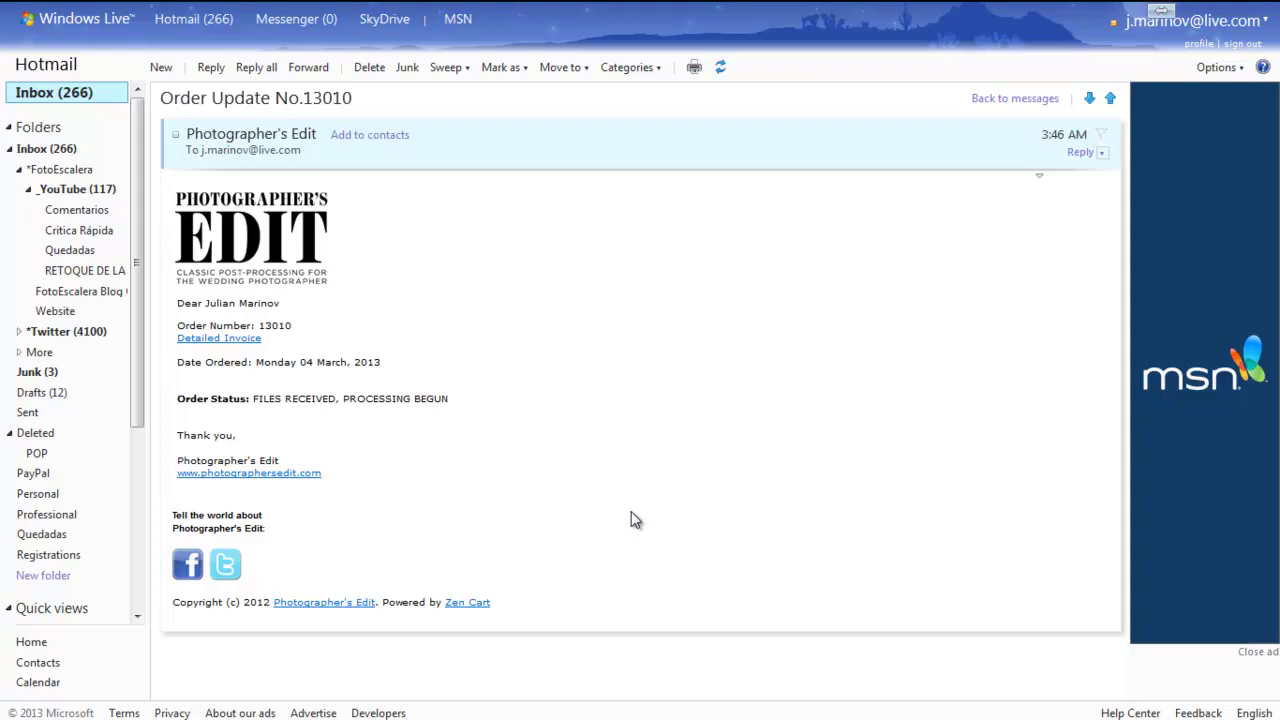
Read the order update e-mails, and download the ZIP of finished images from the Photographer's Edit account as a saved file
key(ctrl+comma)
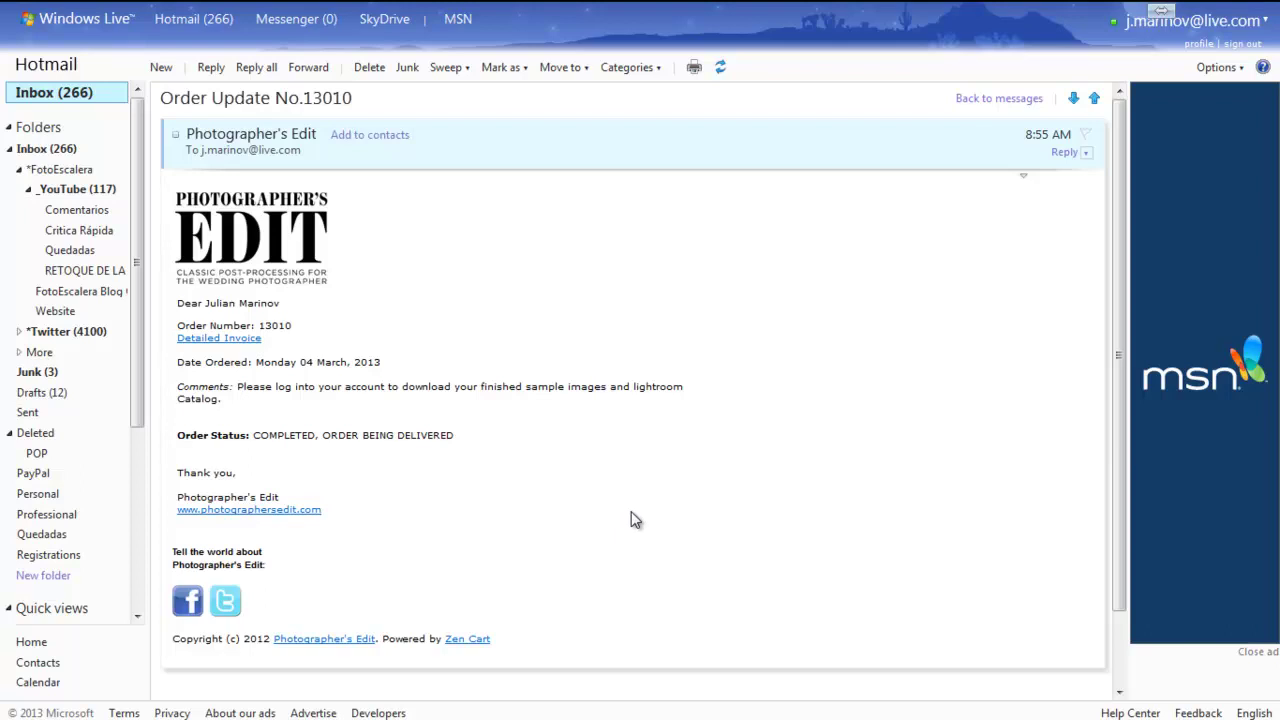
key(ctrl+Tab)
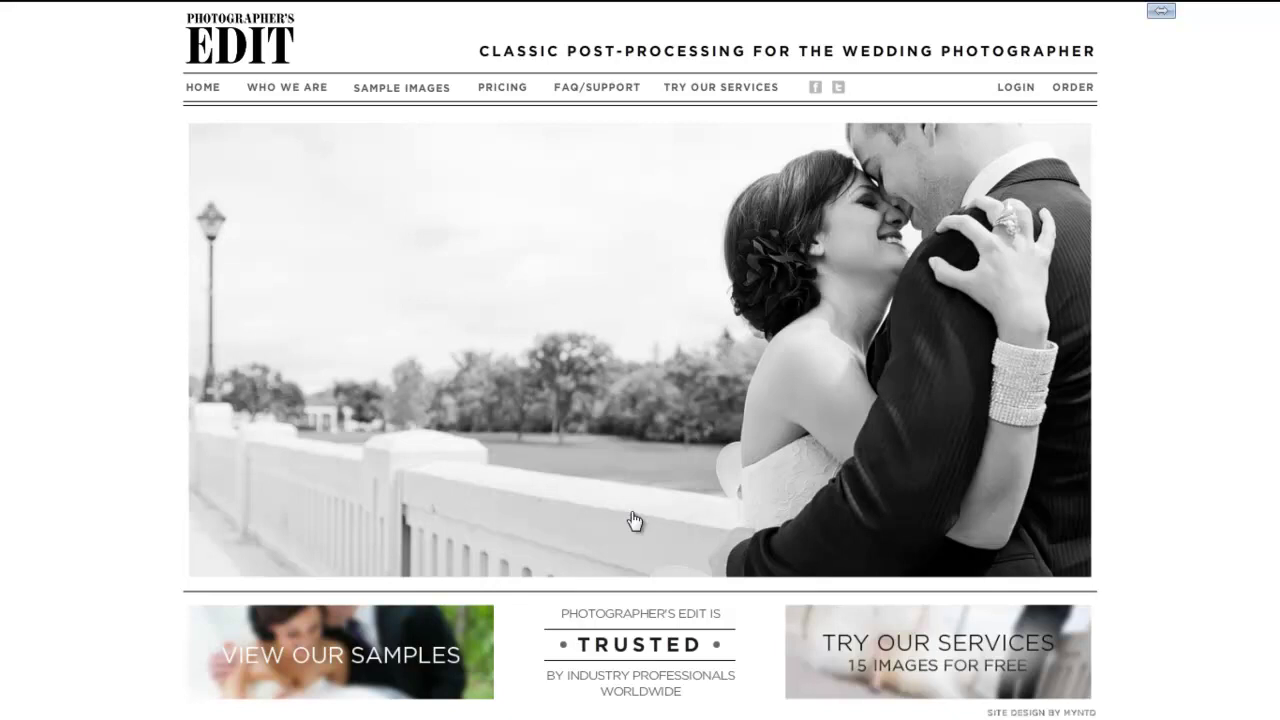
click(634, 520)
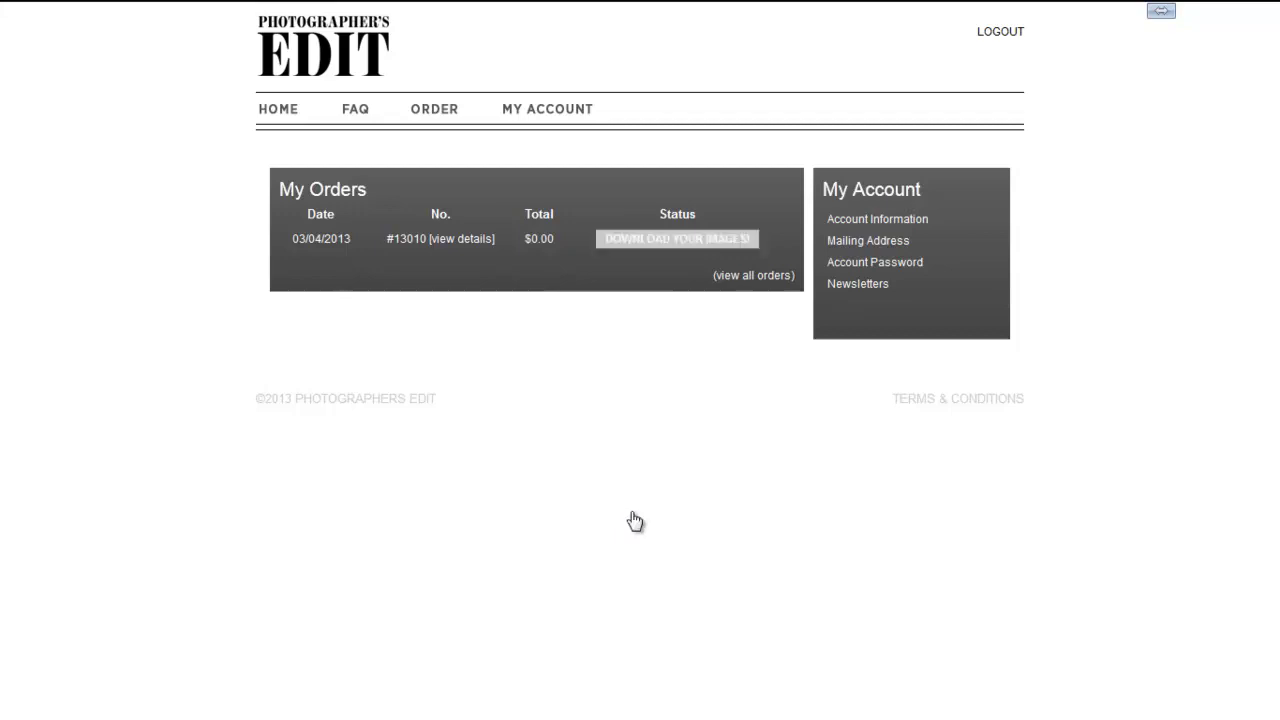
click(634, 520)
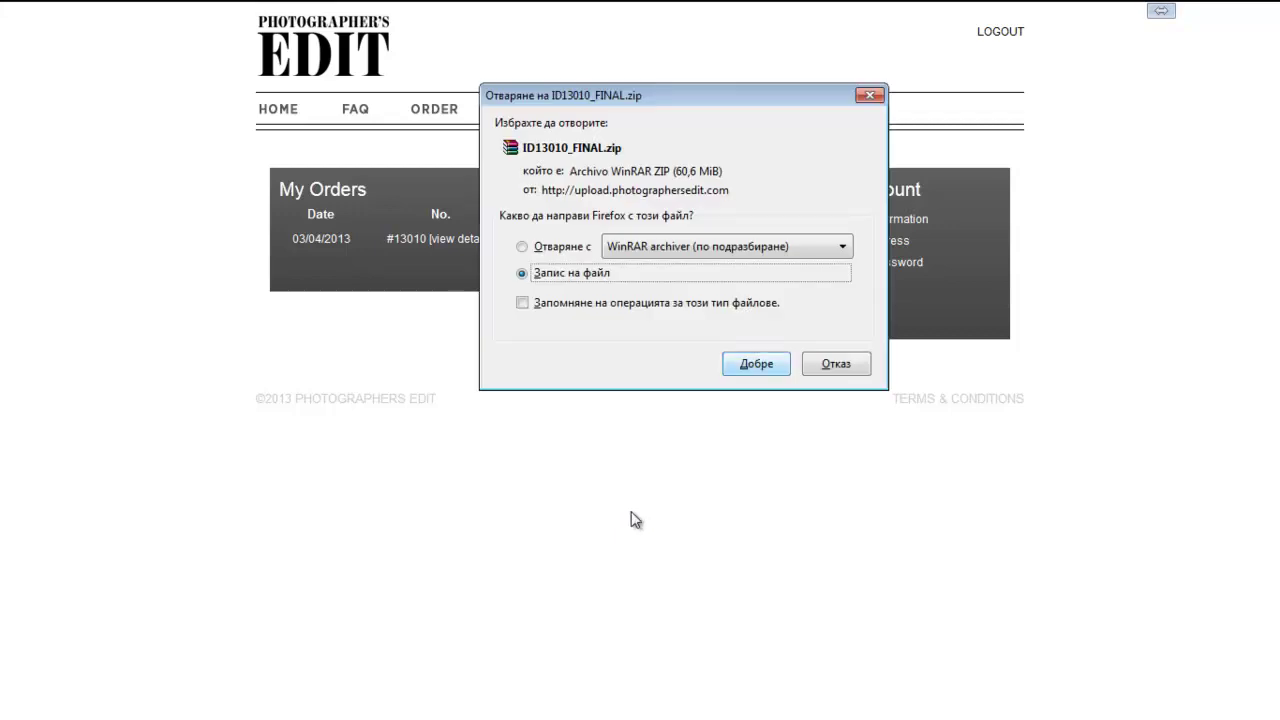
key(Return)
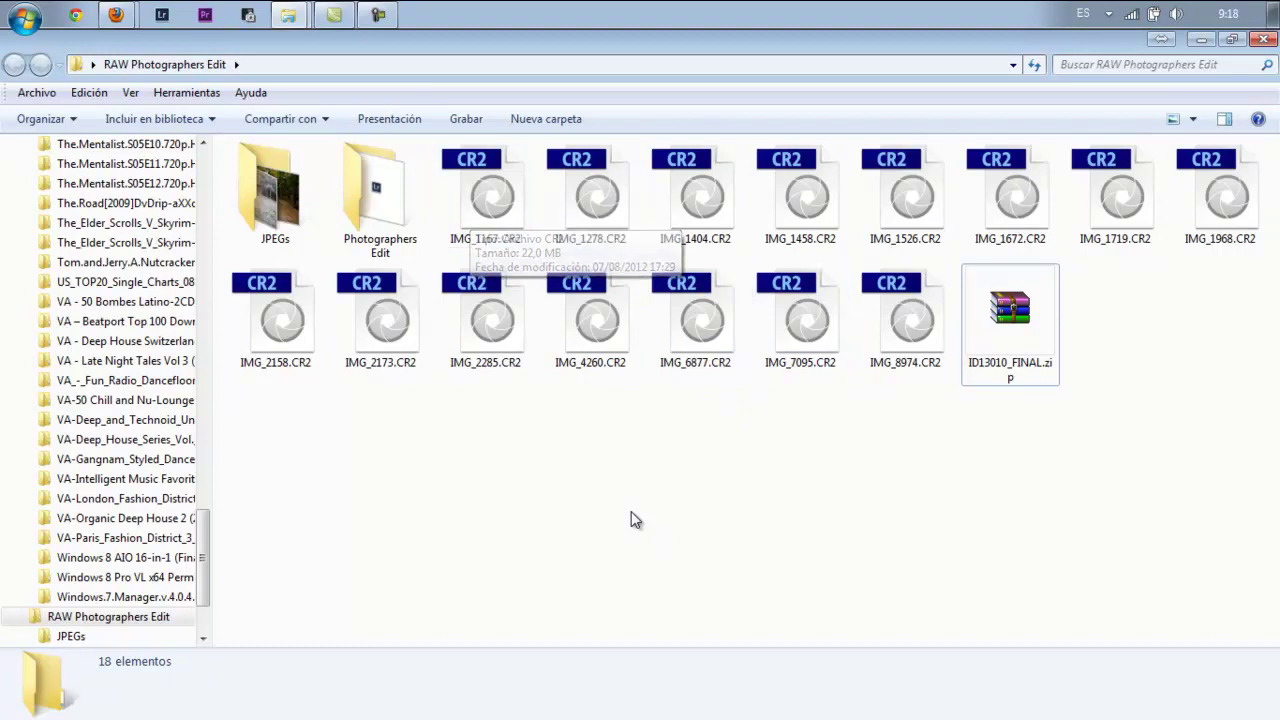
Extract the downloaded ZIP archive in the RAW Photographers Edit folder, and open the extracted folder
right_click(978, 330)
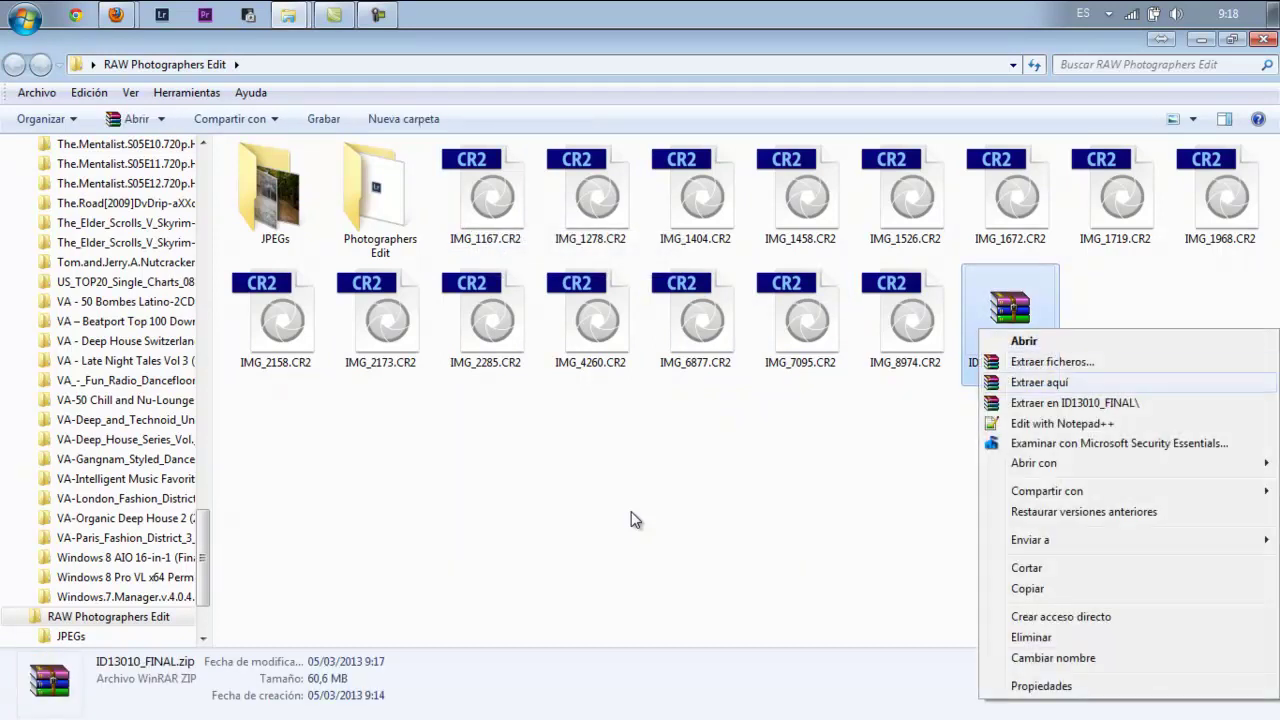
click(1039, 382)
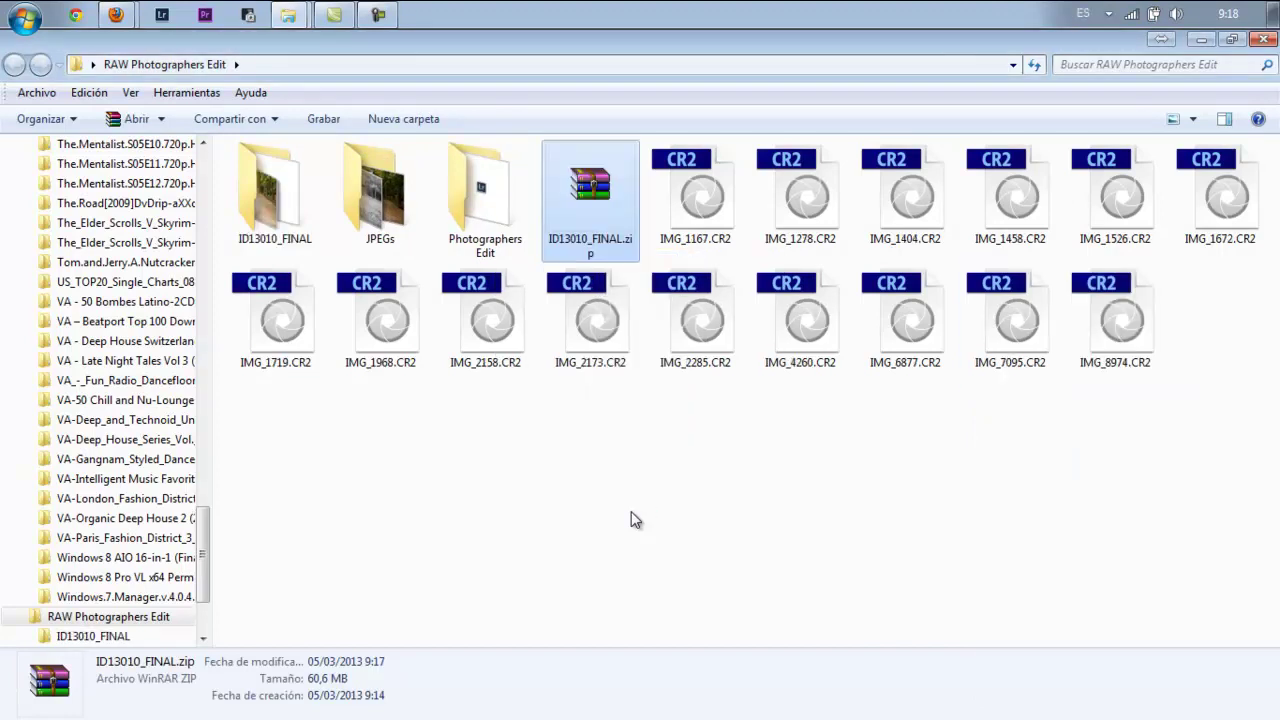
double_click(270, 195)
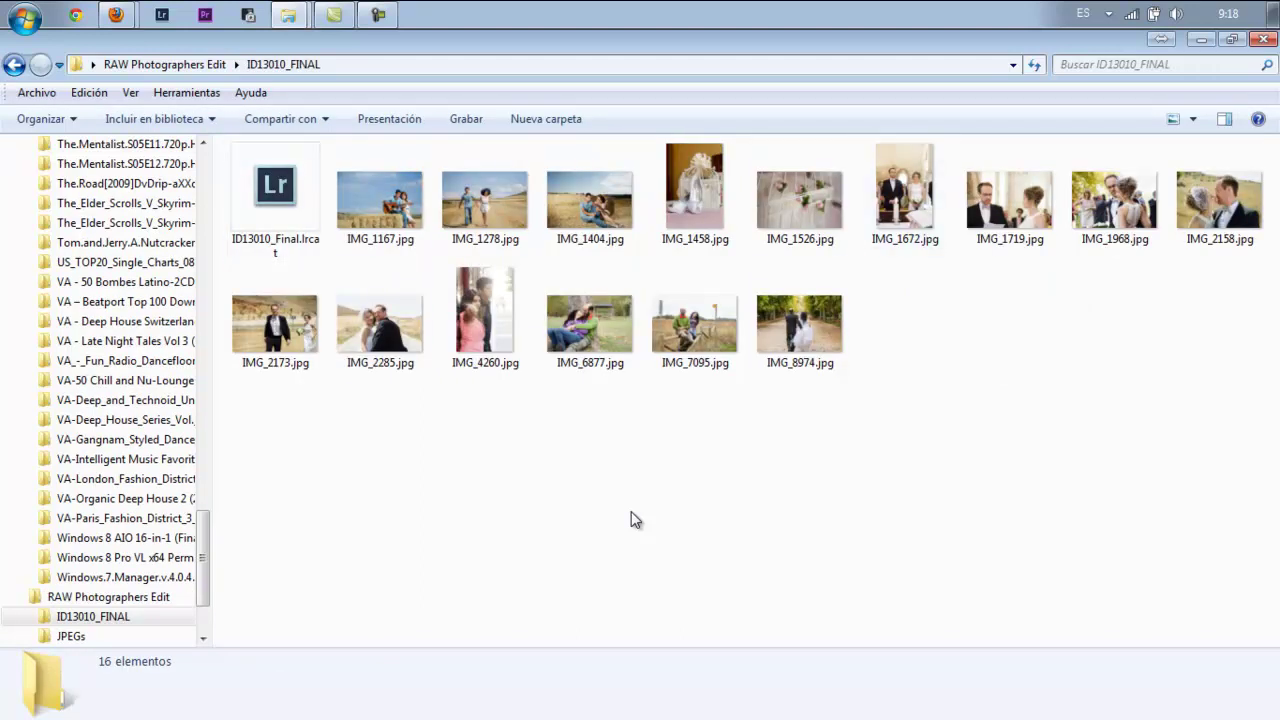
Try to move the Lightroom catalog file from the extracted folder into the RAW Photographers Edit folder
key(Home)
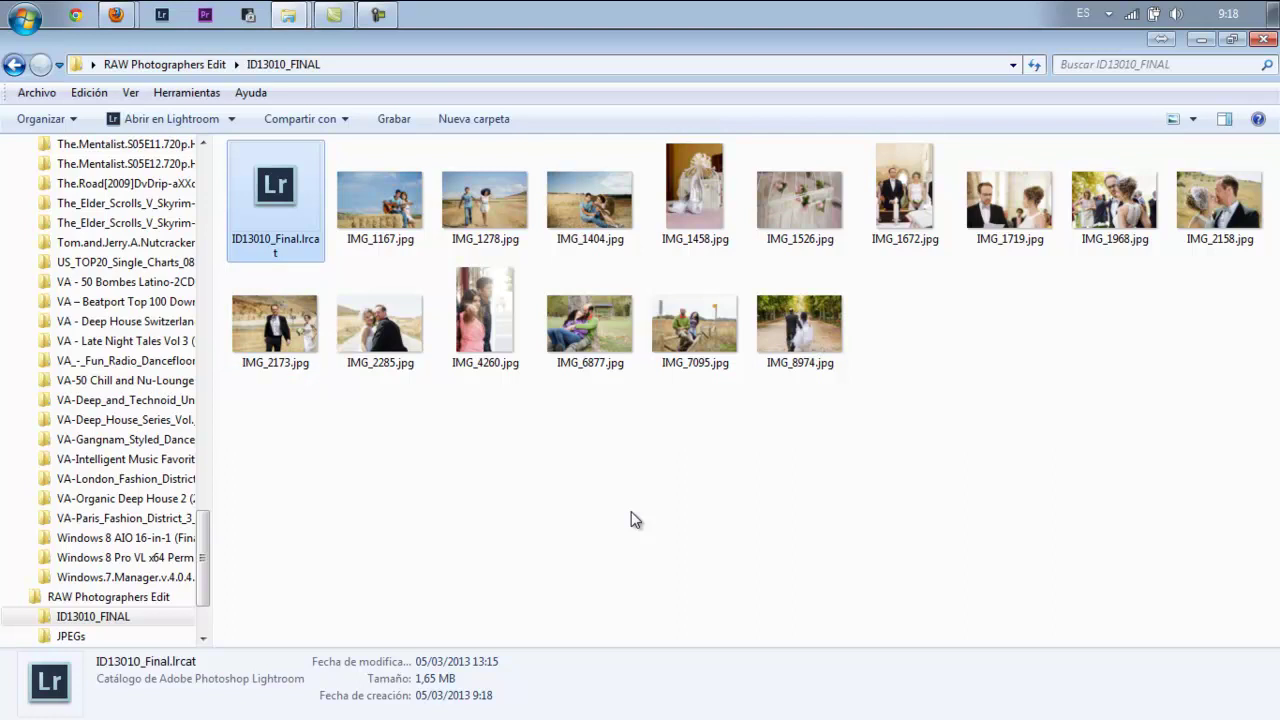
key(shift+F10)
key(Down)
key(Down)
key(Down)
key(Down)
key(Down)
key(Down)
key(Down)
key(Down)
key(Down)
key(Down)
key(Down)
key(Down)
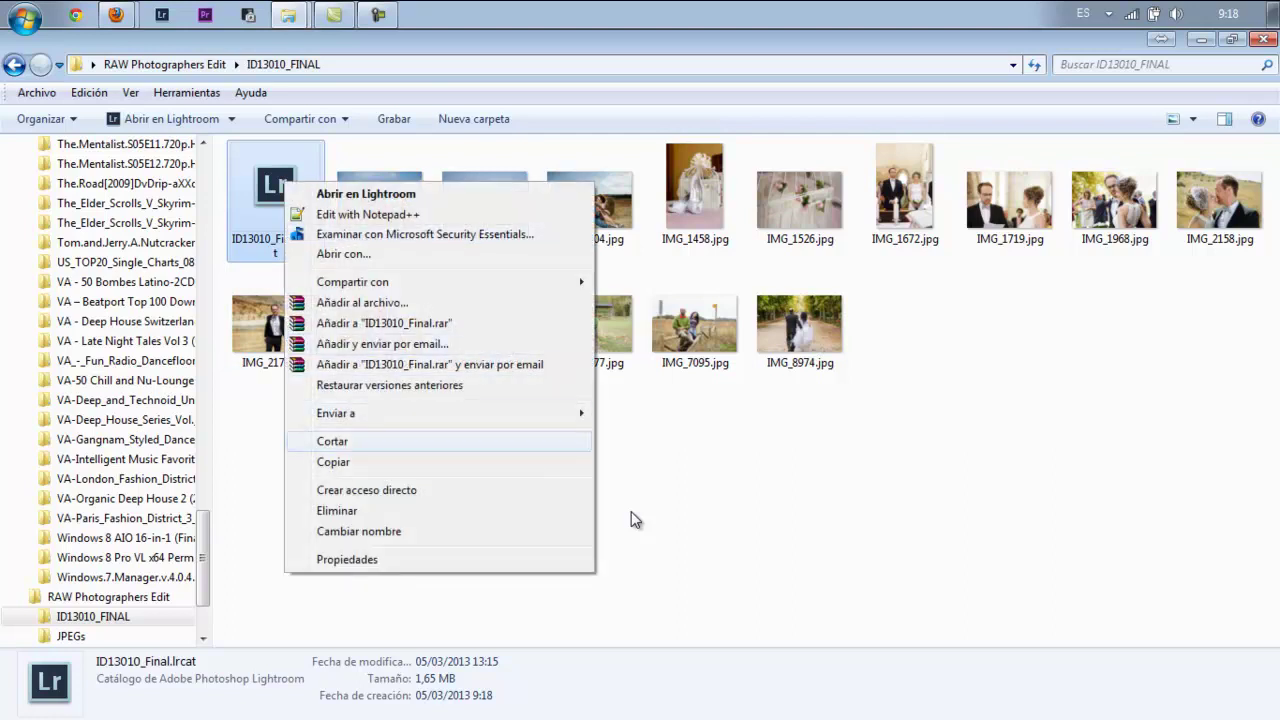
key(Return)
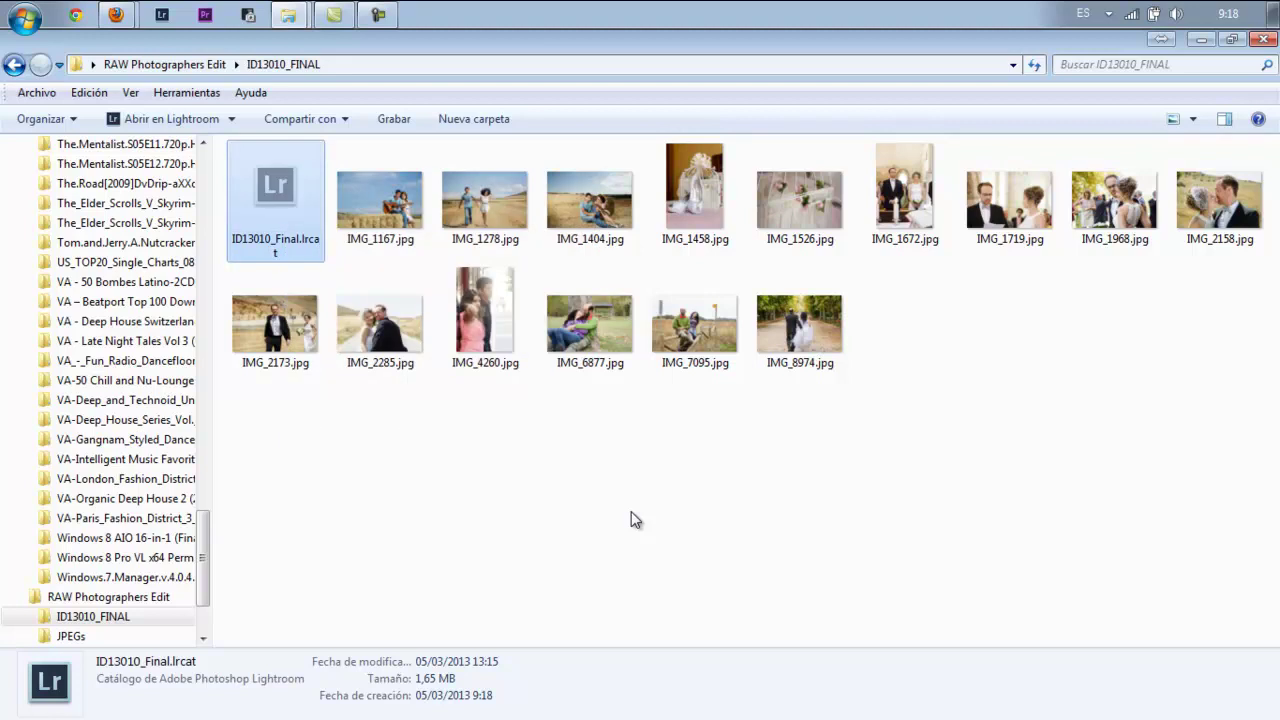
key(BackSpace)
key(ctrl+space)
key(shift+F10)
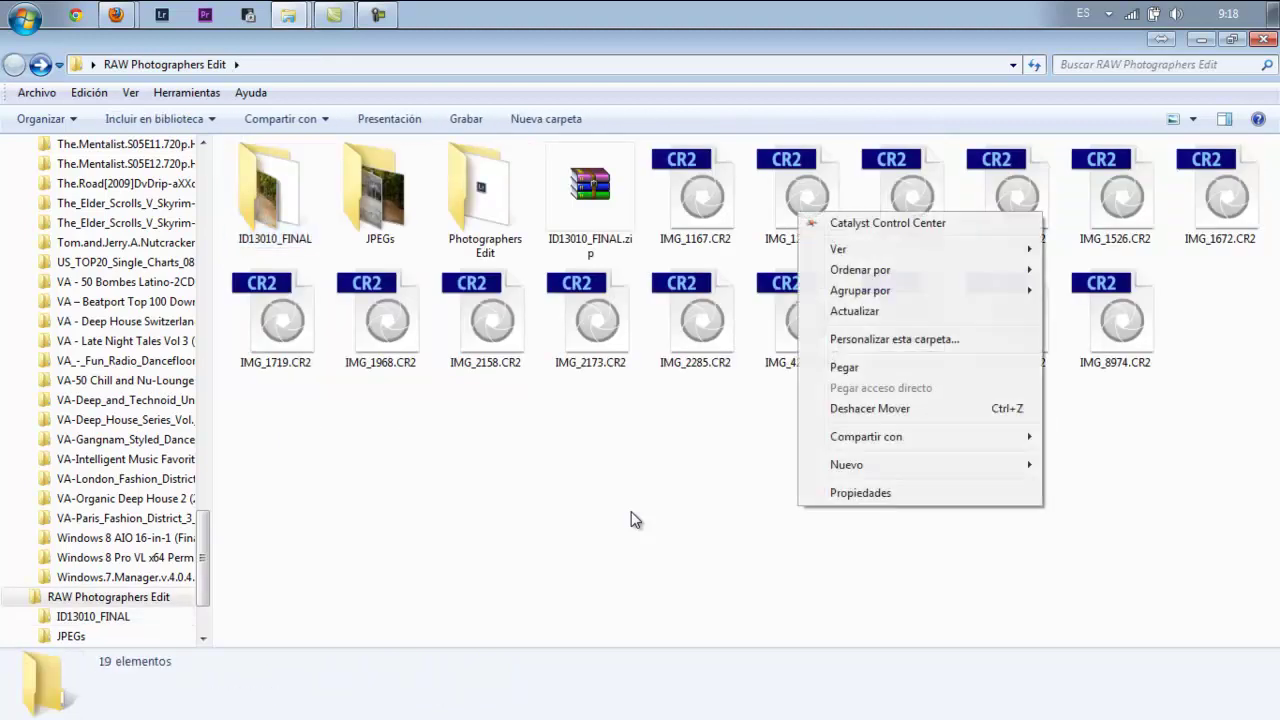
key(Up)
key(Up)
key(Up)
key(Up)
key(Up)
key(Up)
key(Return)
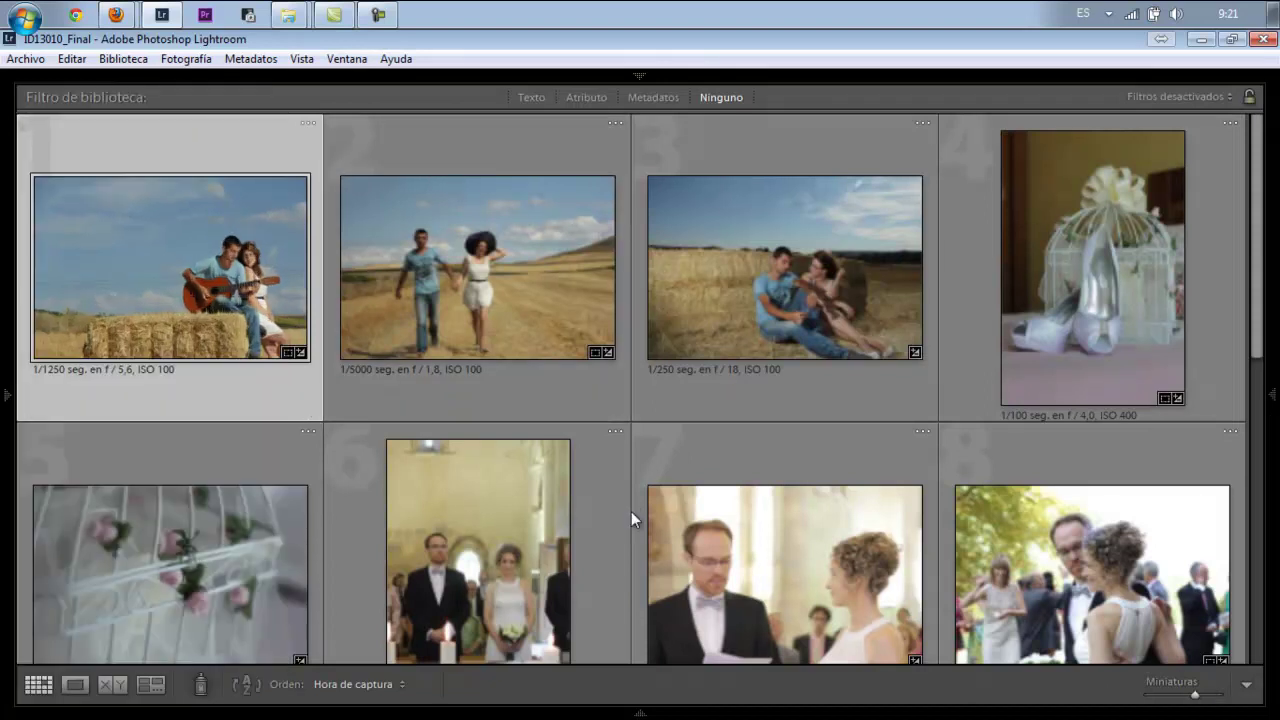
Check the catalog's folders and quick develop settings, and look through all thumbnails of the edited photos in the Library grid
key(F7)
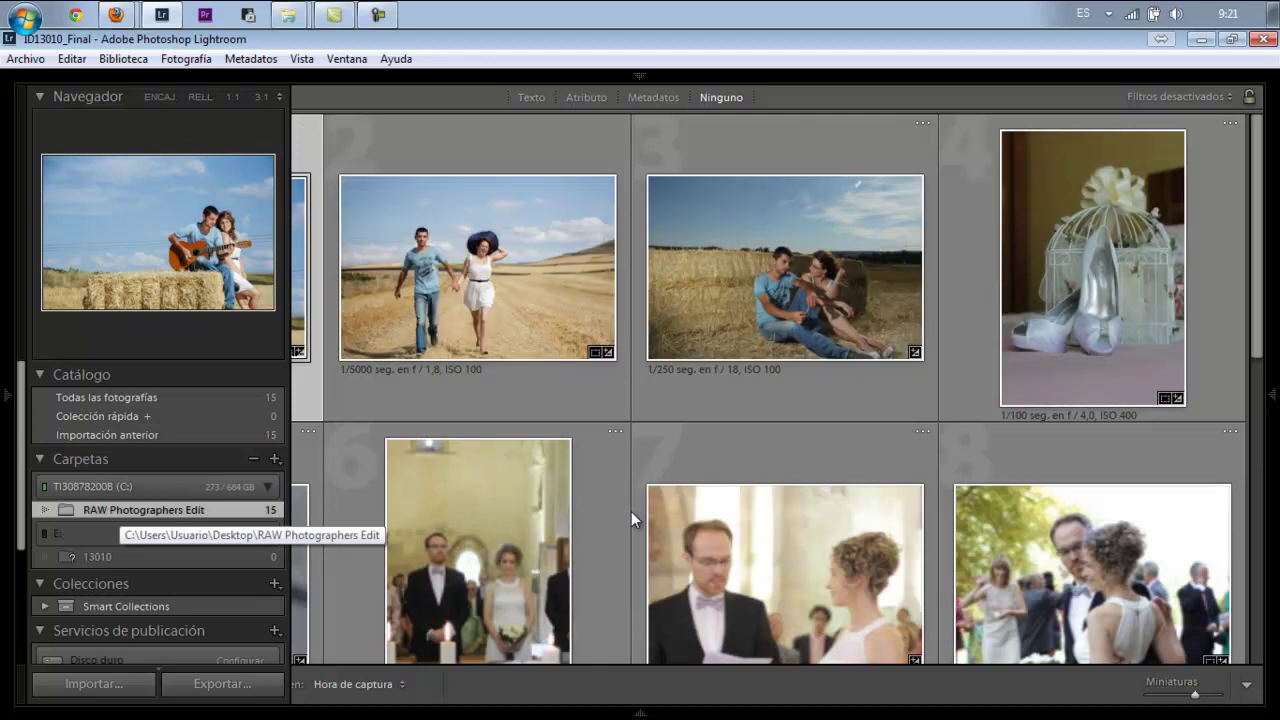
key(Tab)
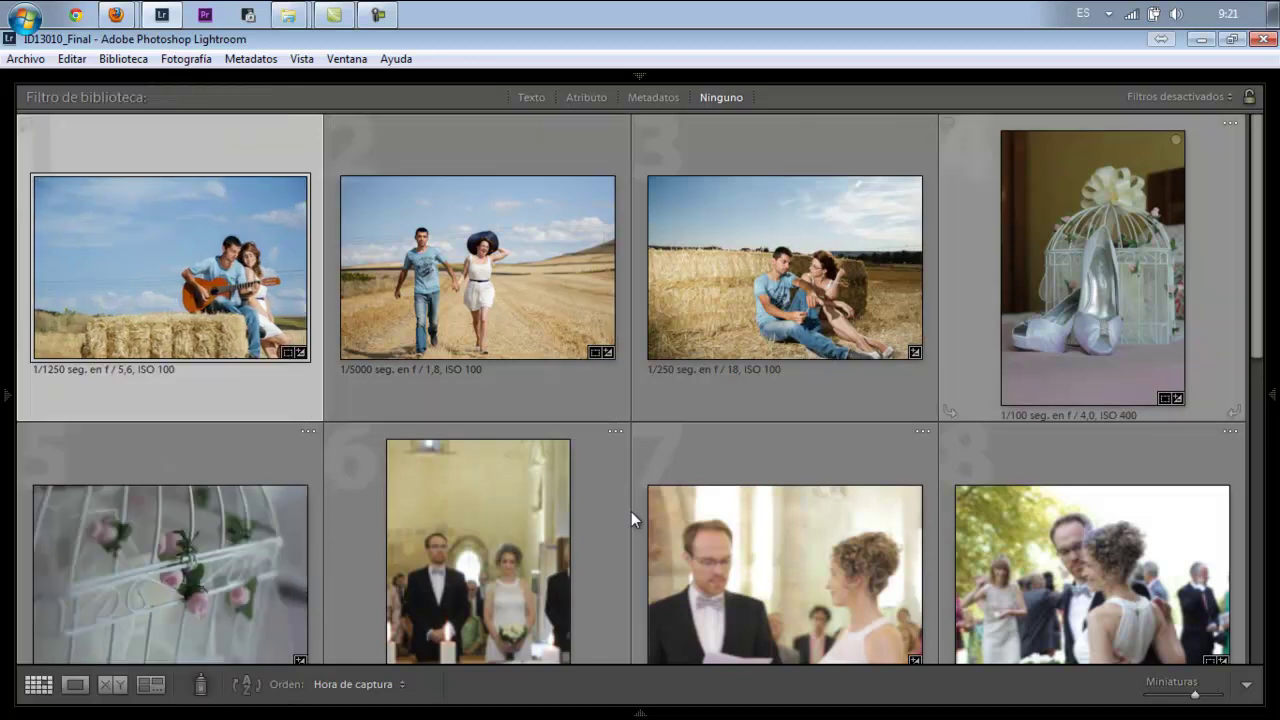
key(F8)
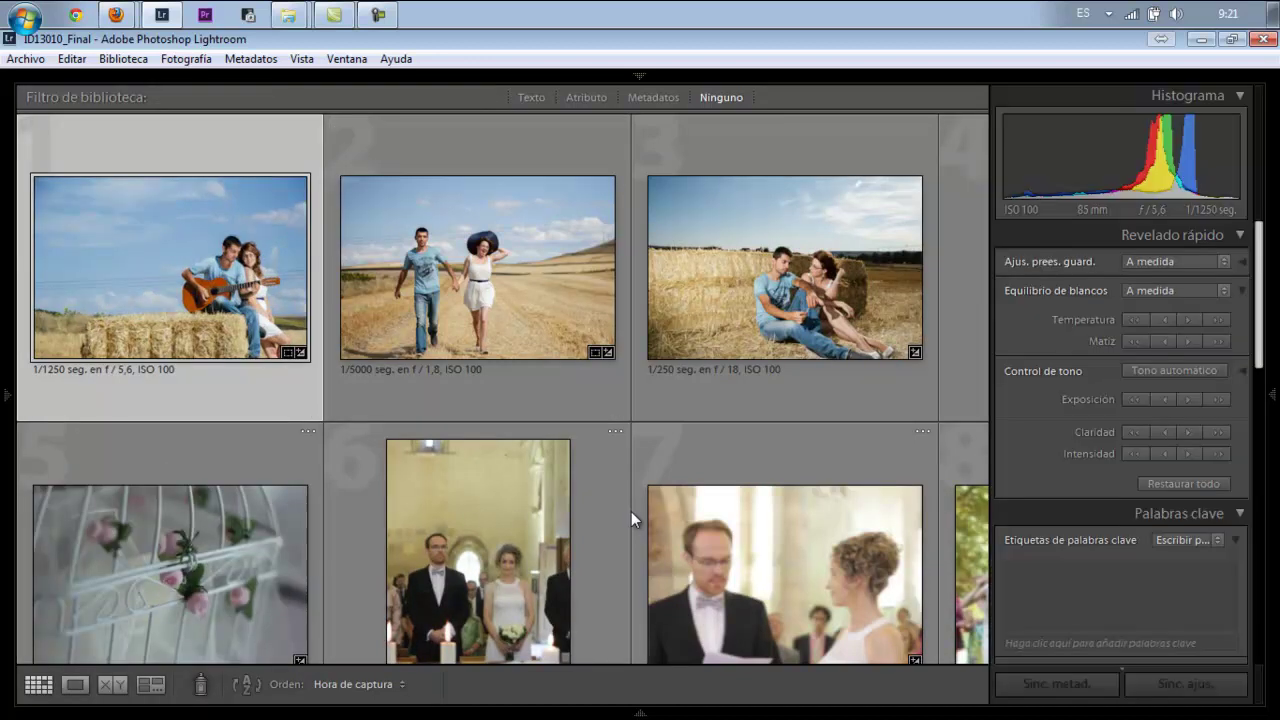
key(F8)
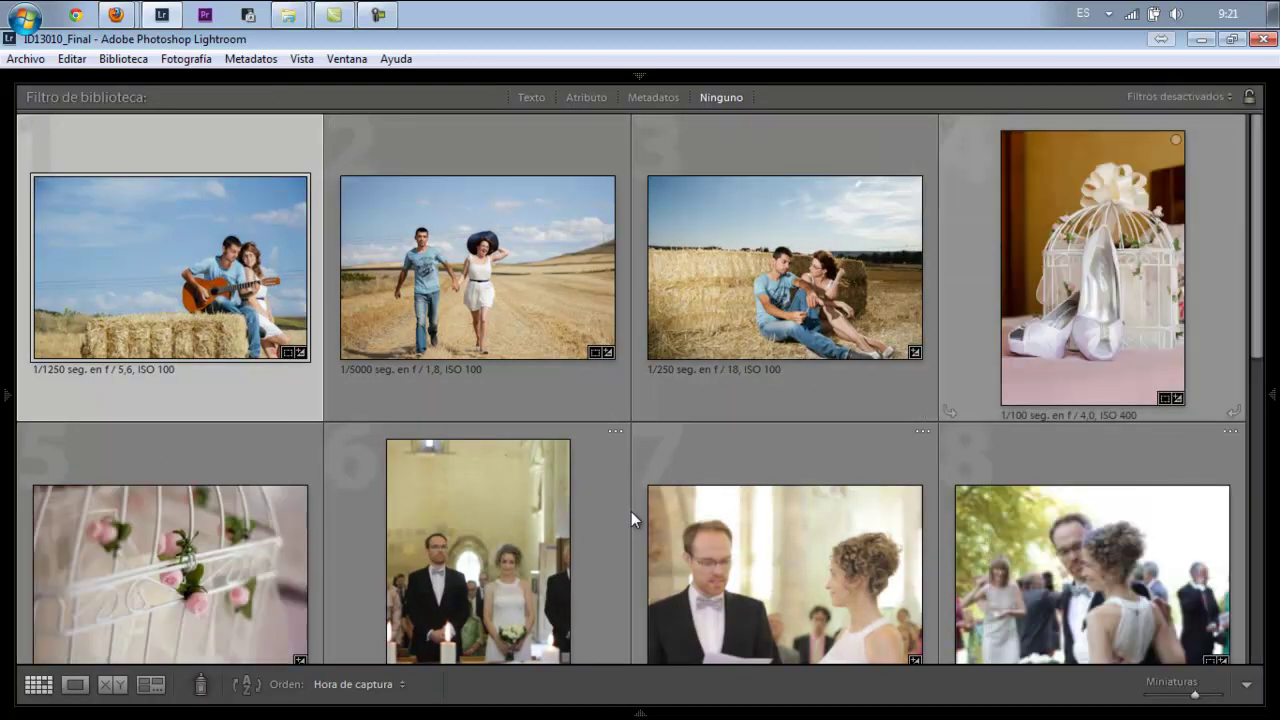
scroll(631, 519, down, 3)
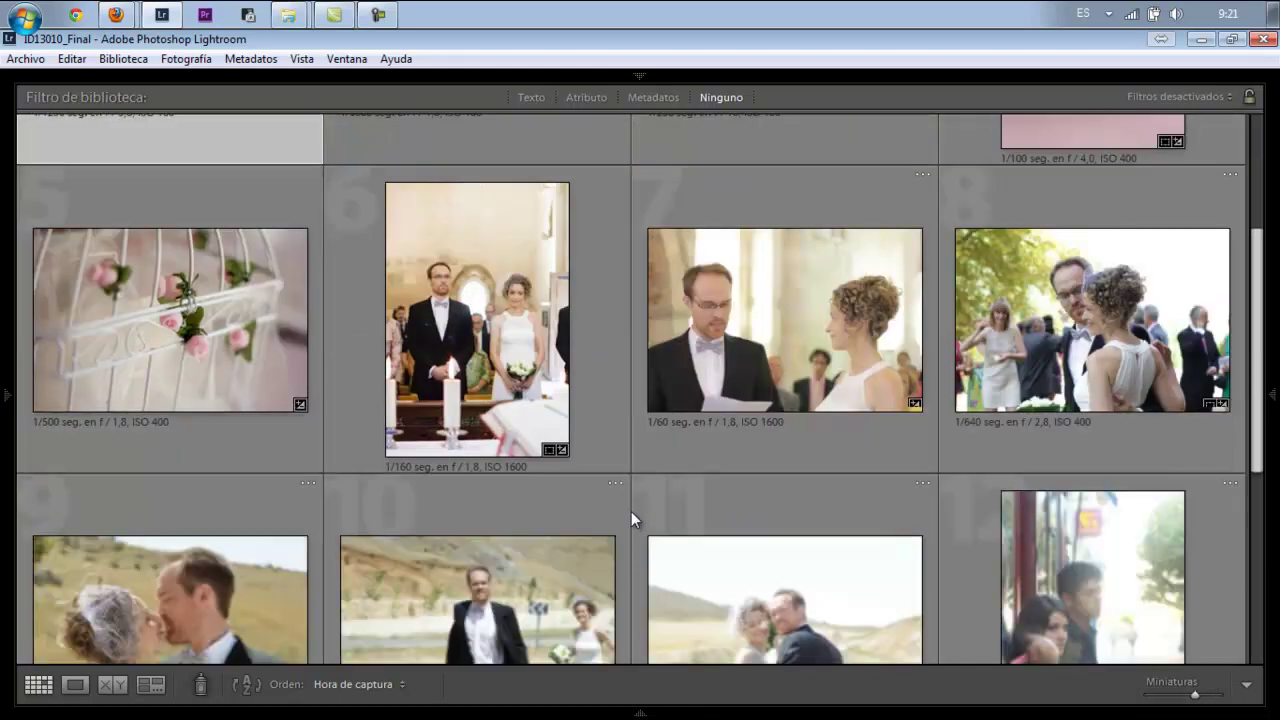
scroll(631, 519, down, 3)
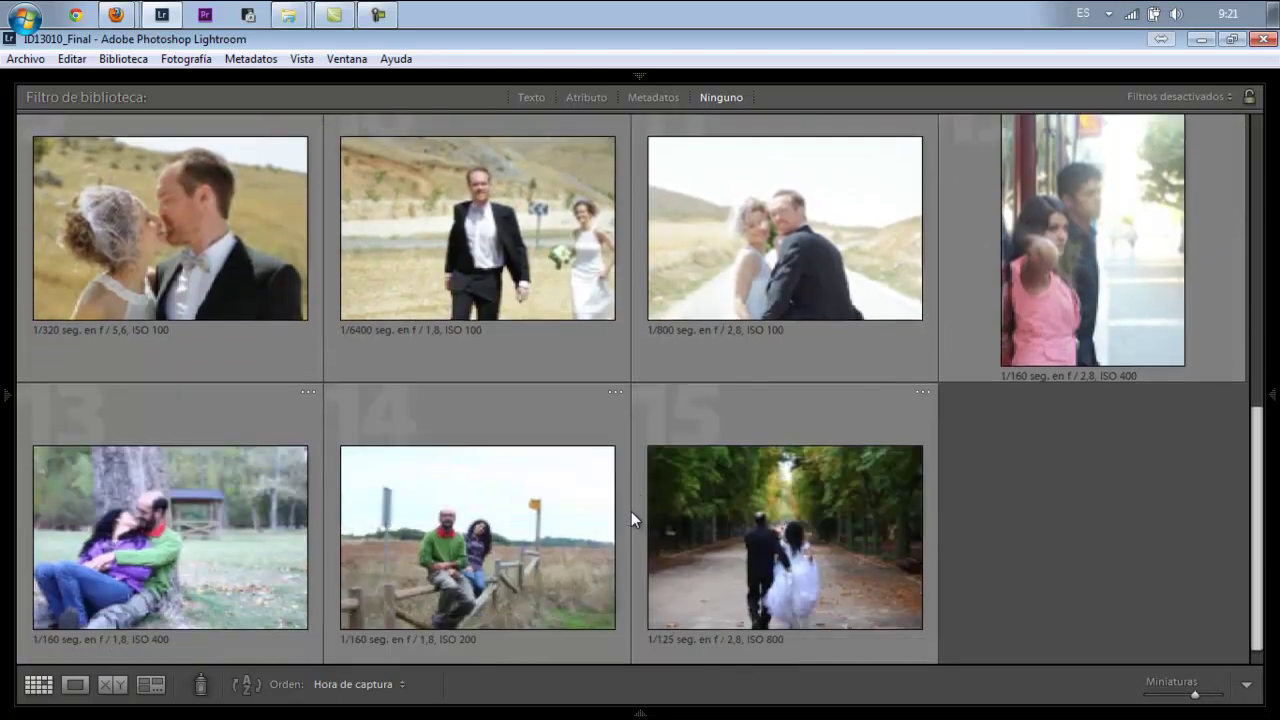
key(Home)
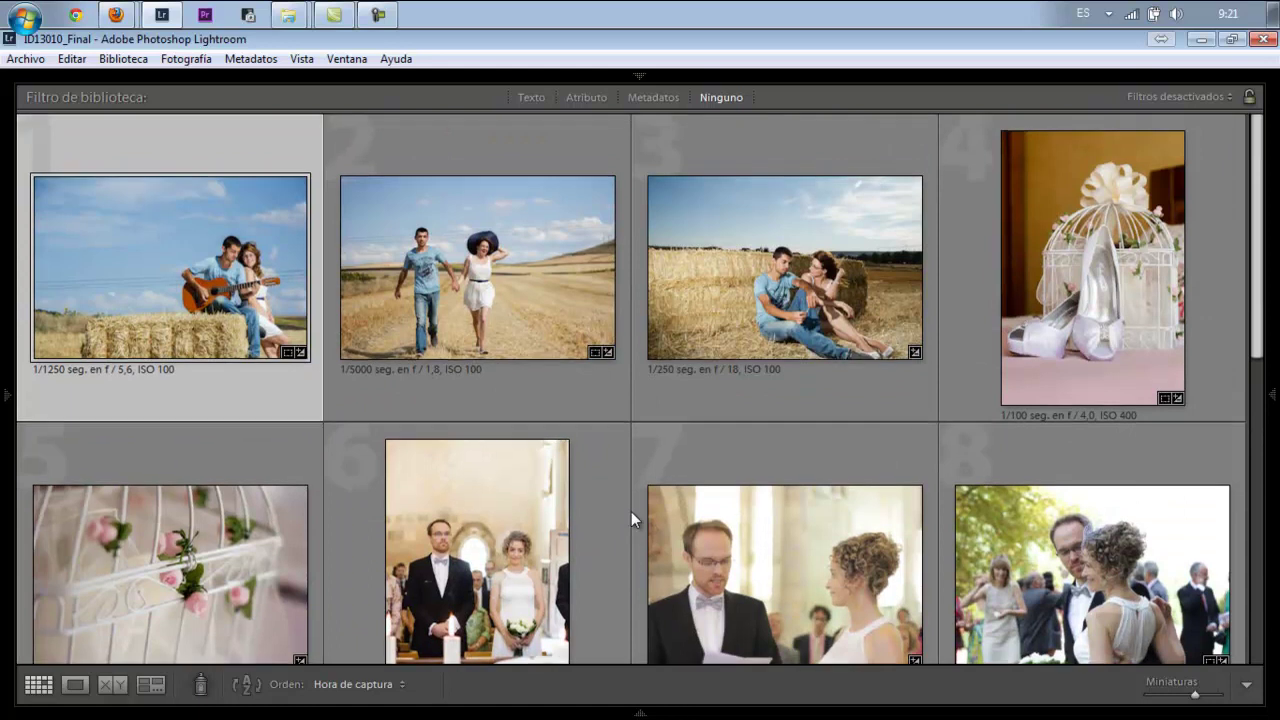
Switch to the extracted folder in Windows Explorer and open the edited IMG_1167.jpg in the photo viewer
key(super+6)
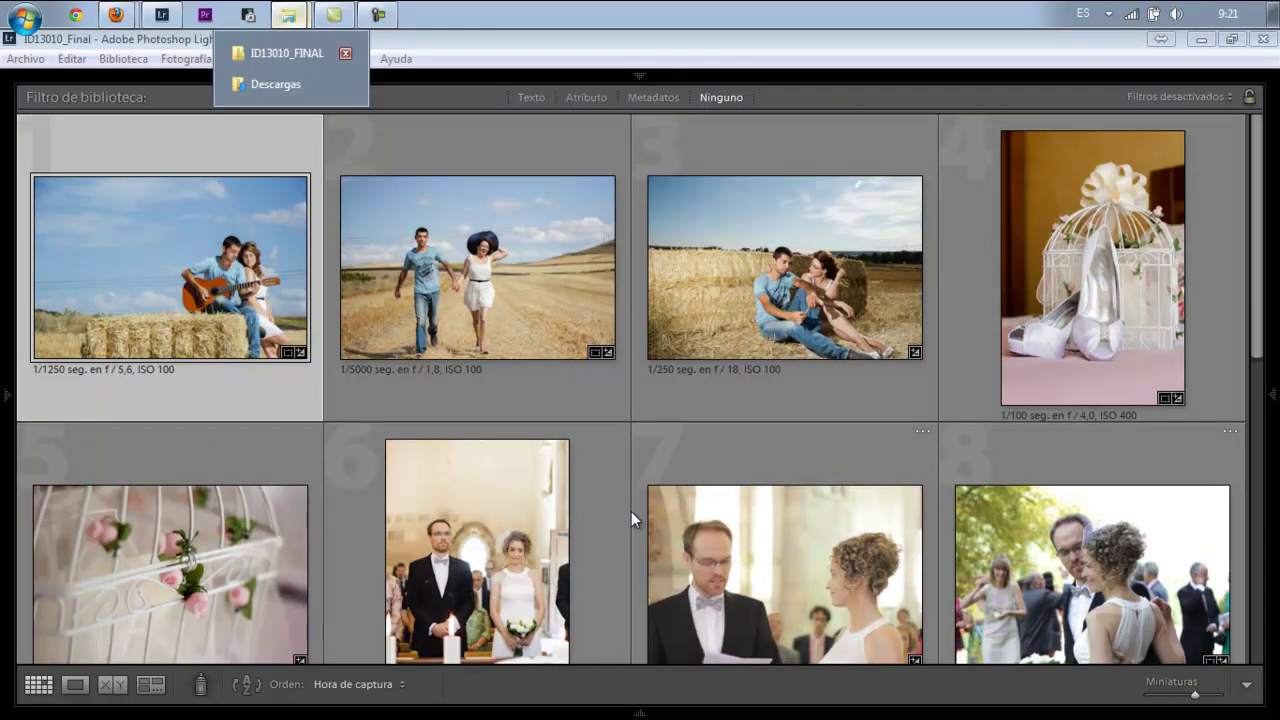
key(super+6)
key(super+6)
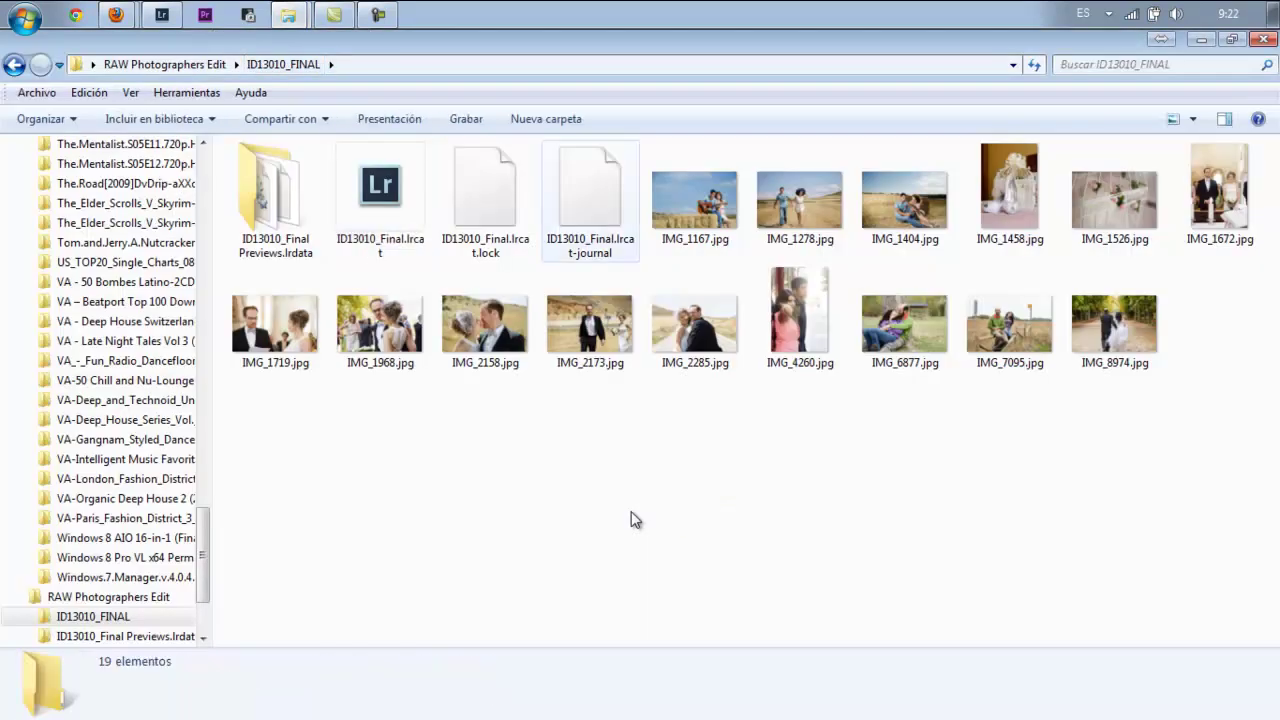
key(Right)
key(Return)
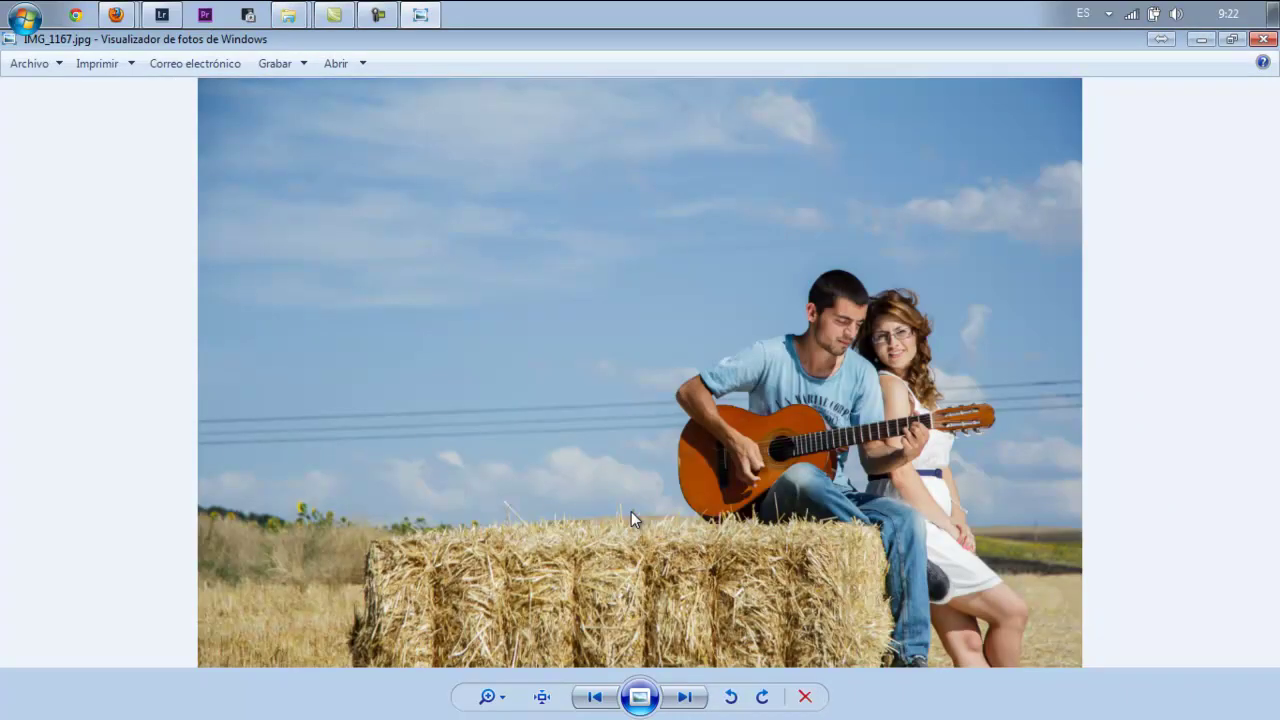
Look through the edited JPEGs from IMG_1278.jpg to IMG_1672.jpg in the photo viewer
key(Right)
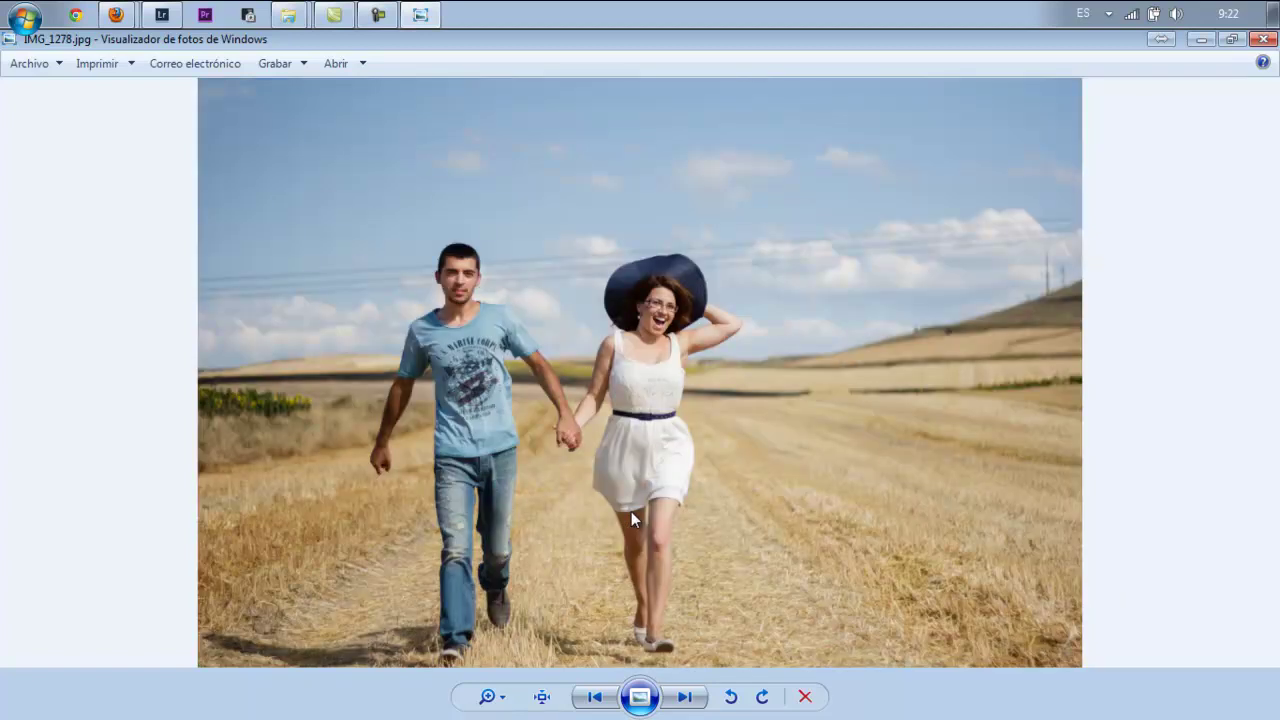
key(Left)
key(Right)
key(Right)
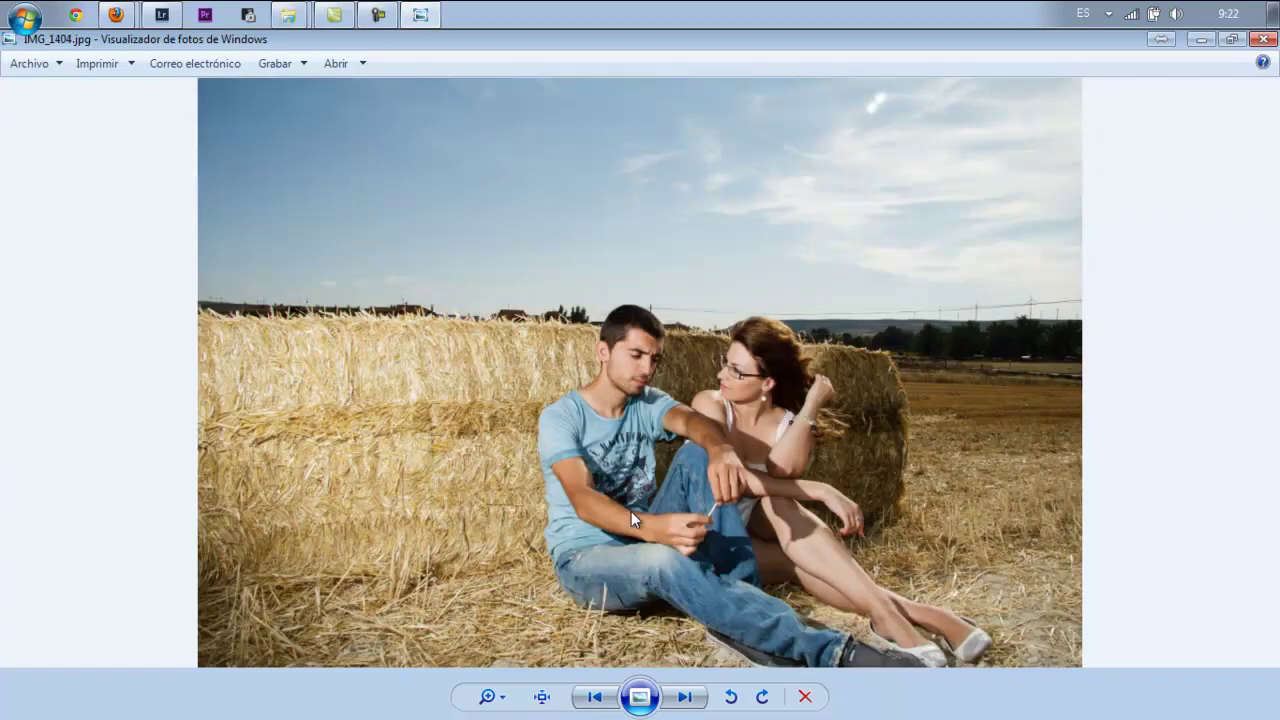
key(Right)
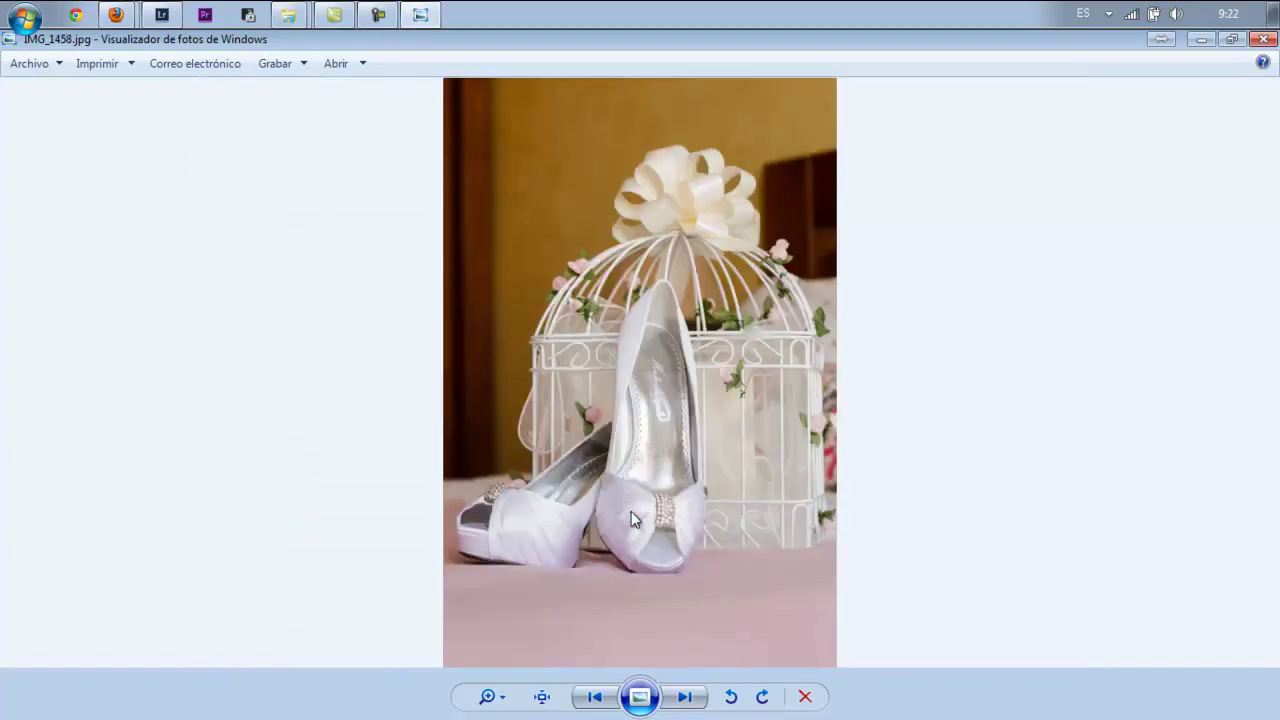
key(Right)
key(Right)
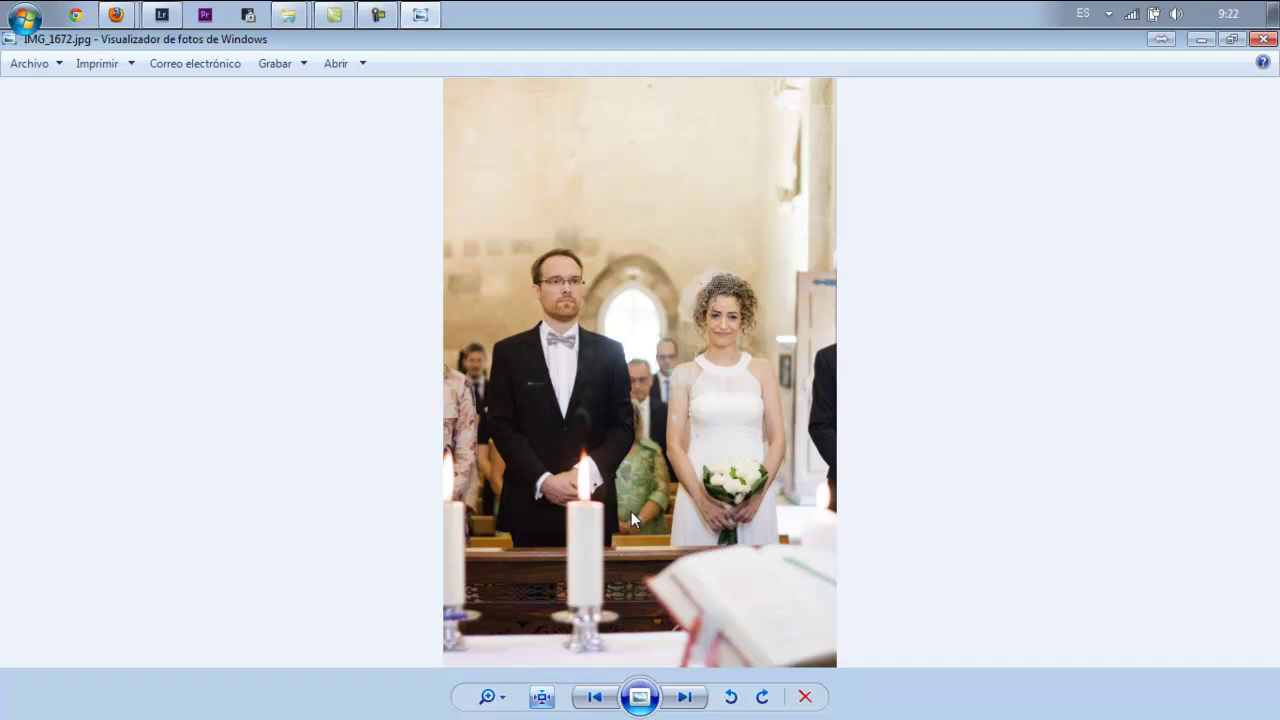
View IMG_1672.jpg at actual size, inspect the area around the groom's face, and fit the photo to the window again
key(ctrl+alt+0)
key(Up)
key(Left)
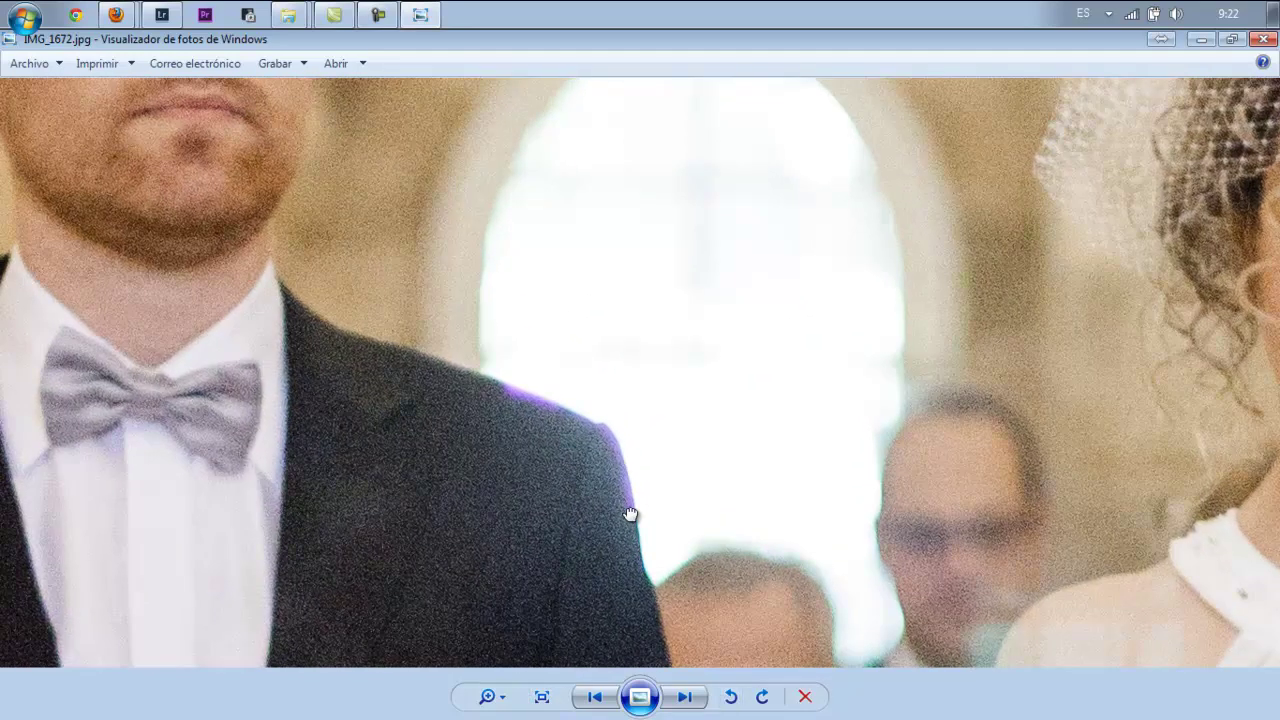
key(Up)
key(Left)
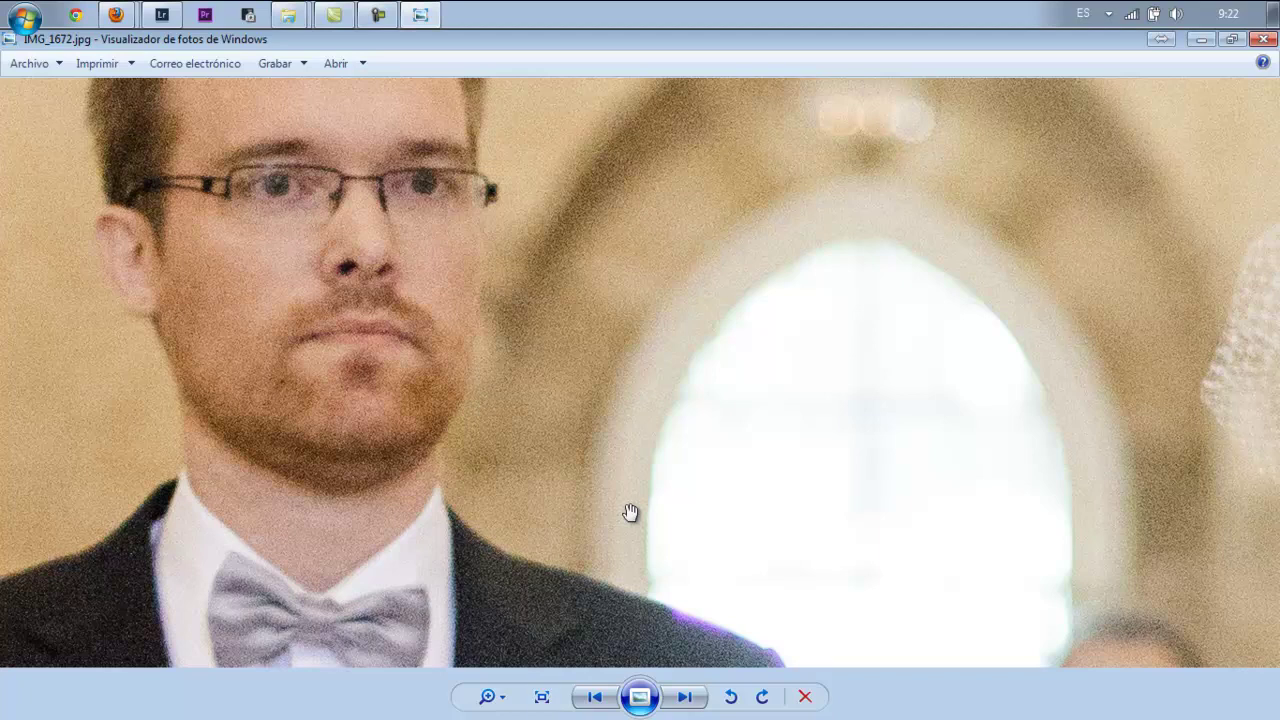
key(ctrl+0)
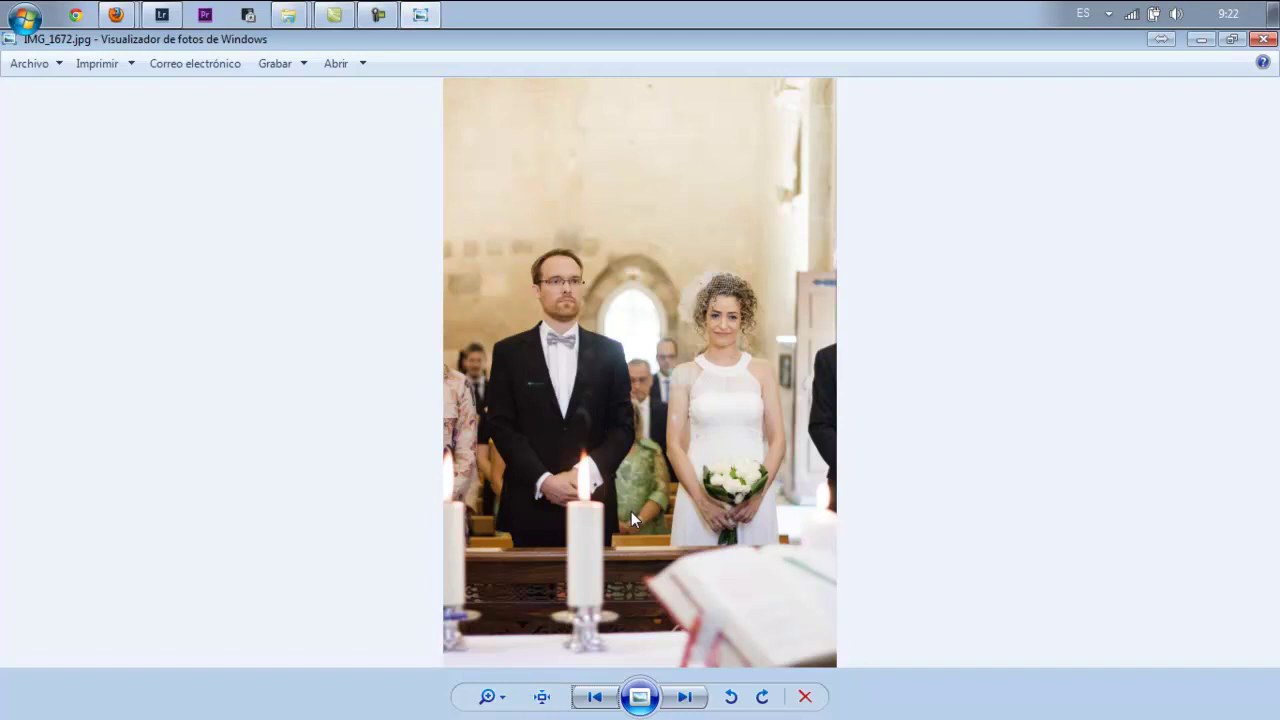
Look through the remaining edited JPEGs from IMG_1719.jpg to IMG_8974.jpg until IMG_1167.jpg comes round again, and close the photo viewer
key(Right)
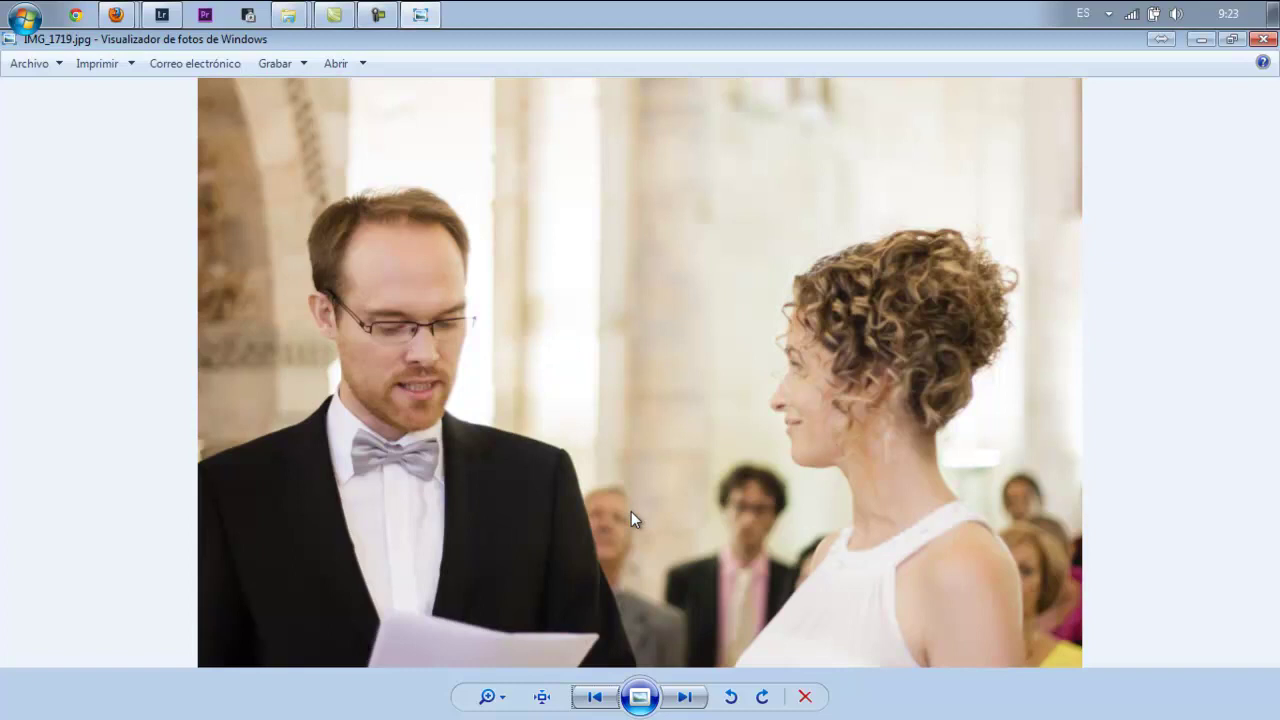
key(Right)
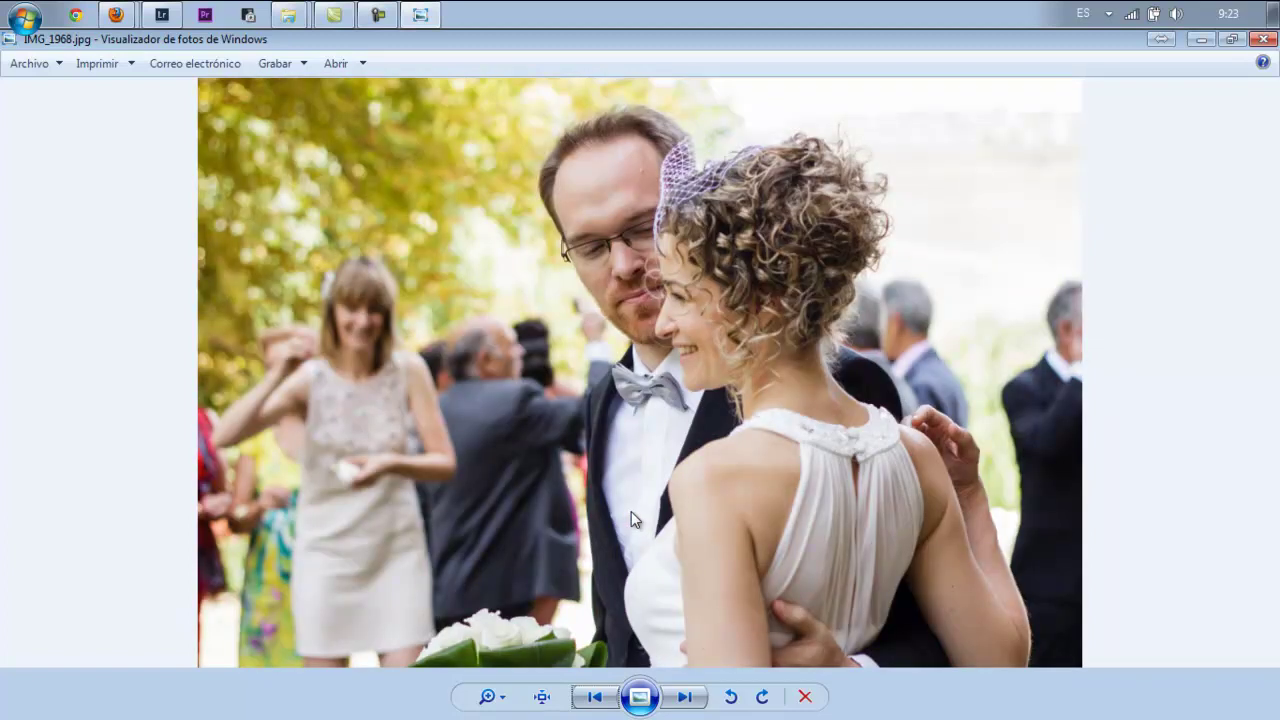
key(Right)
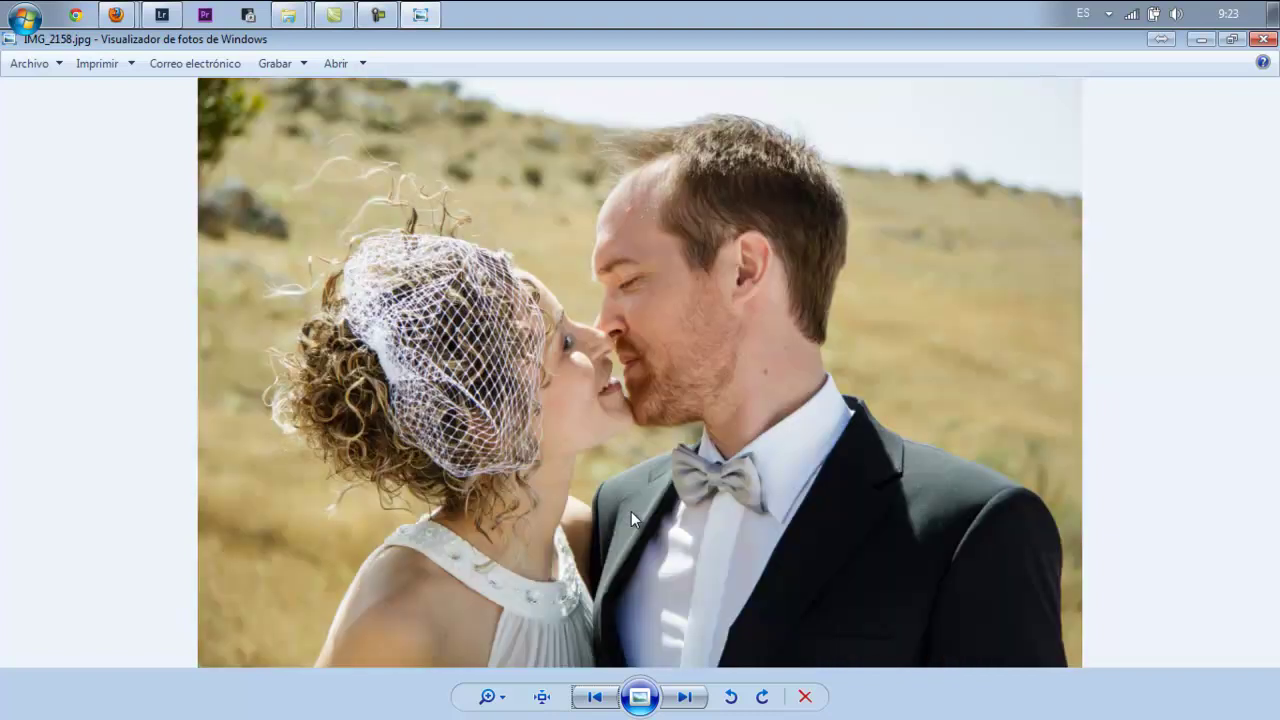
key(Right)
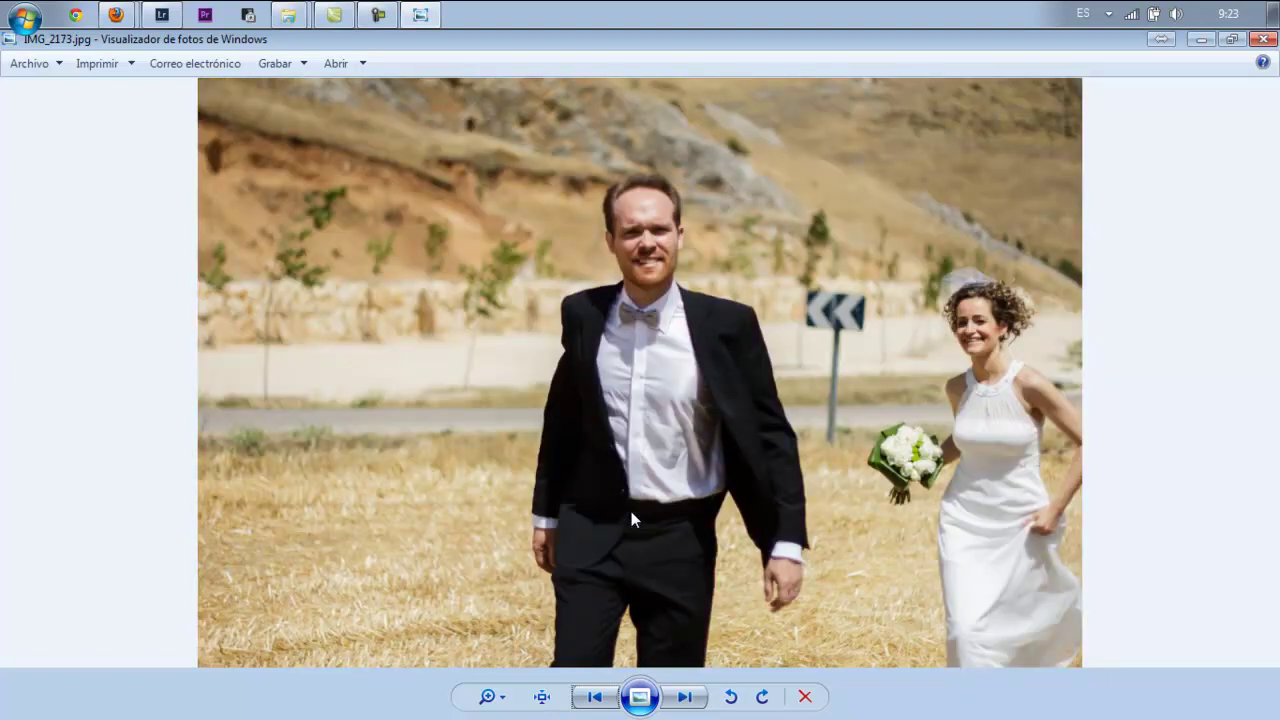
key(Right)
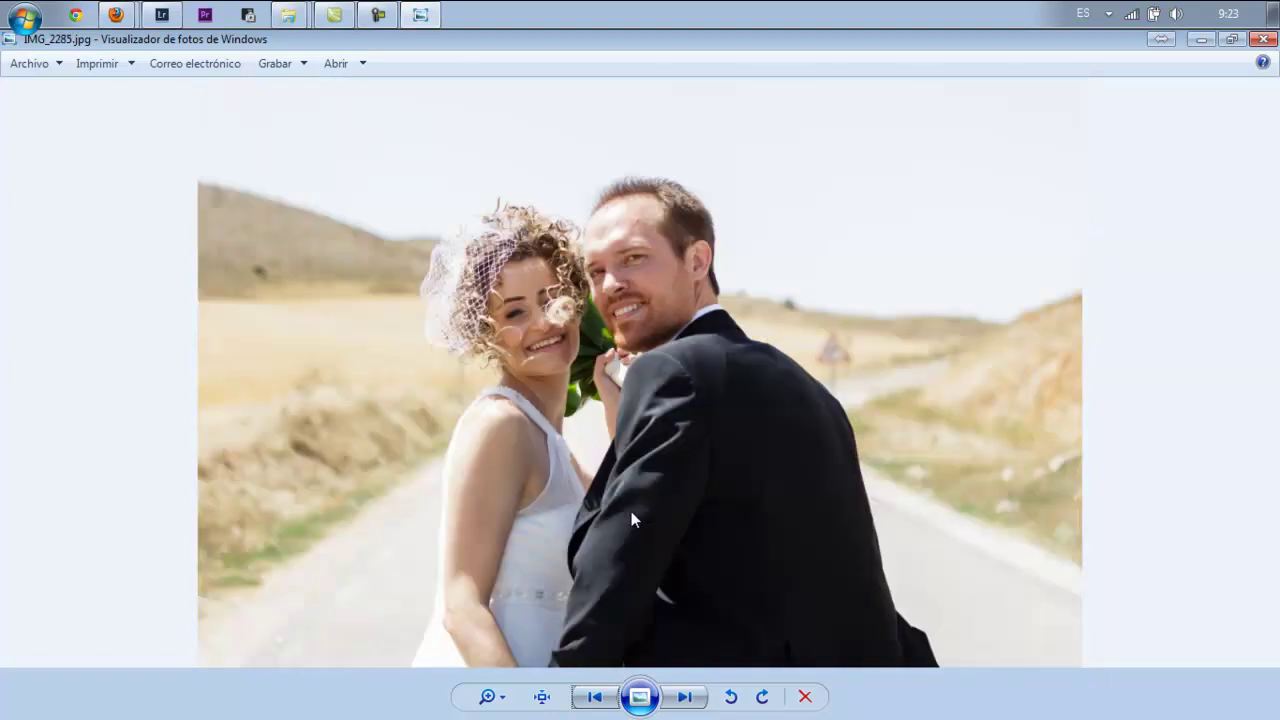
key(Right)
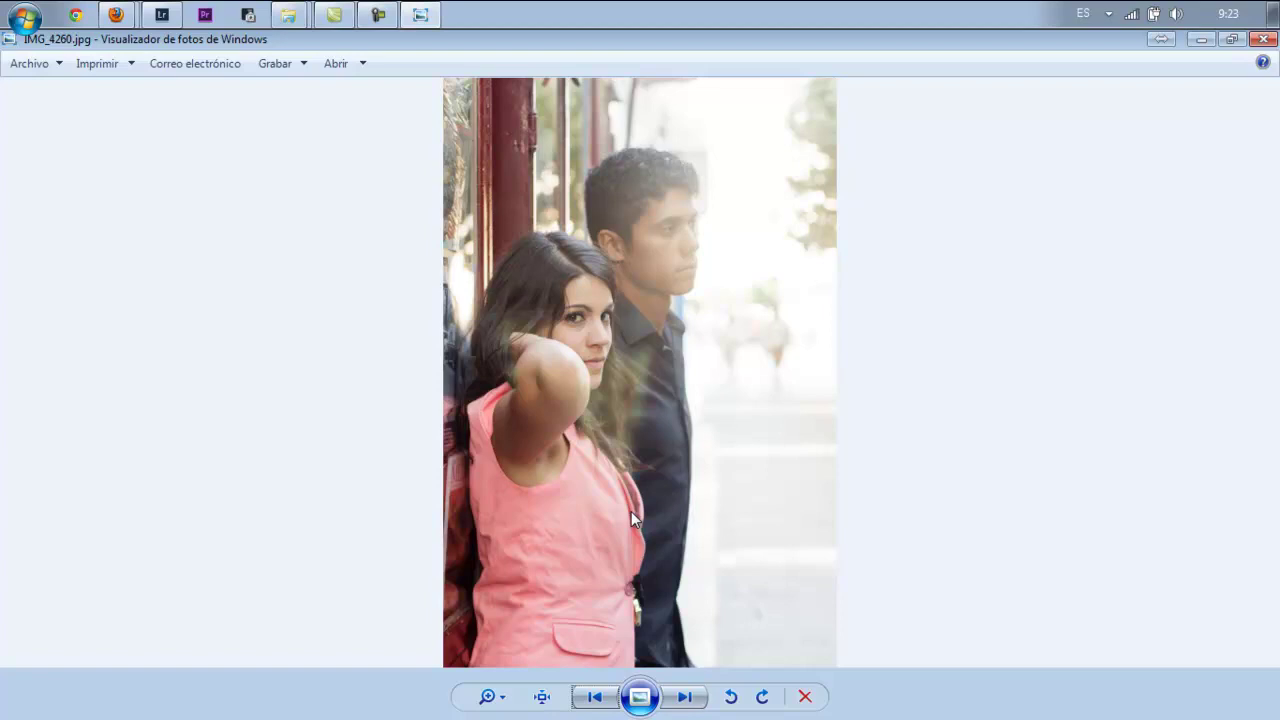
key(Right)
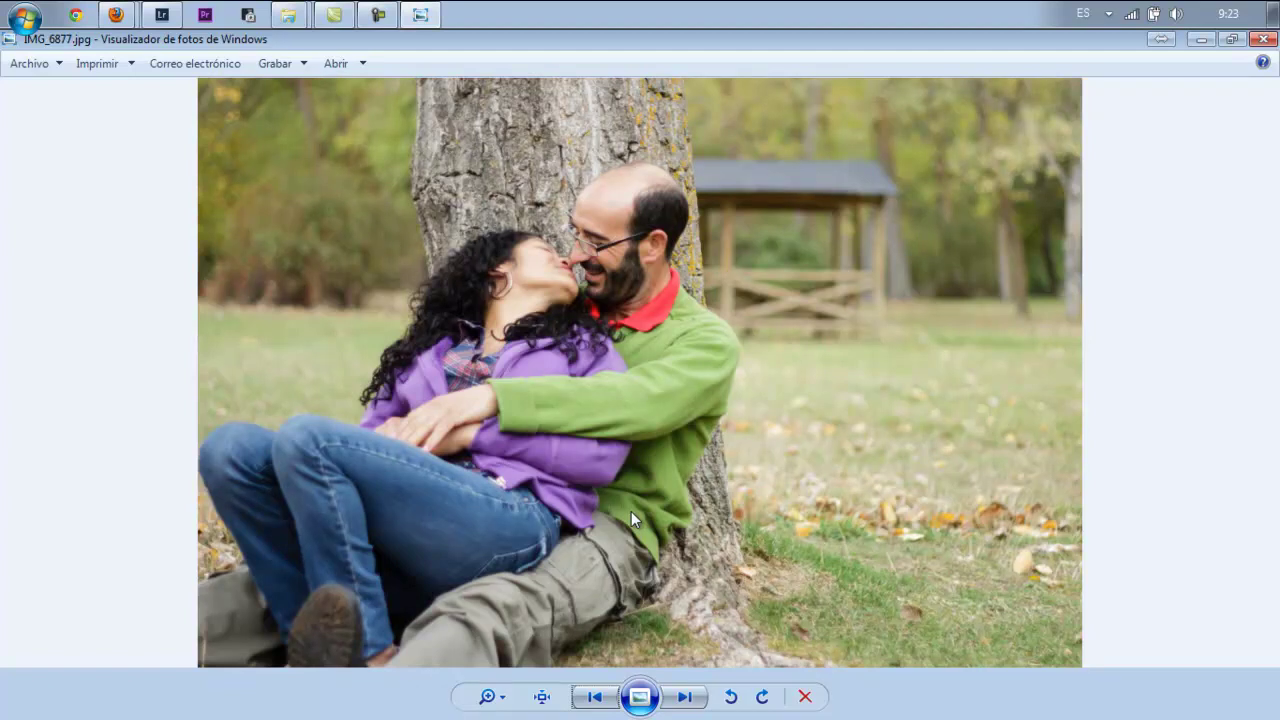
key(Right)
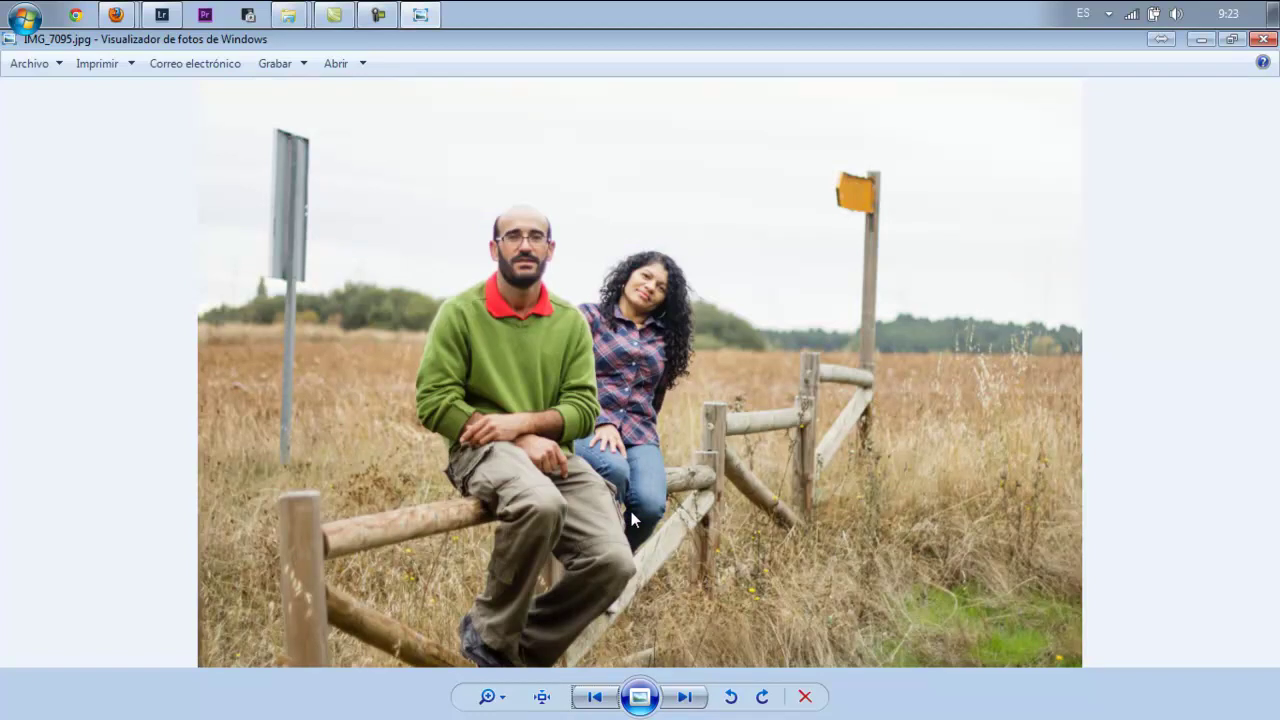
key(Right)
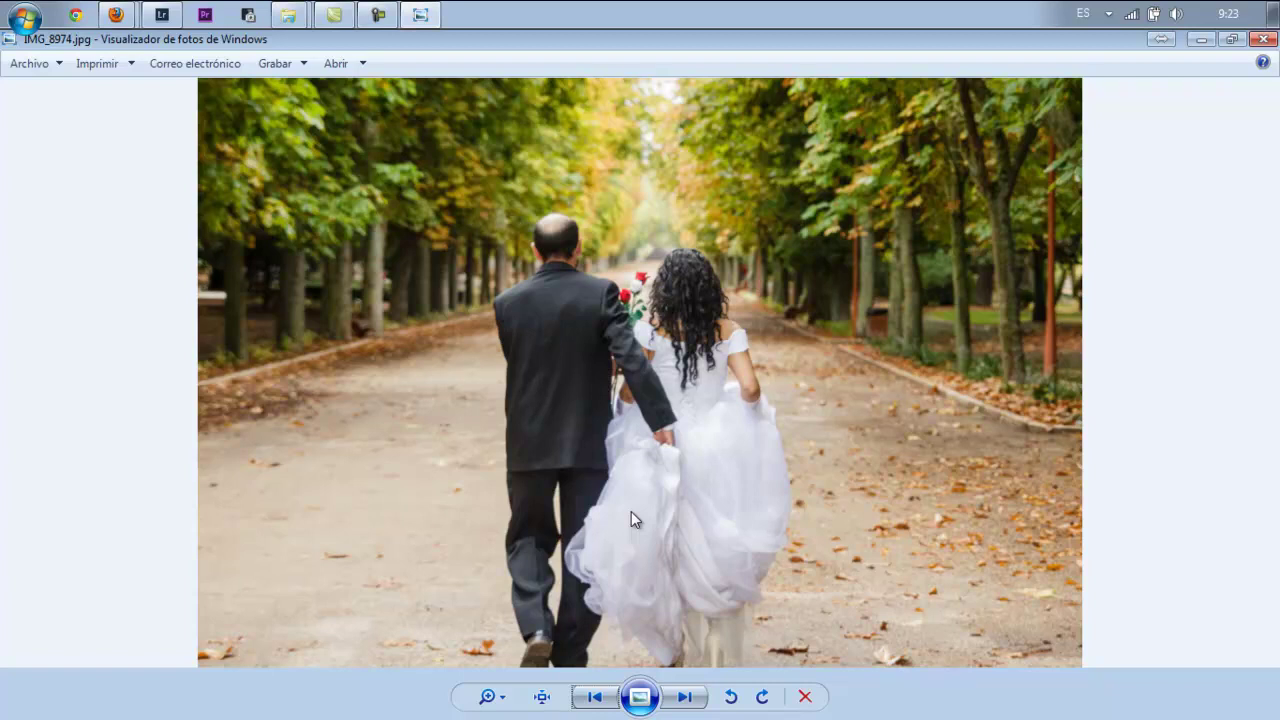
key(Right)
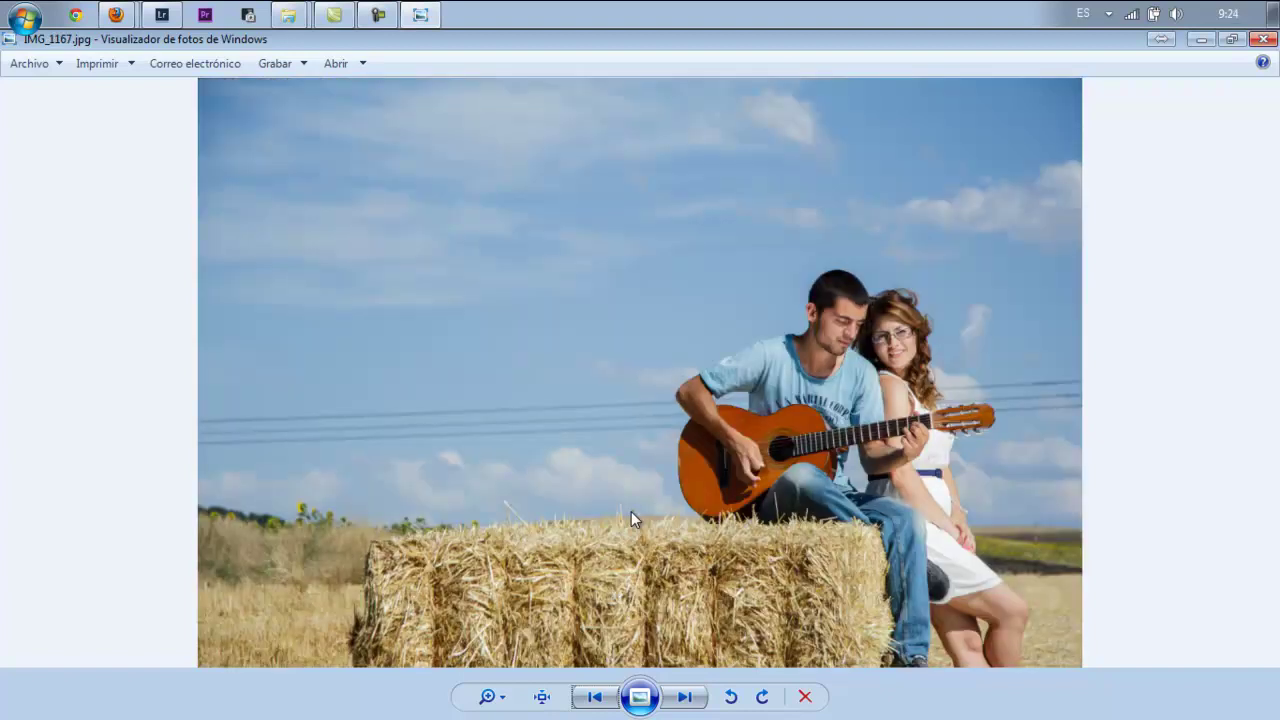
key(Escape)
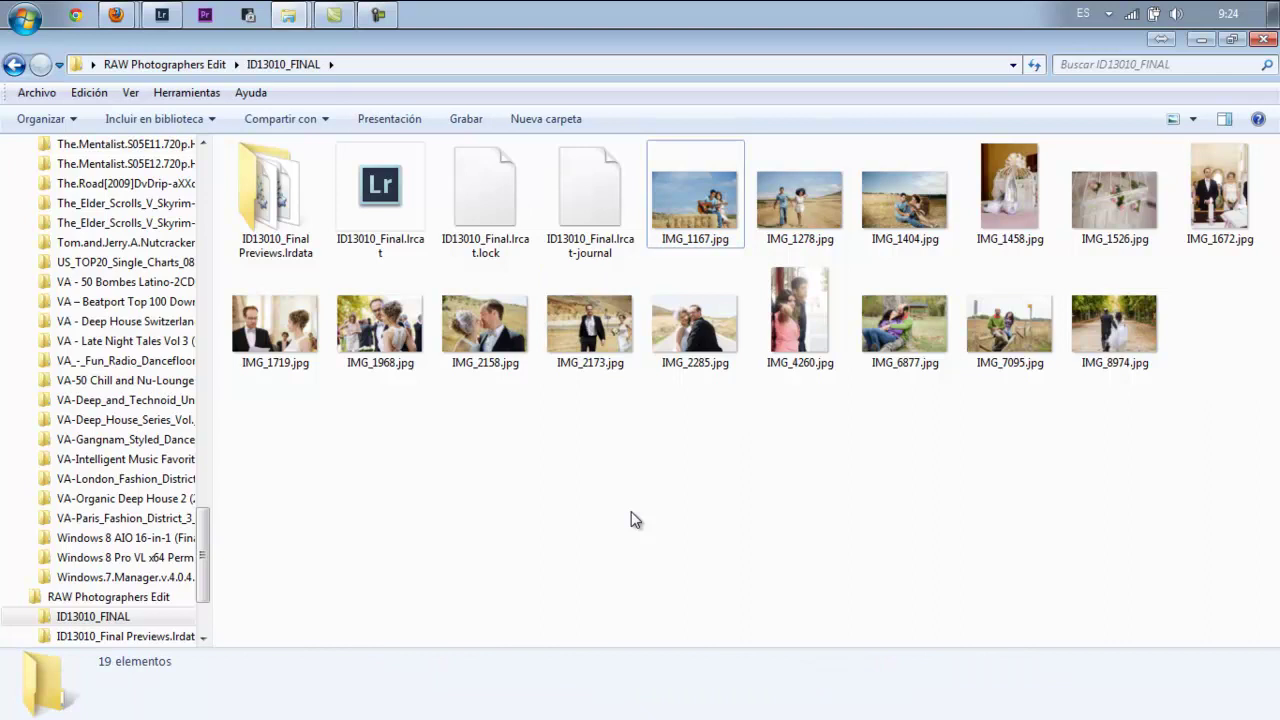
Switch to Lightroom, open the guitar photo in the Develop module, and compare it in the left/right split before/after view
key(alt+Tab)
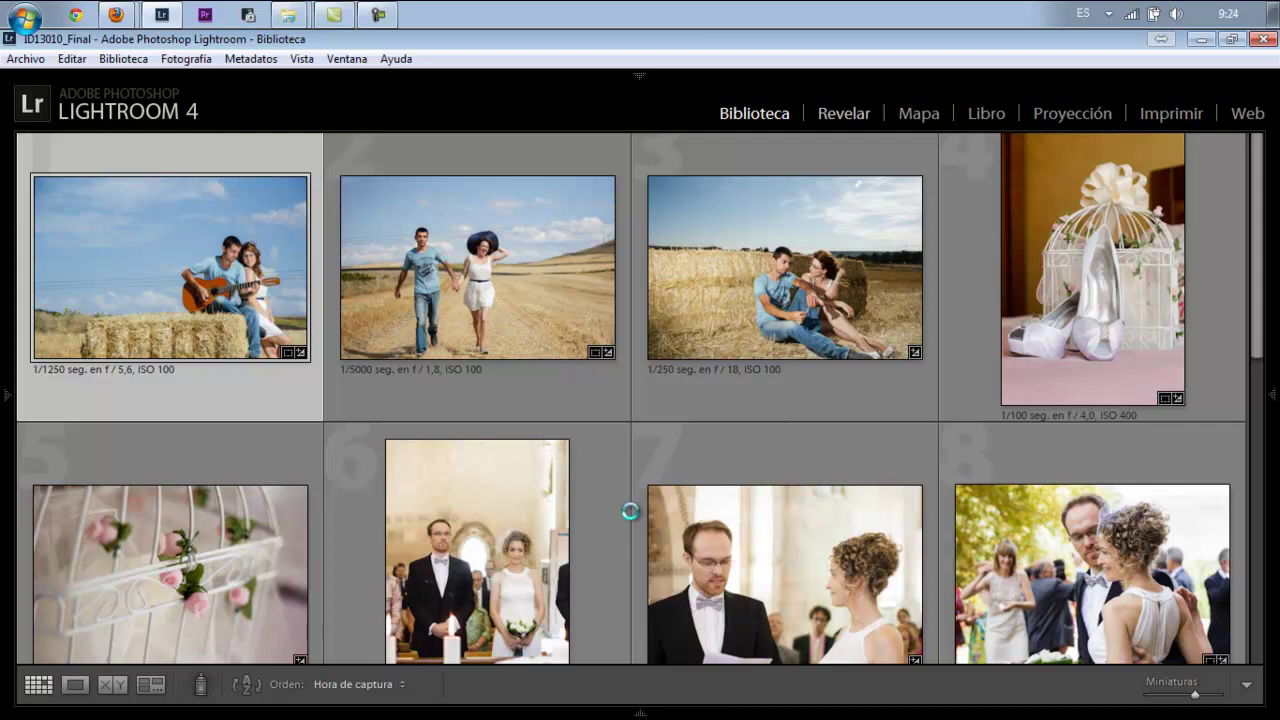
key(d)
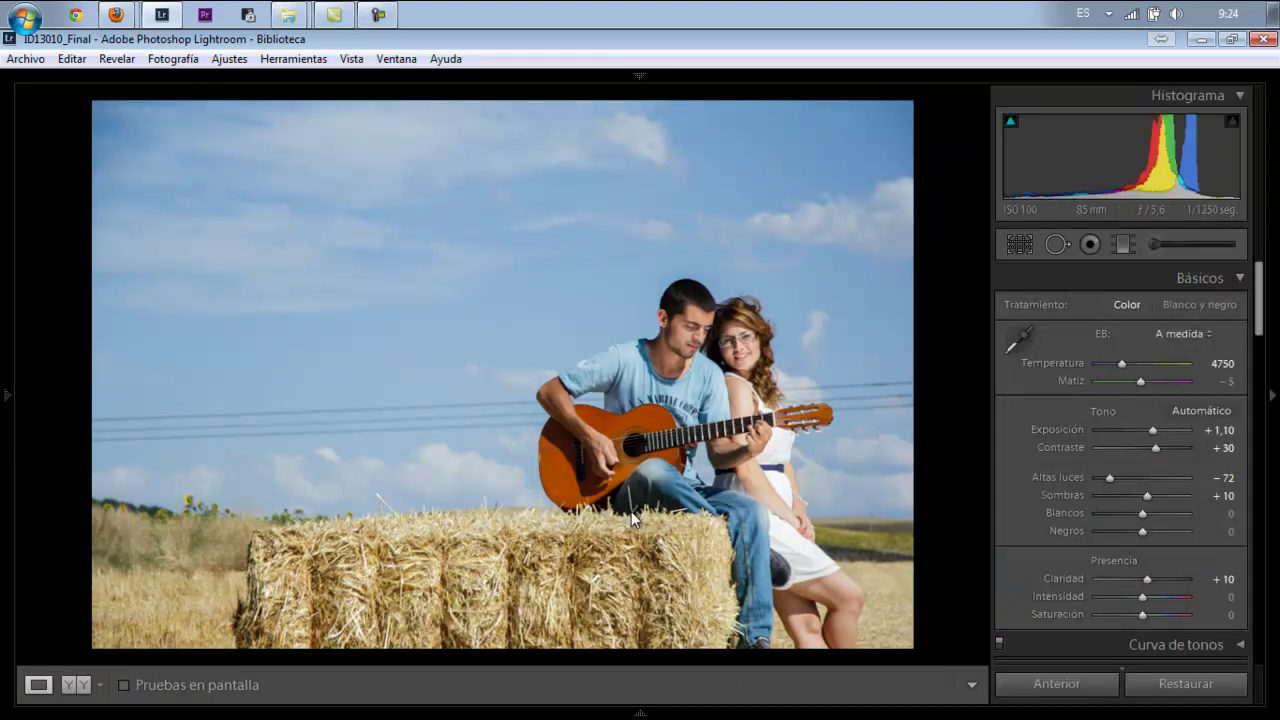
key(y)
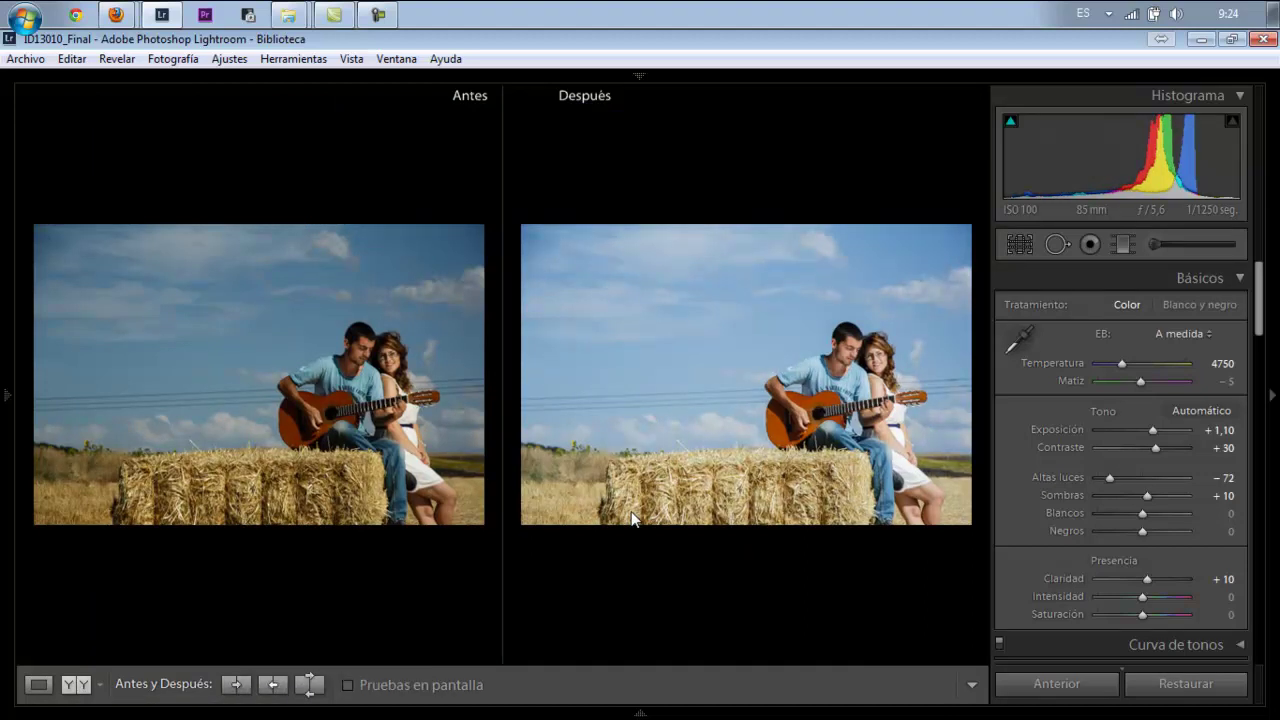
key(ctrl+alt+shift+Right)
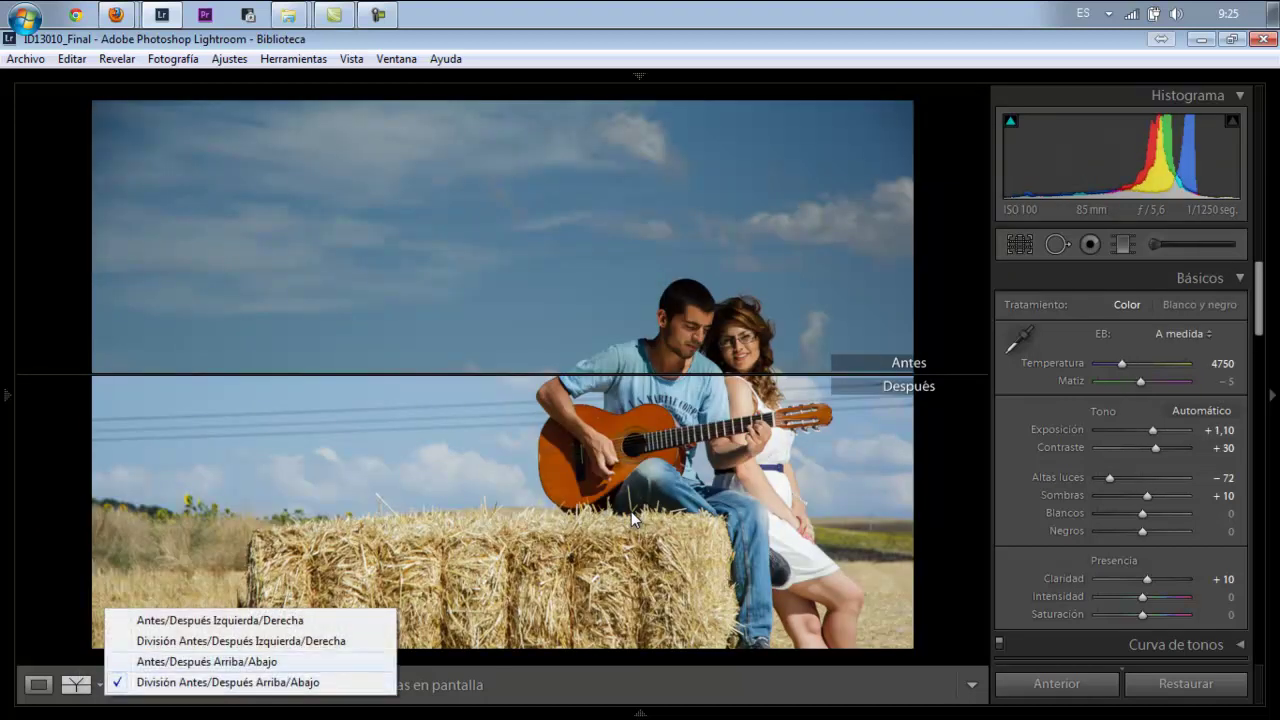
key(Up)
key(Return)
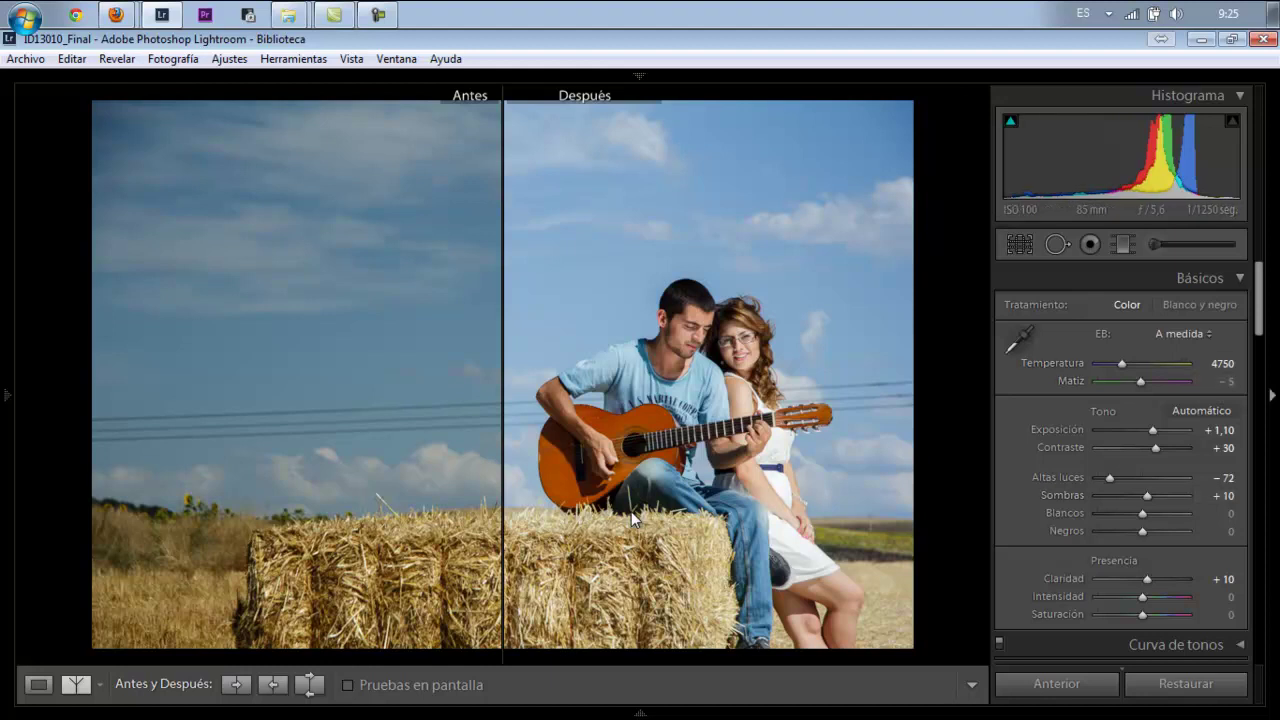
Try lowering the guitar photo's highlights (Altas luces) to −100, and undo the change
key(ctrl+4)
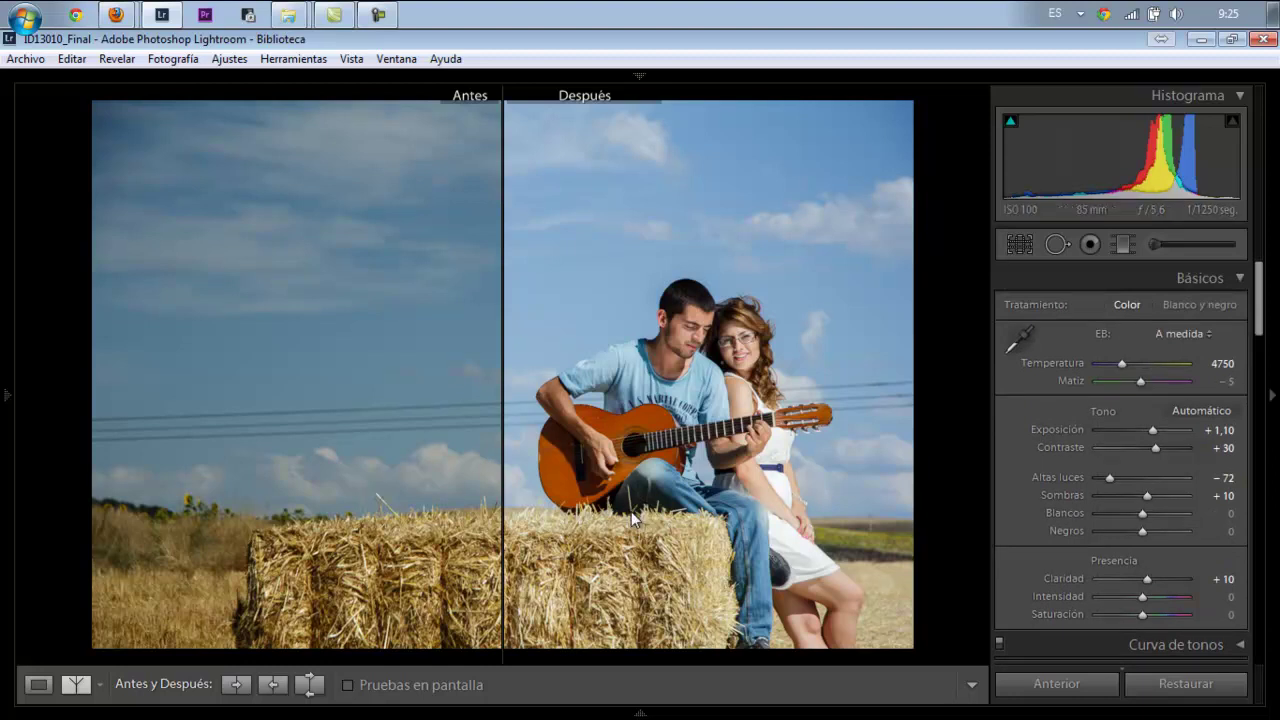
key(period)
key(period)
key(period)
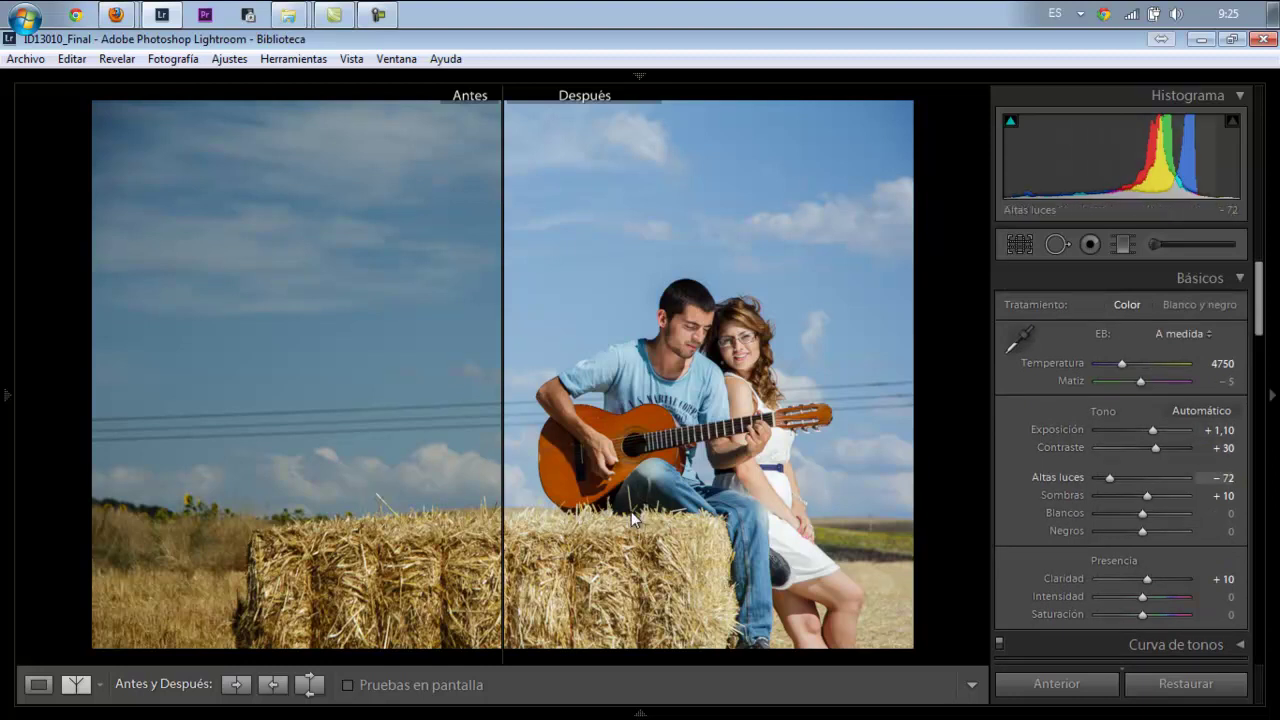
key(shift+minus)
key(shift+minus)
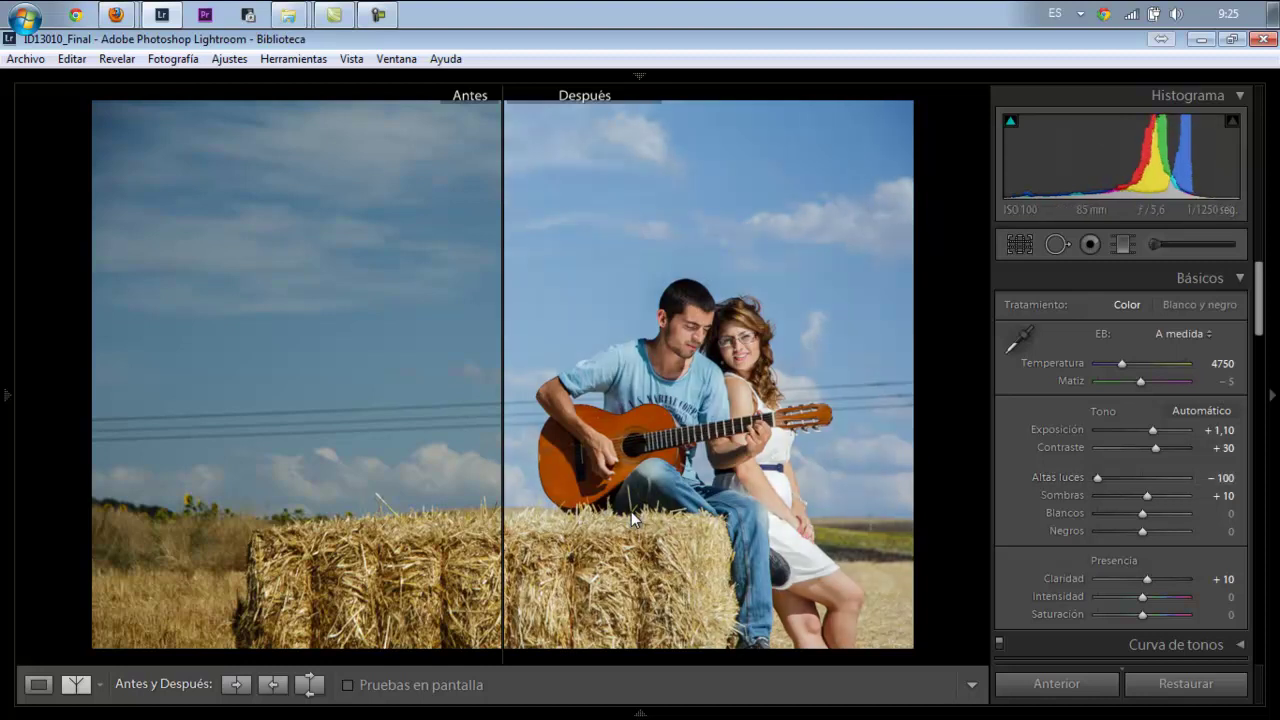
key(ctrl+z)
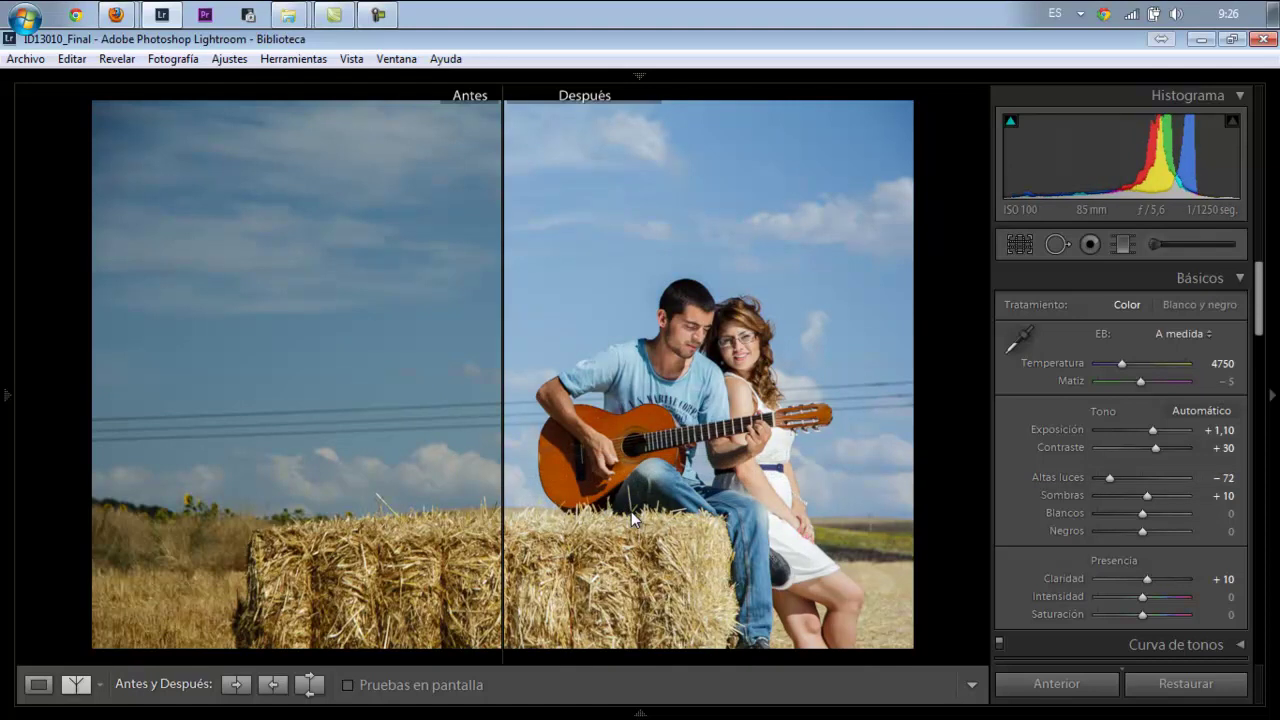
Compare before and after on the following three photos, up to the wedding shoes with the birdcage
key(Right)
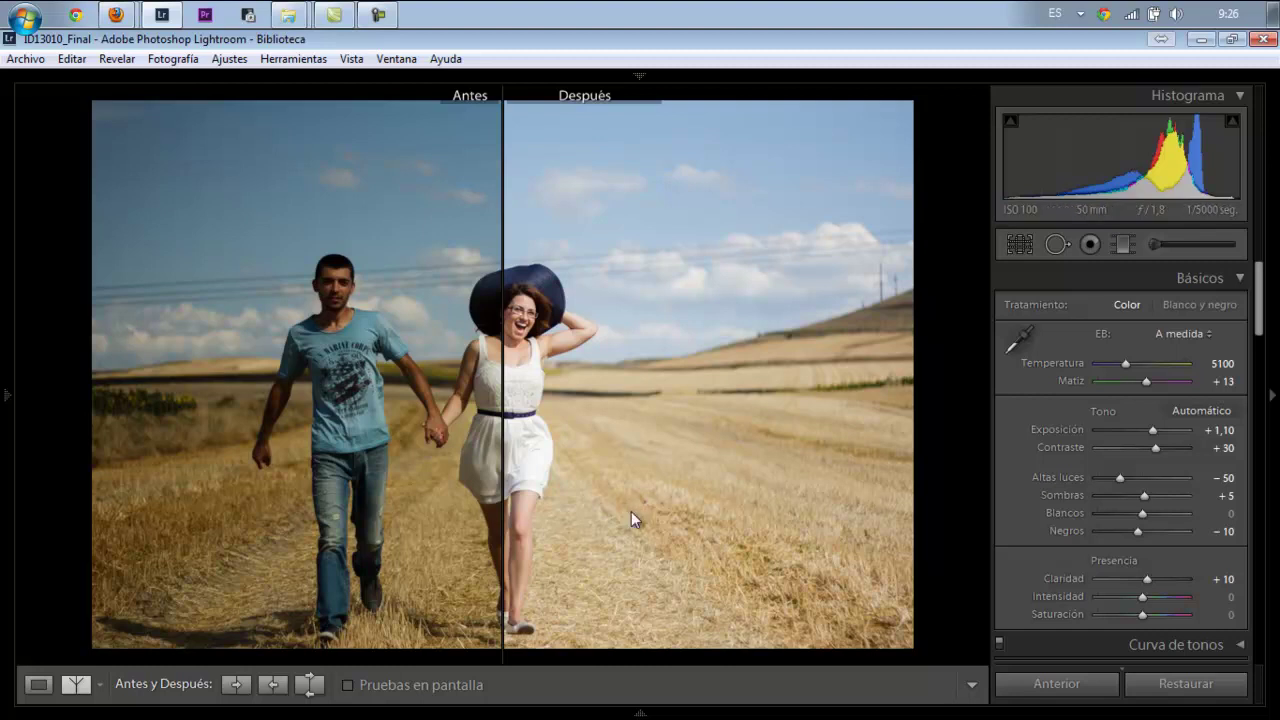
key(Right)
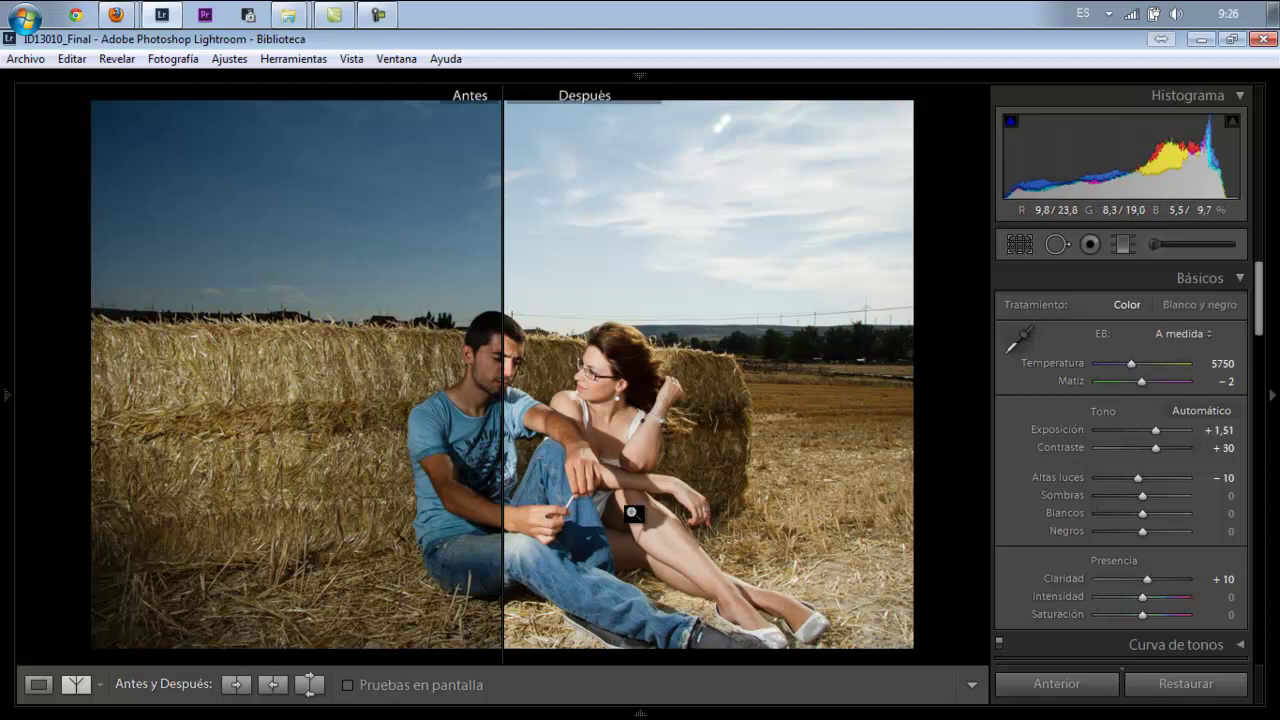
key(Right)
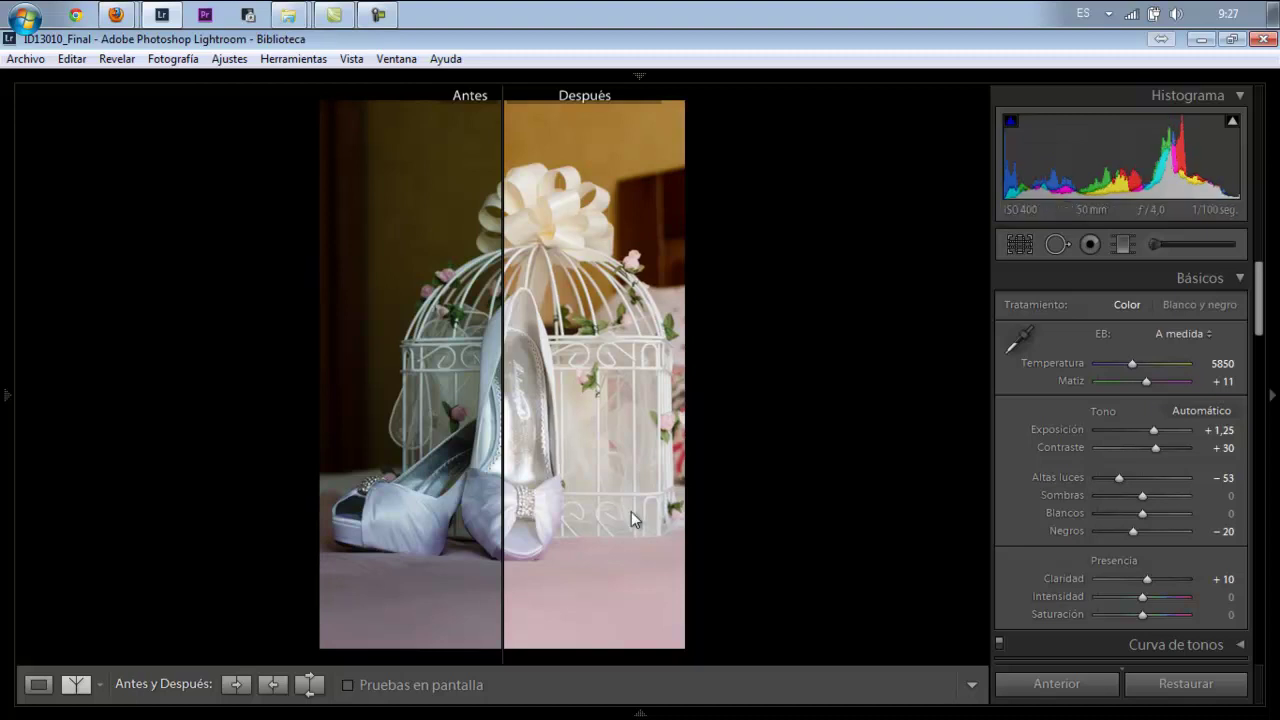
Zoom in on the shoe's jewelled bow, check the photo's split toning and basic settings, zoom back out, and show the next photo
click(630, 518)
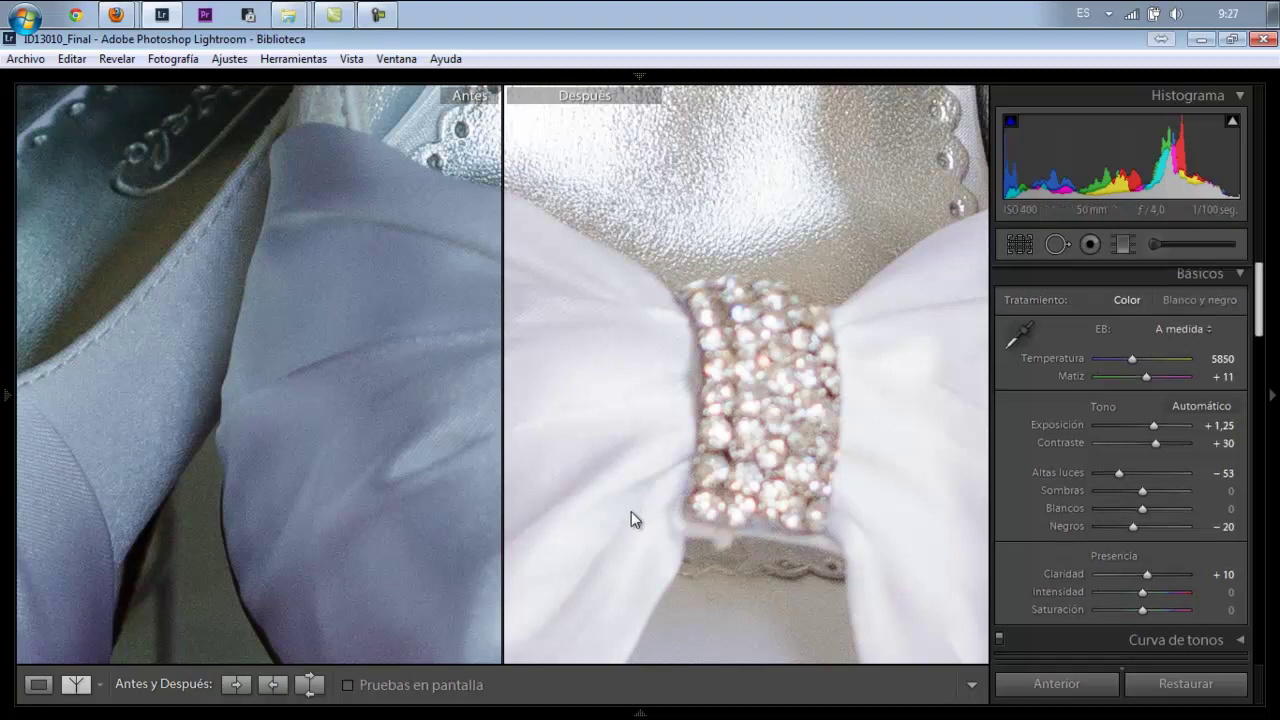
key(ctrl+3)
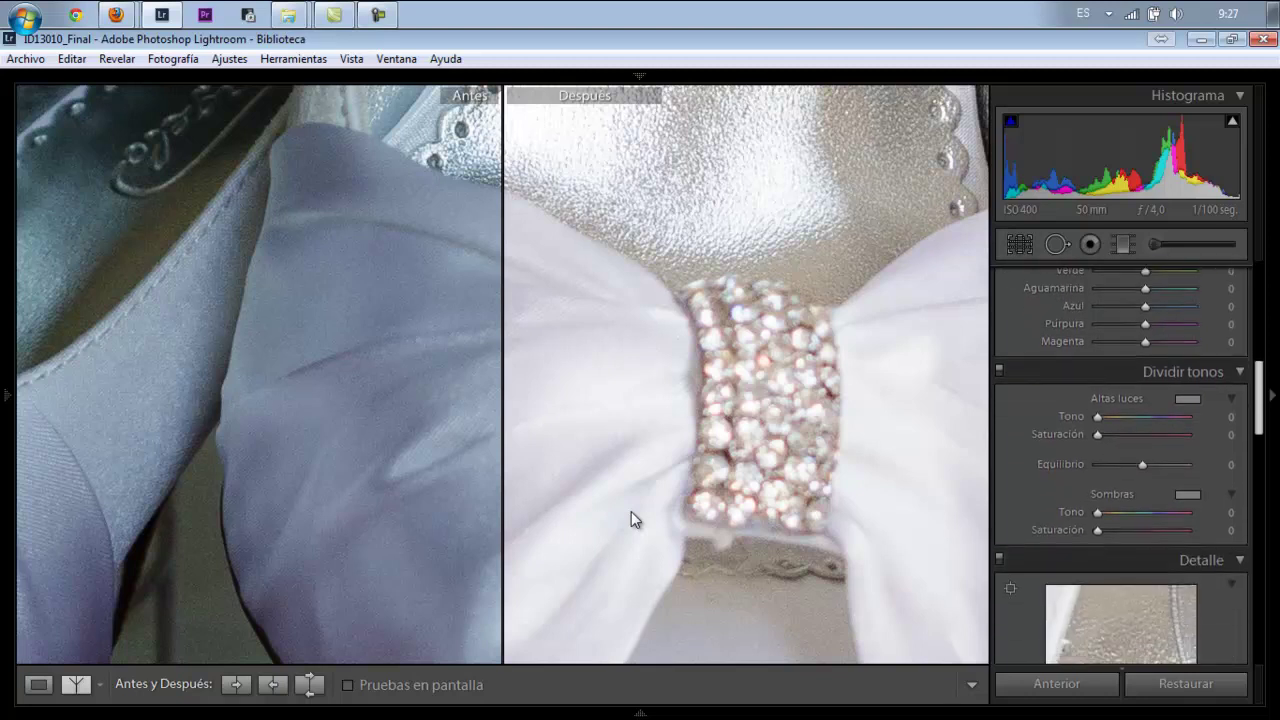
key(ctrl+1)
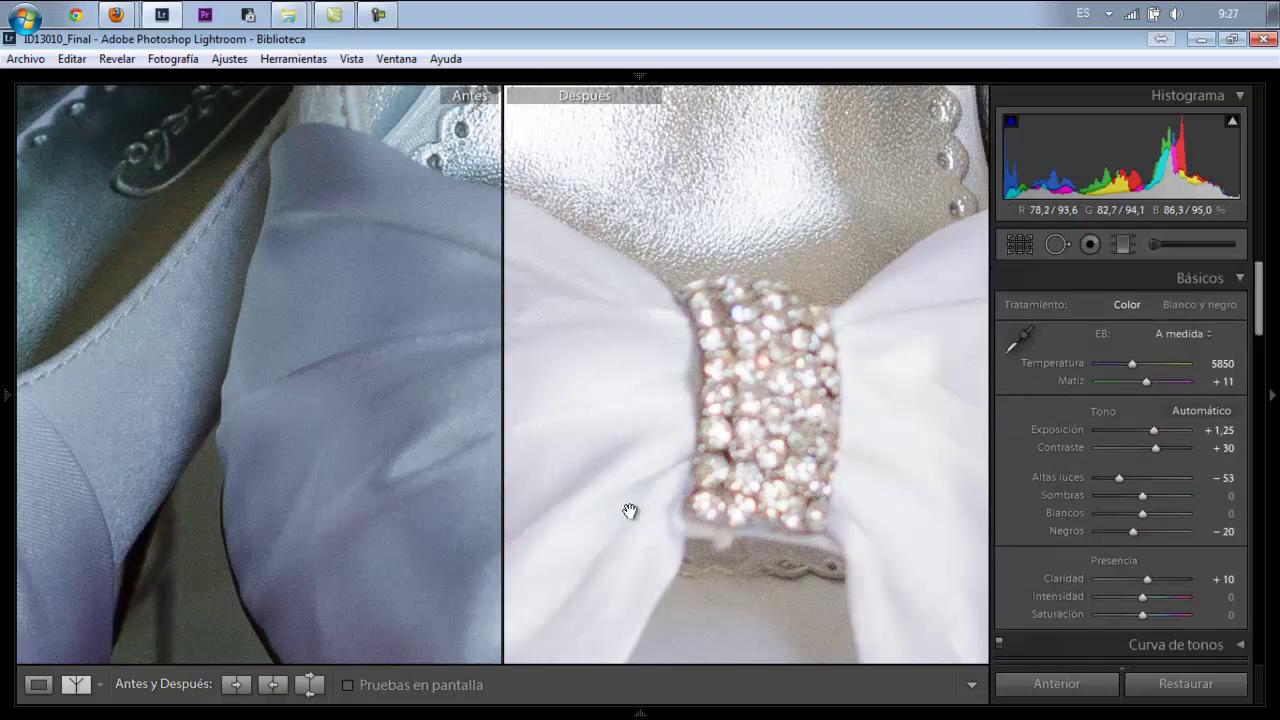
click(633, 515)
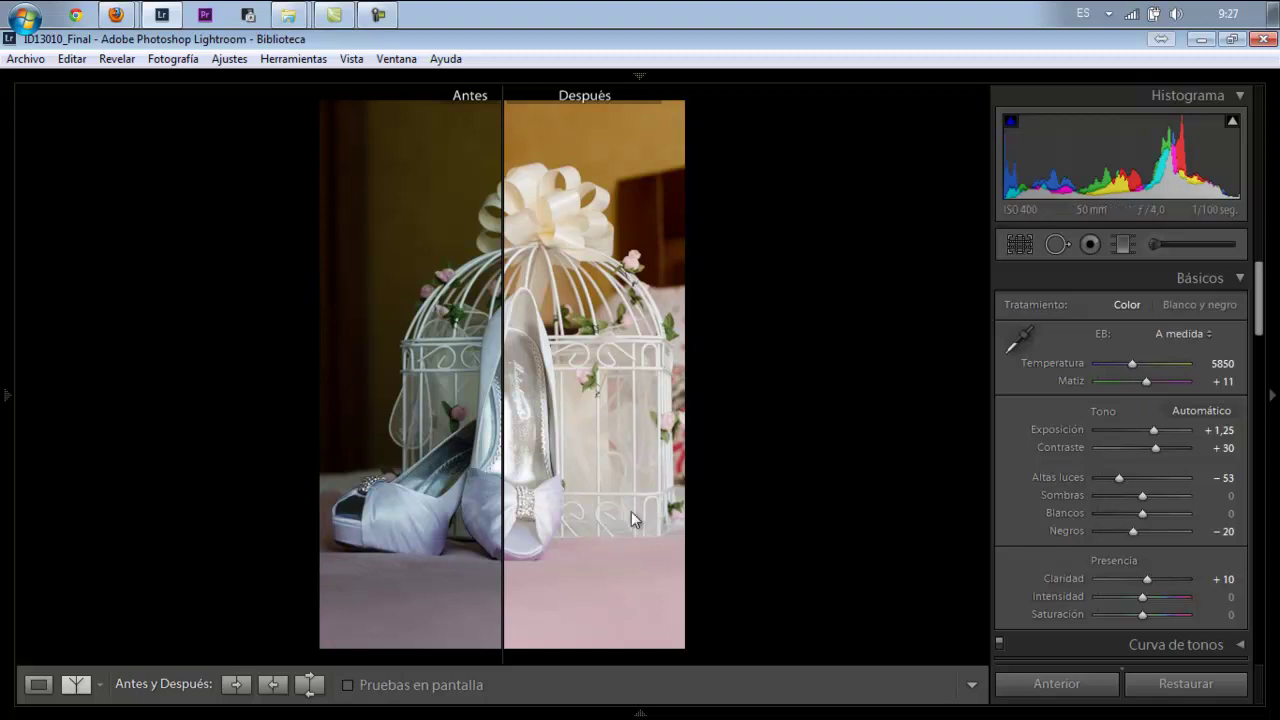
key(Right)
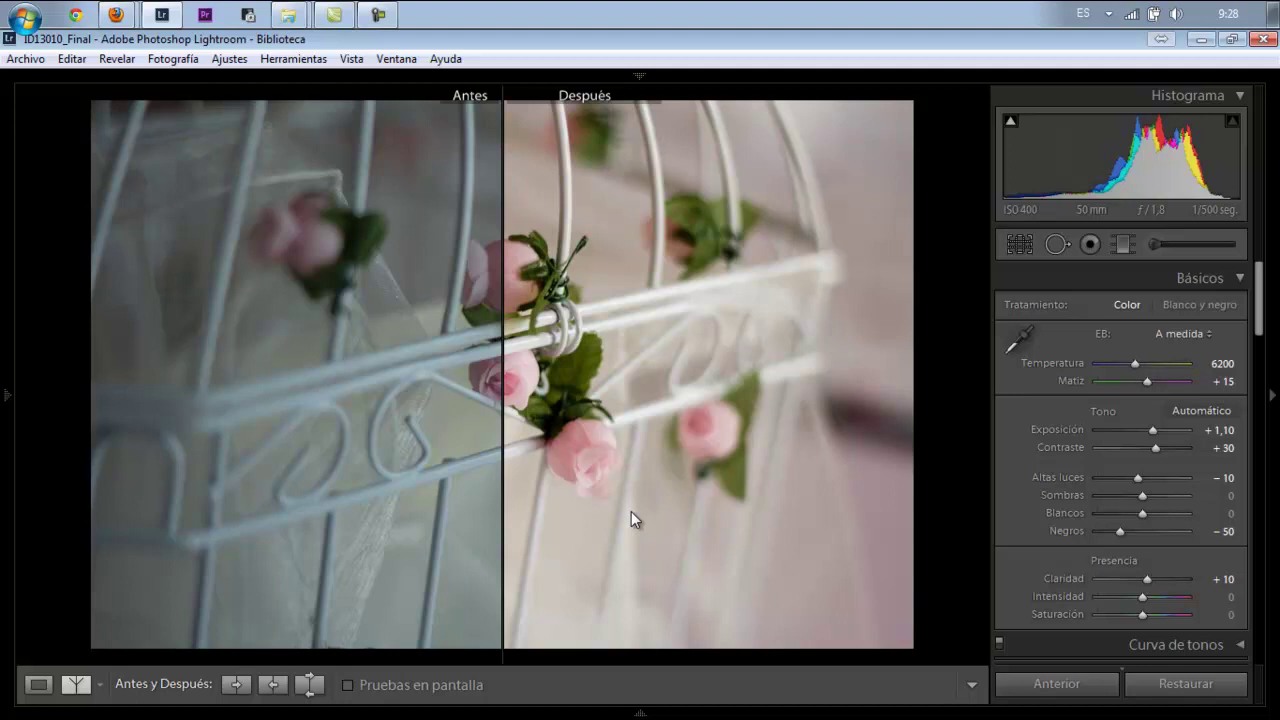
Compare before and after on the church candle photo, zooming in and out, and on the following two photos up to the outdoor embrace
key(Right)
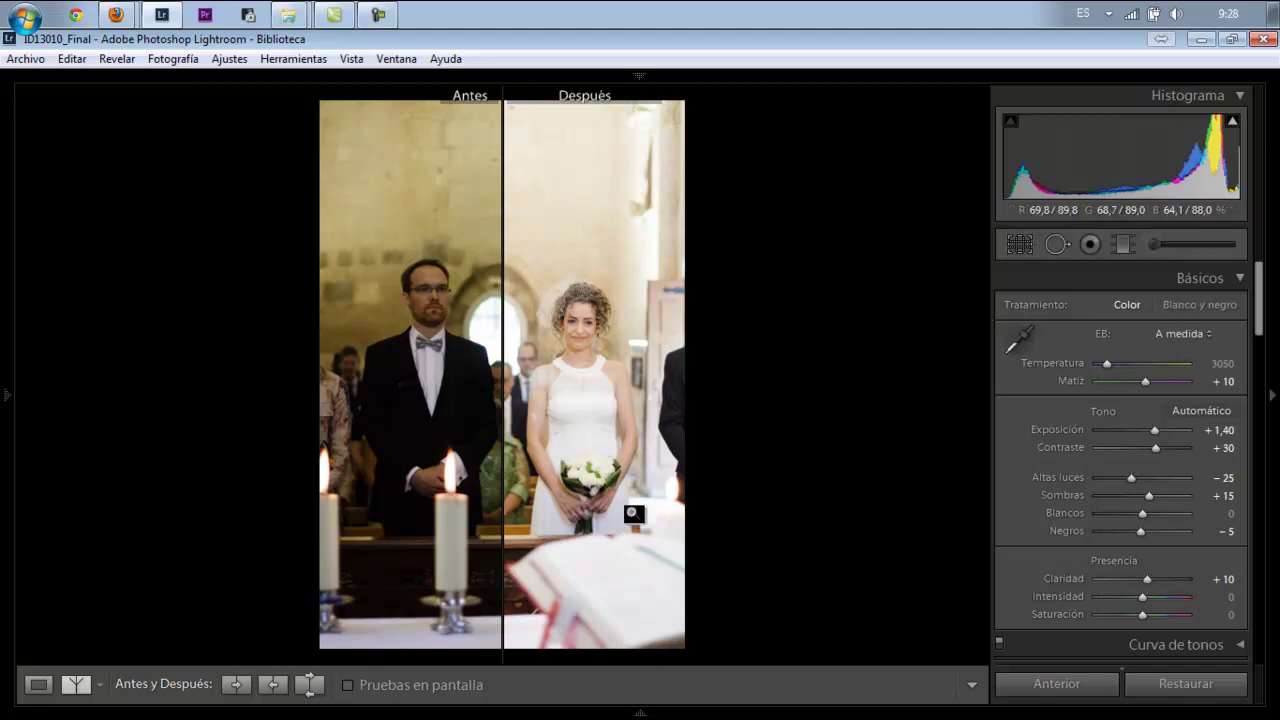
click(634, 513)
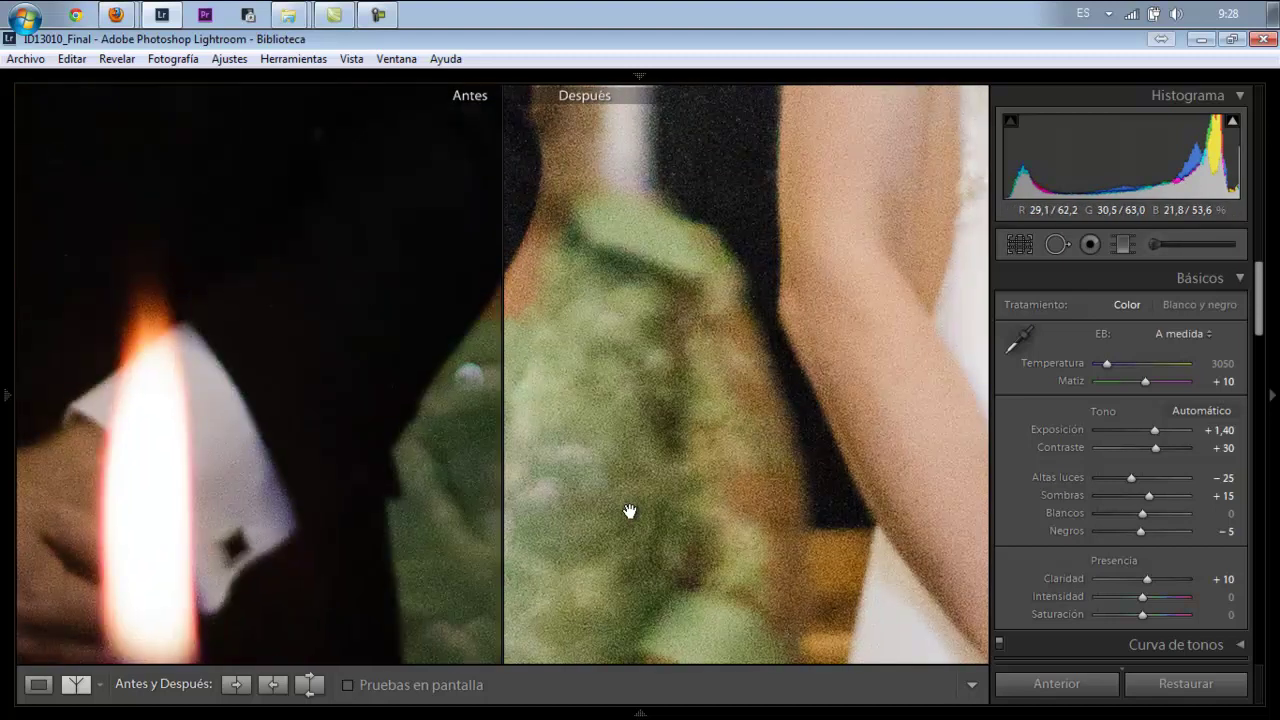
click(630, 512)
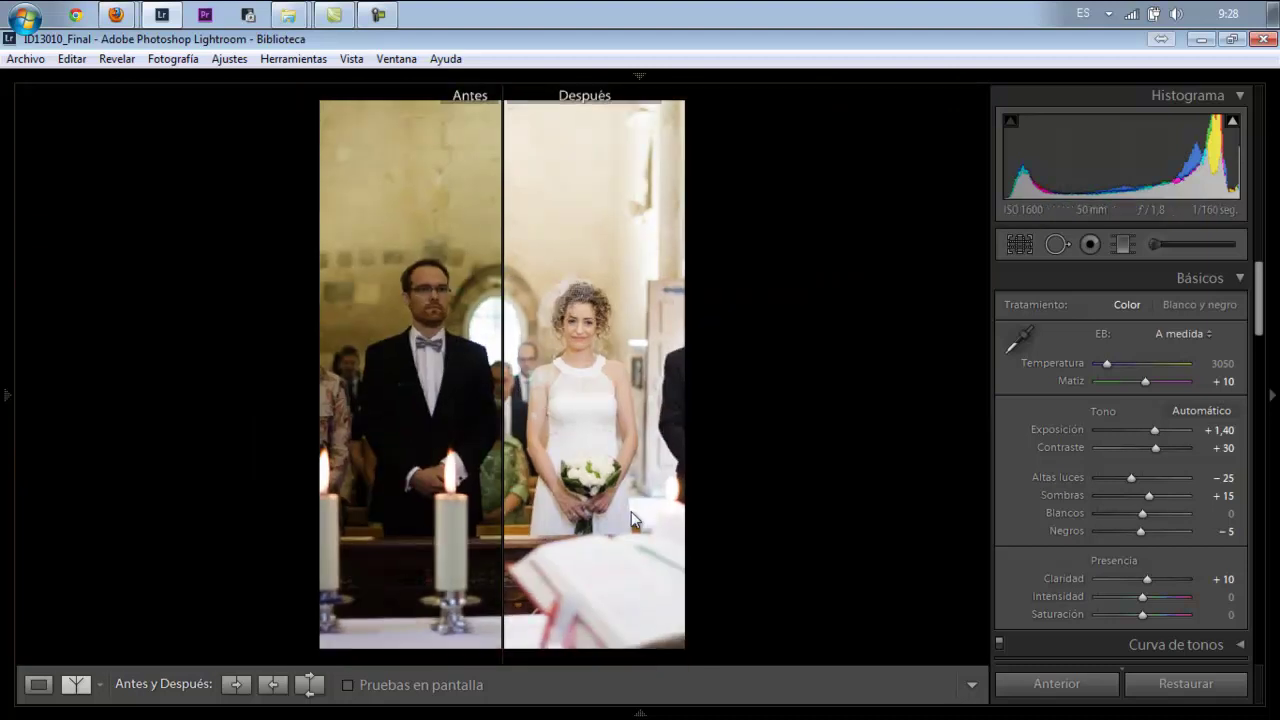
key(Right)
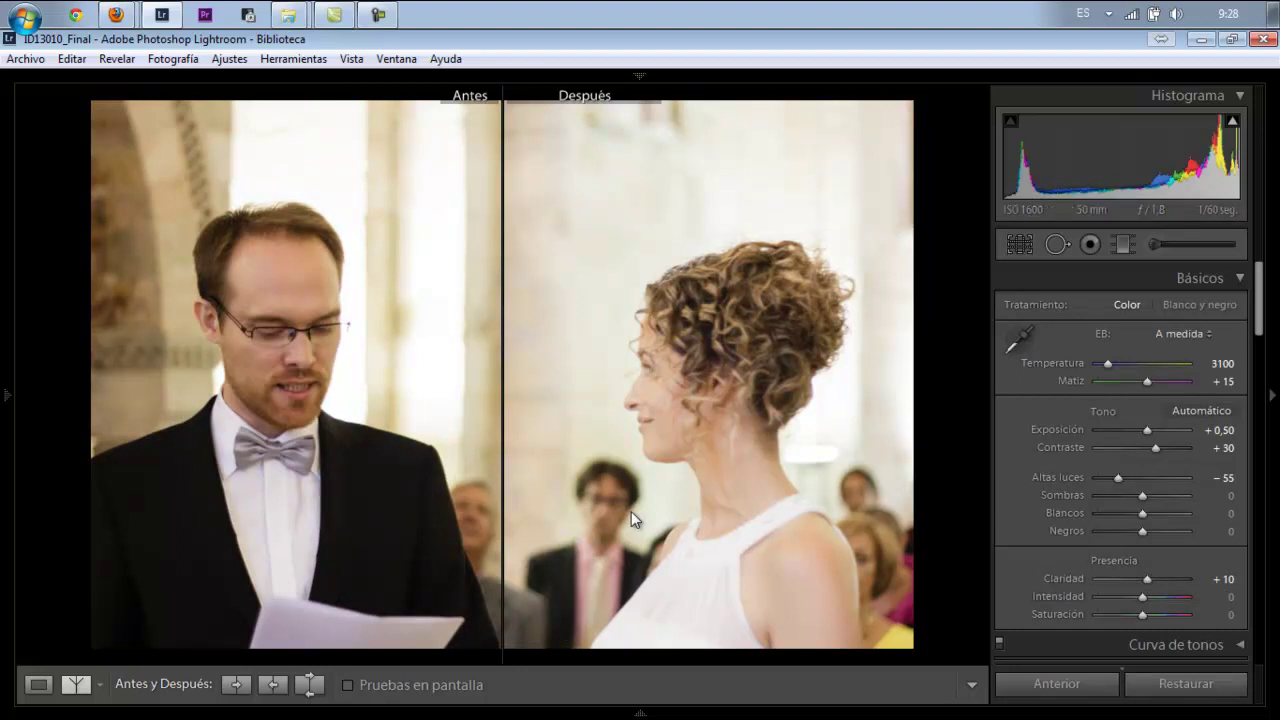
key(Right)
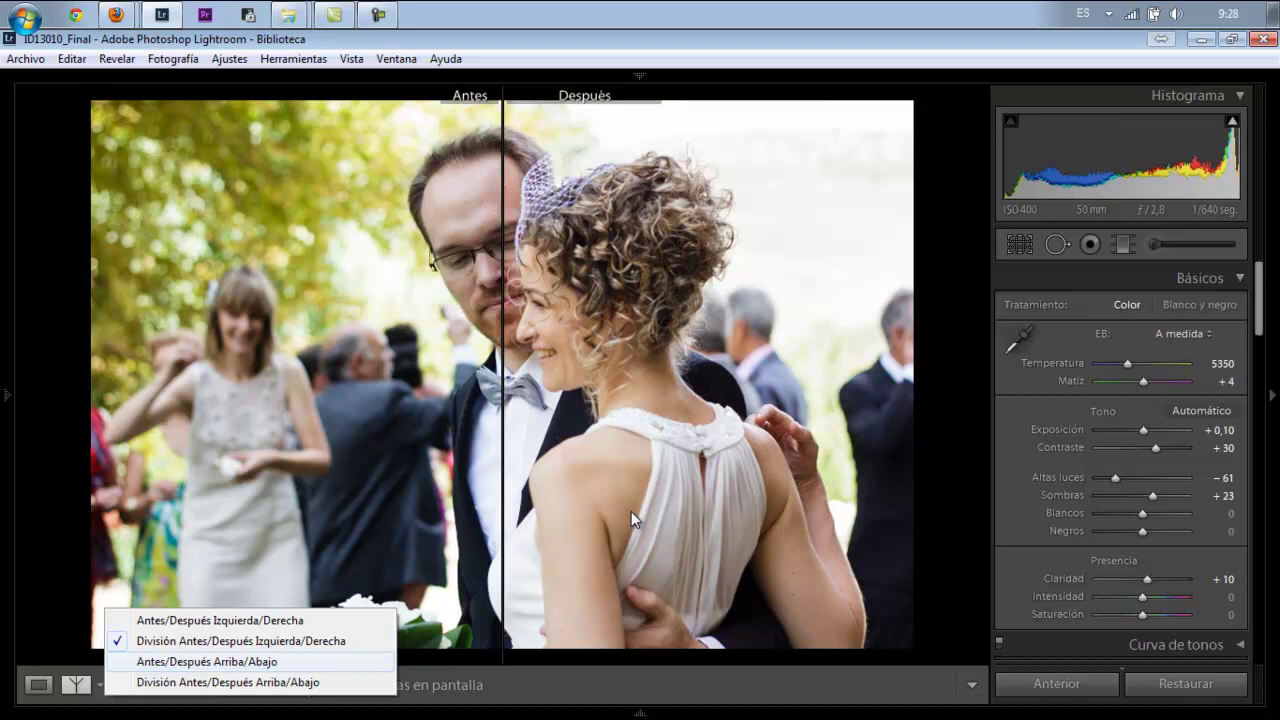
Compare the embrace photo in the top/bottom and split top/bottom before/after layouts, and return to the left/right split layout
key(Return)
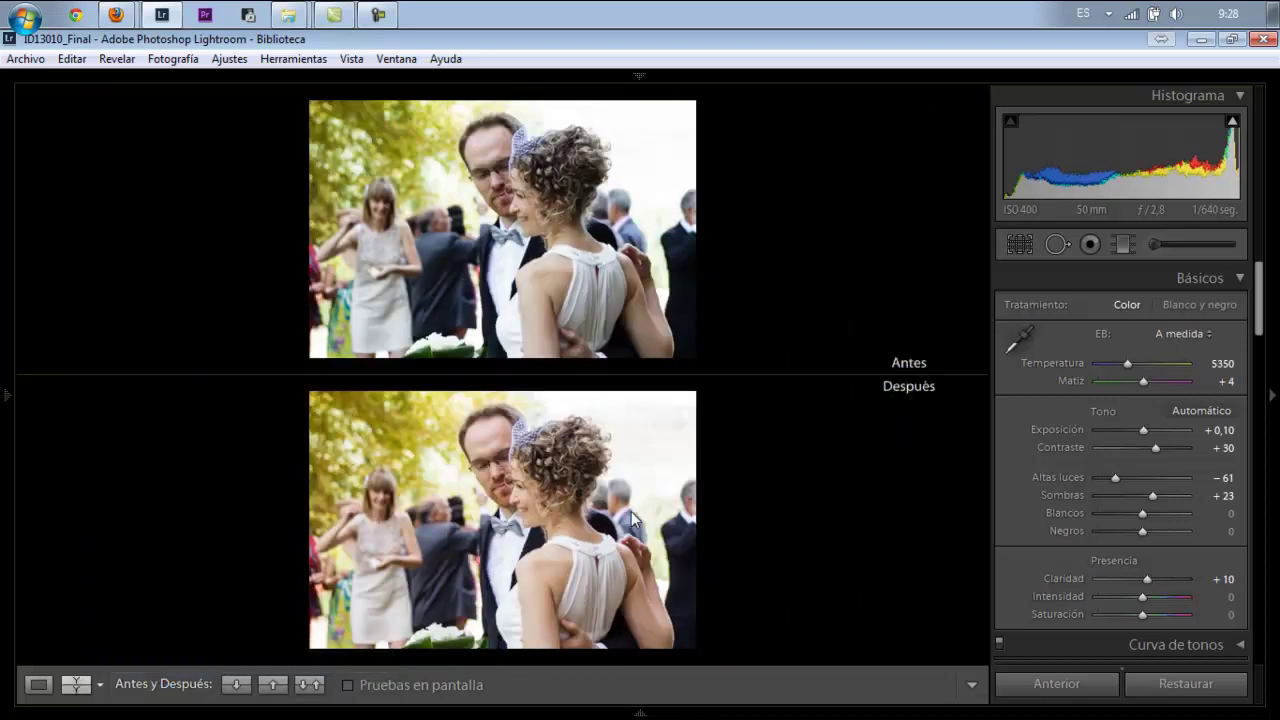
key(Down)
key(Return)
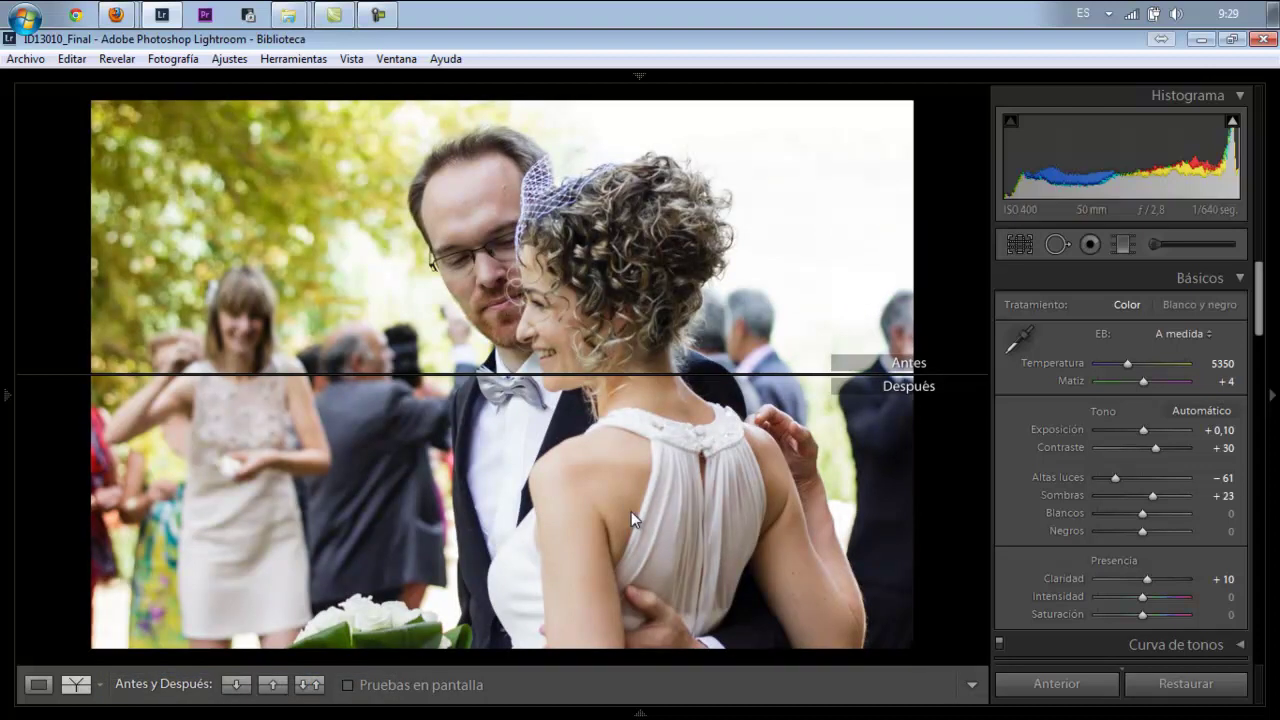
key(y)
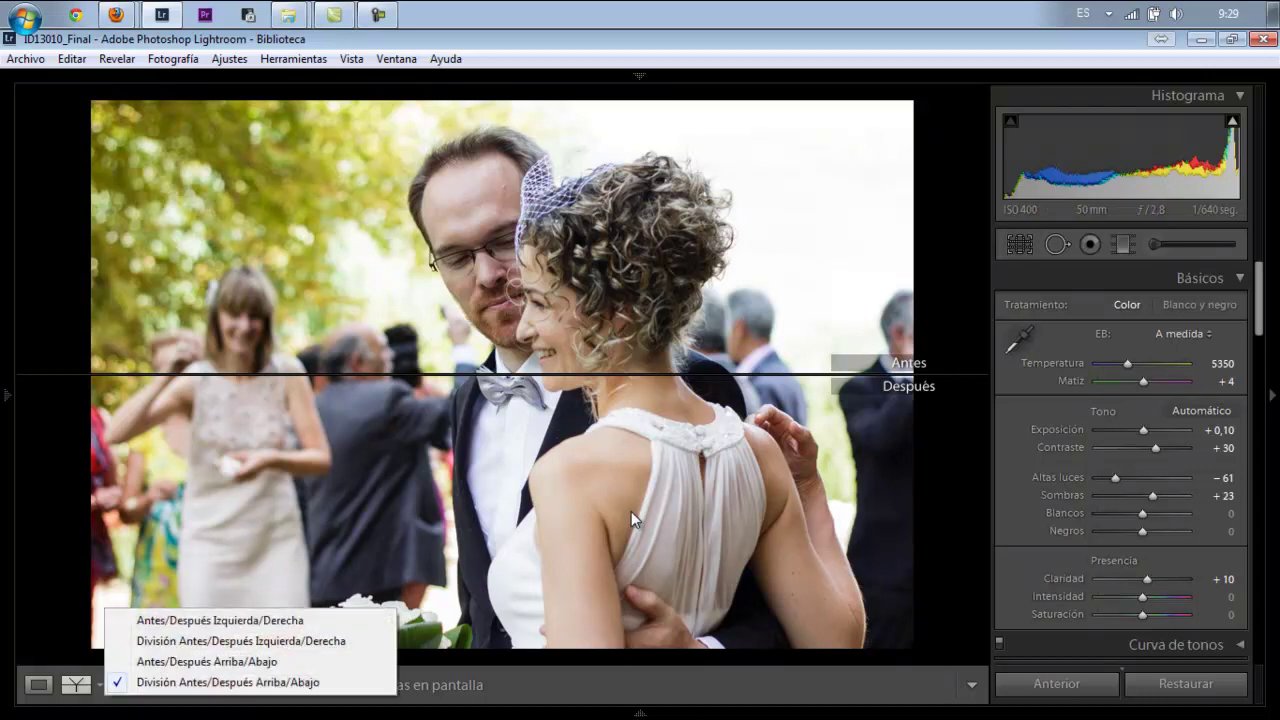
key(Up)
key(Up)
key(Down)
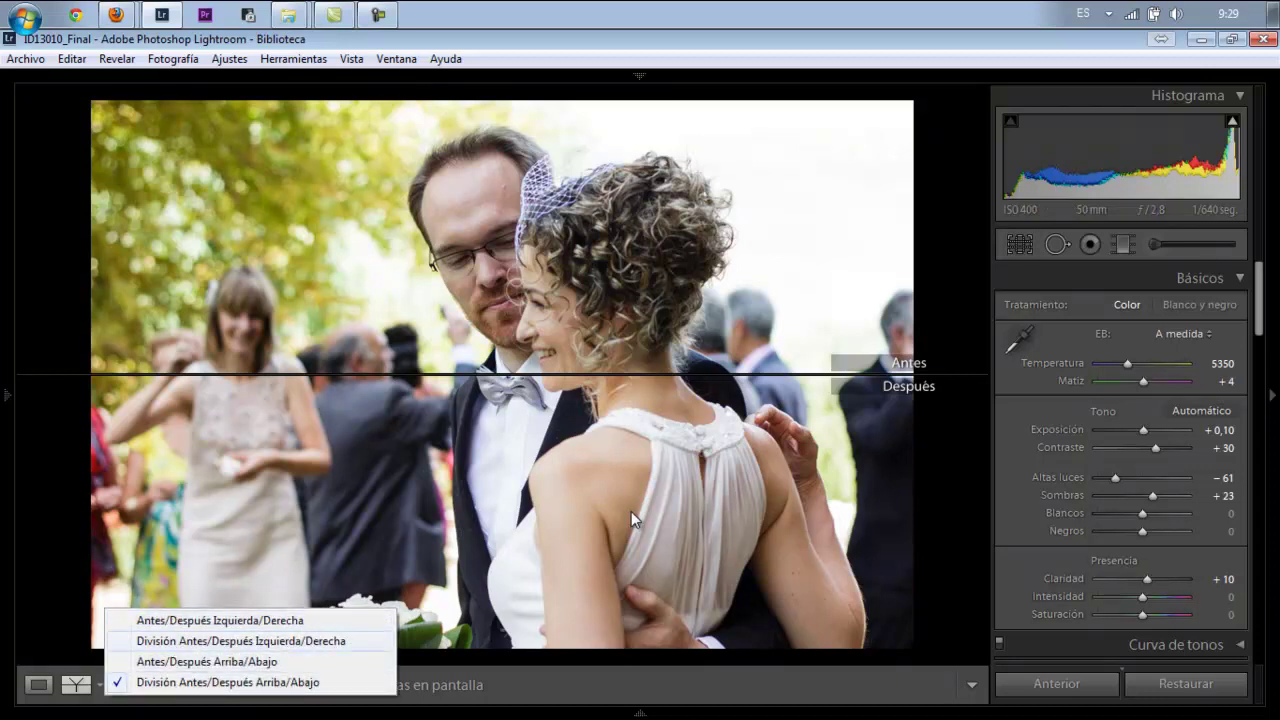
key(Return)
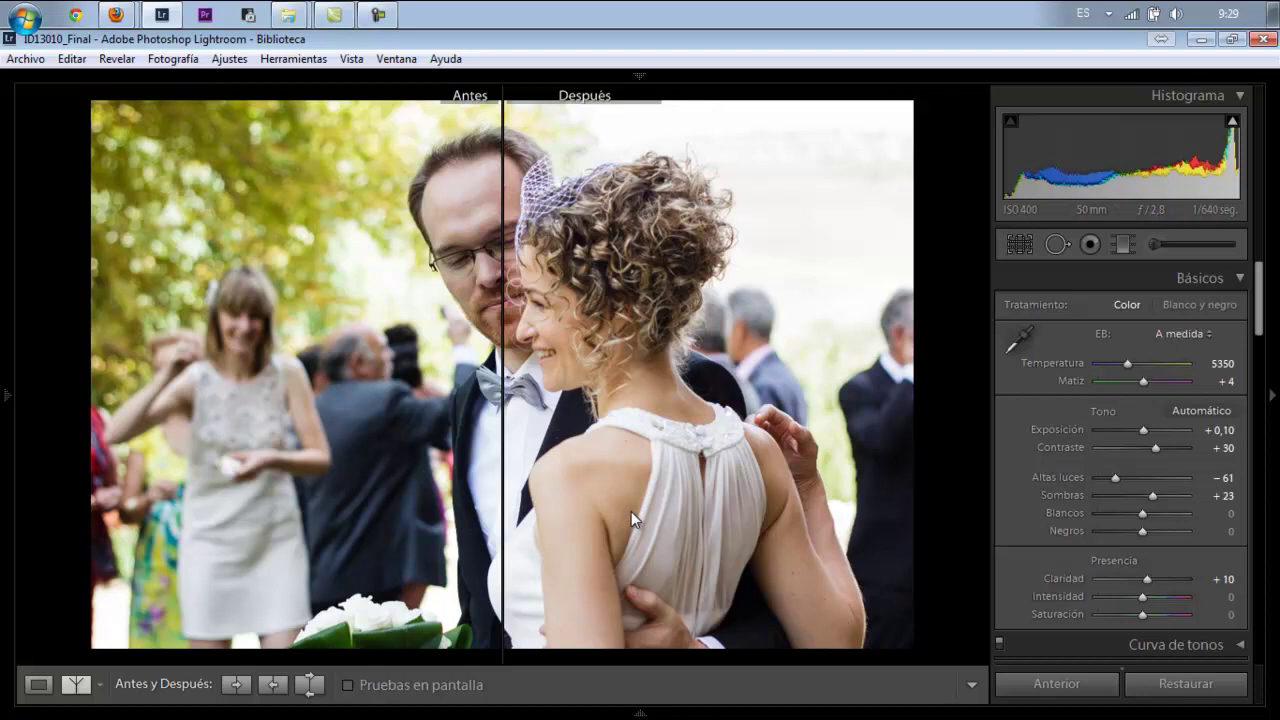
Zoom in on the groom's face in the embrace photo, zoom back out, and show the following photo
key(Right)
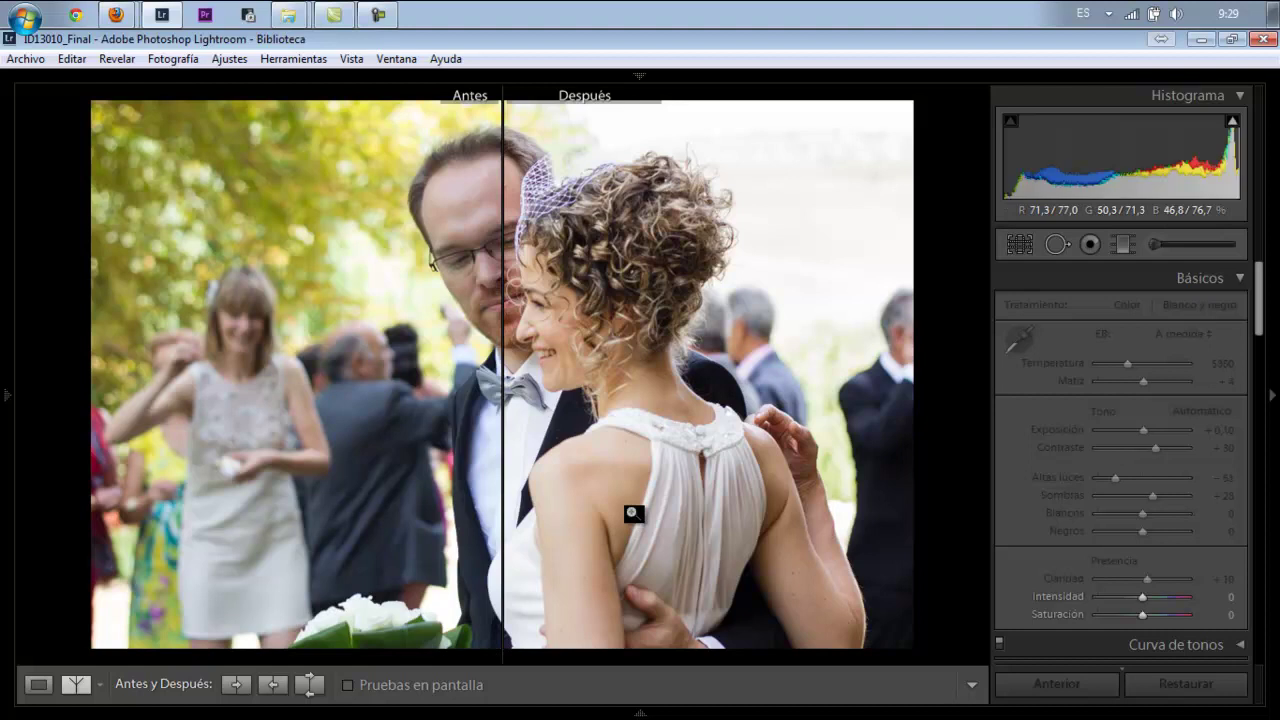
click(629, 511)
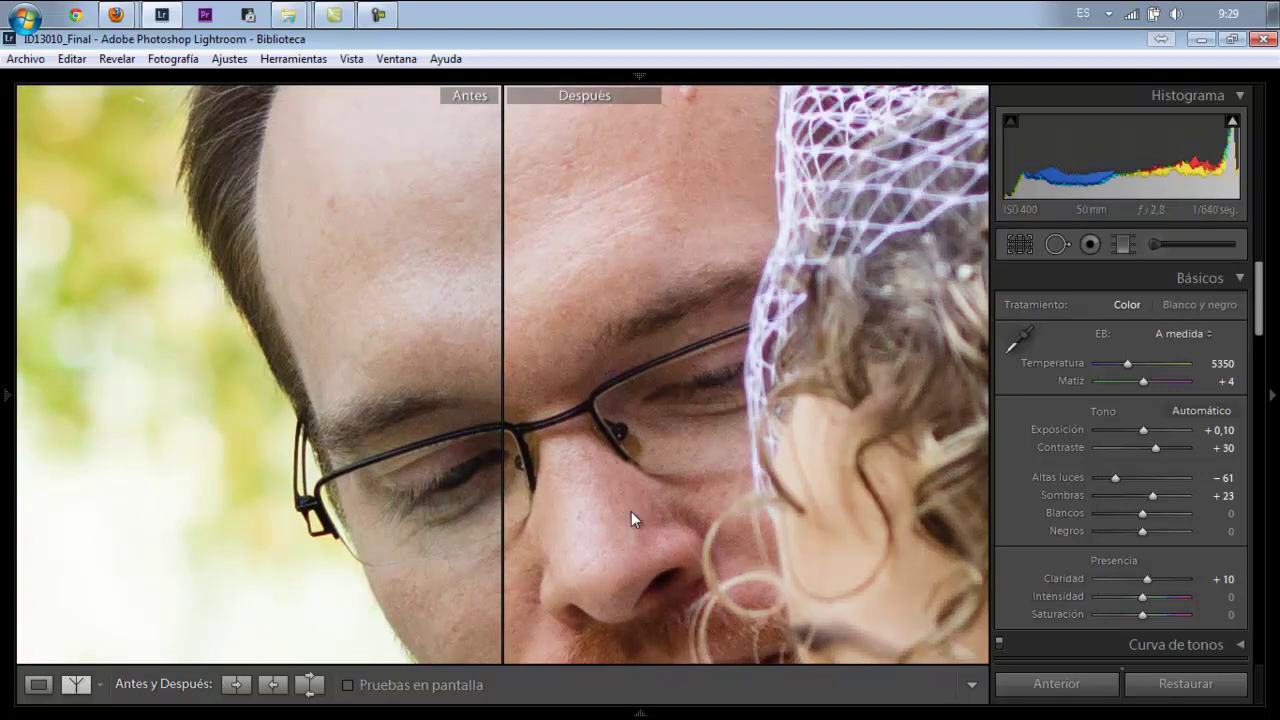
click(630, 512)
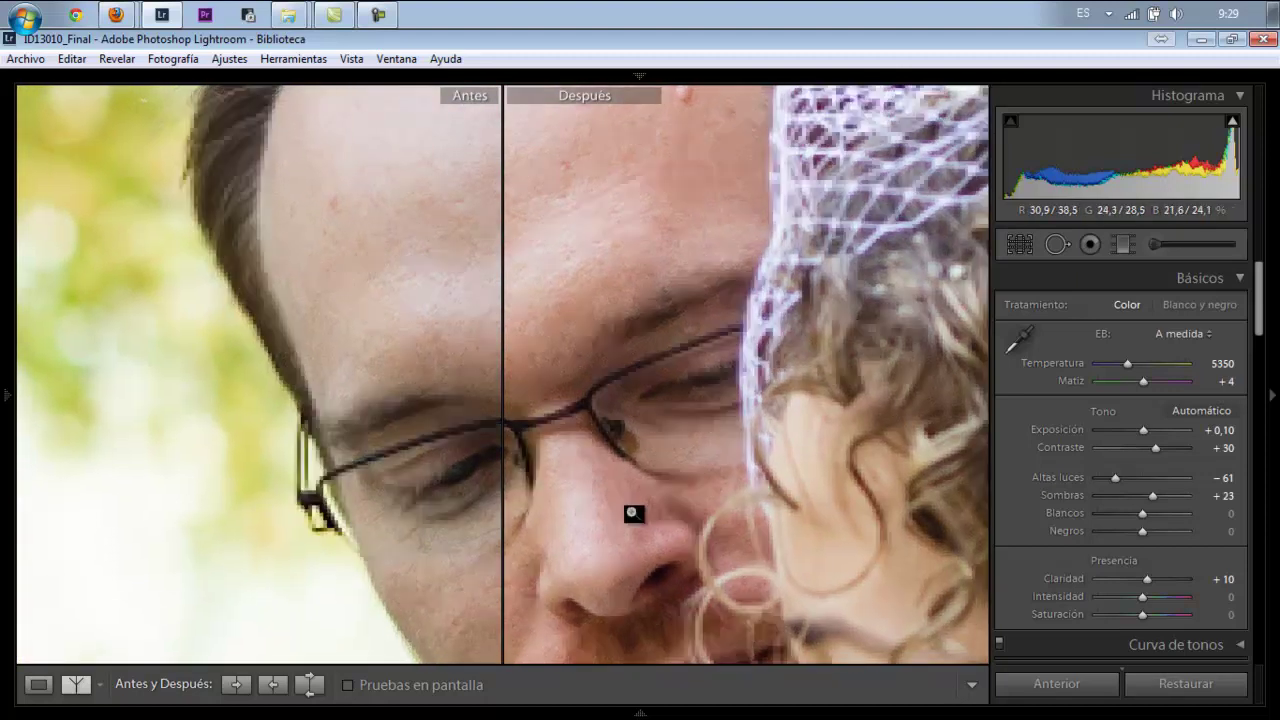
key(Right)
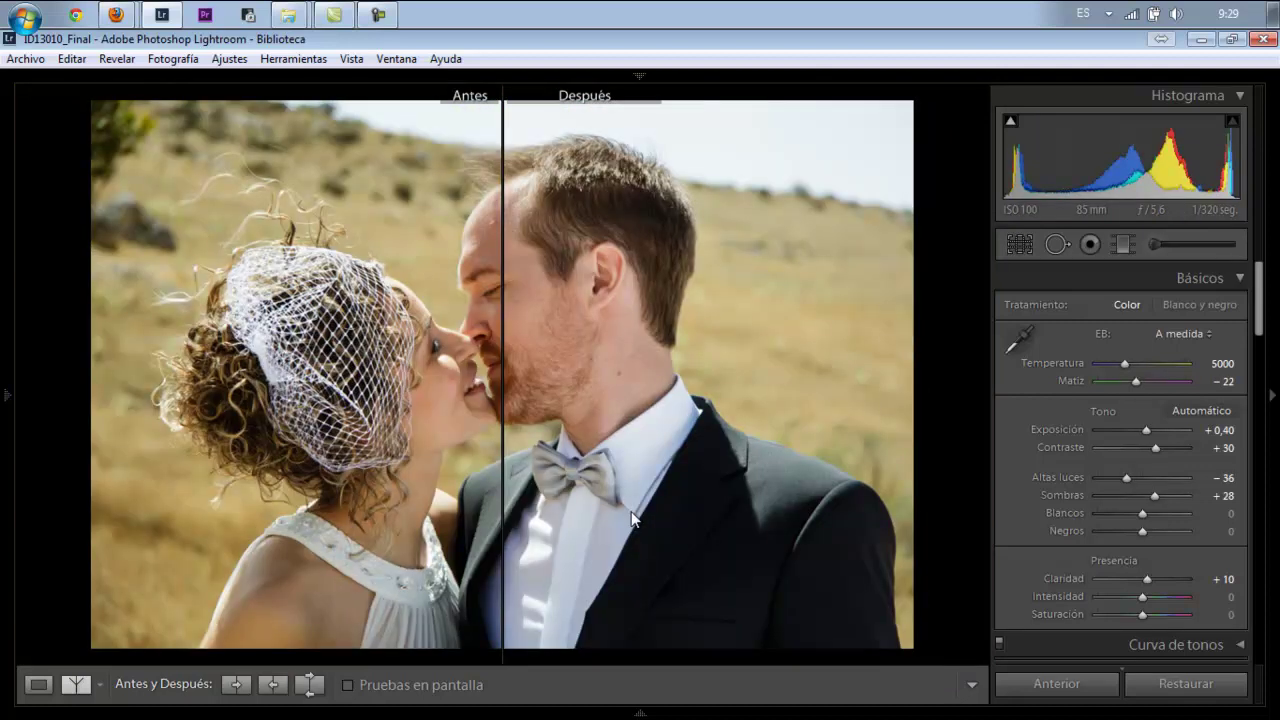
Show the photo of the couple walking in the field, inspect the bride's dress up close, zoom back out, and advance to the following photo
key(Right)
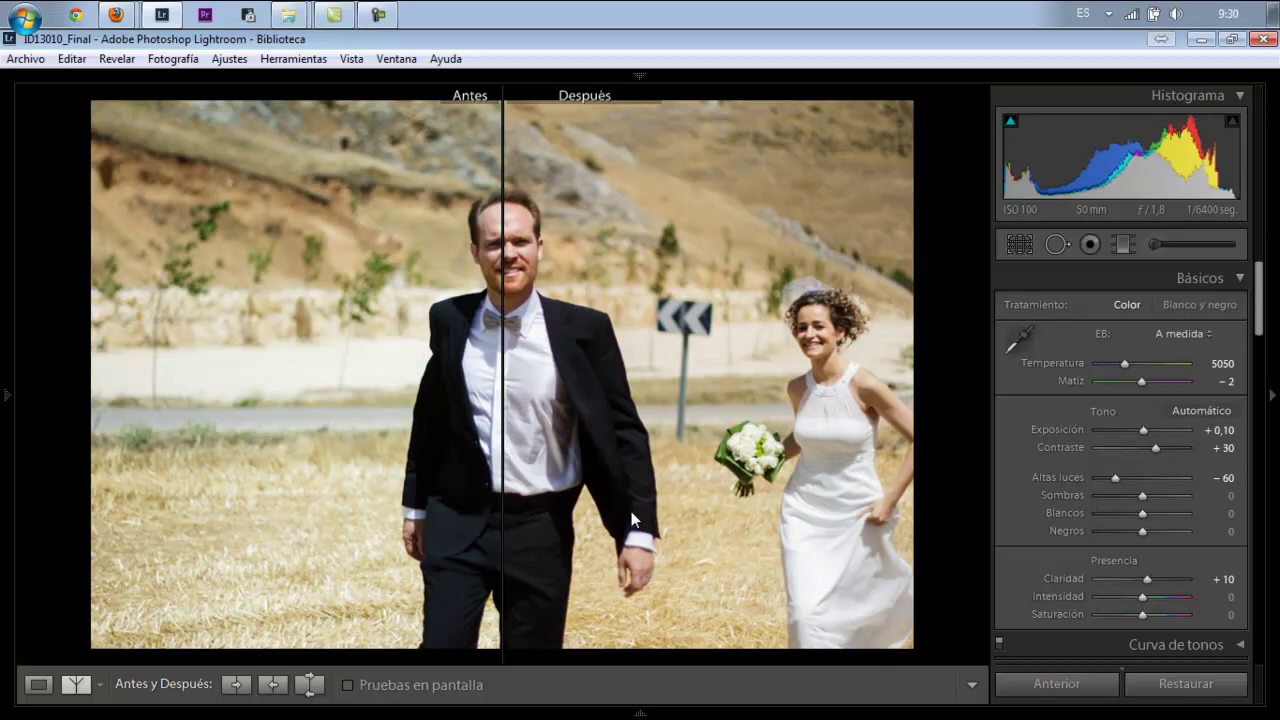
click(630, 516)
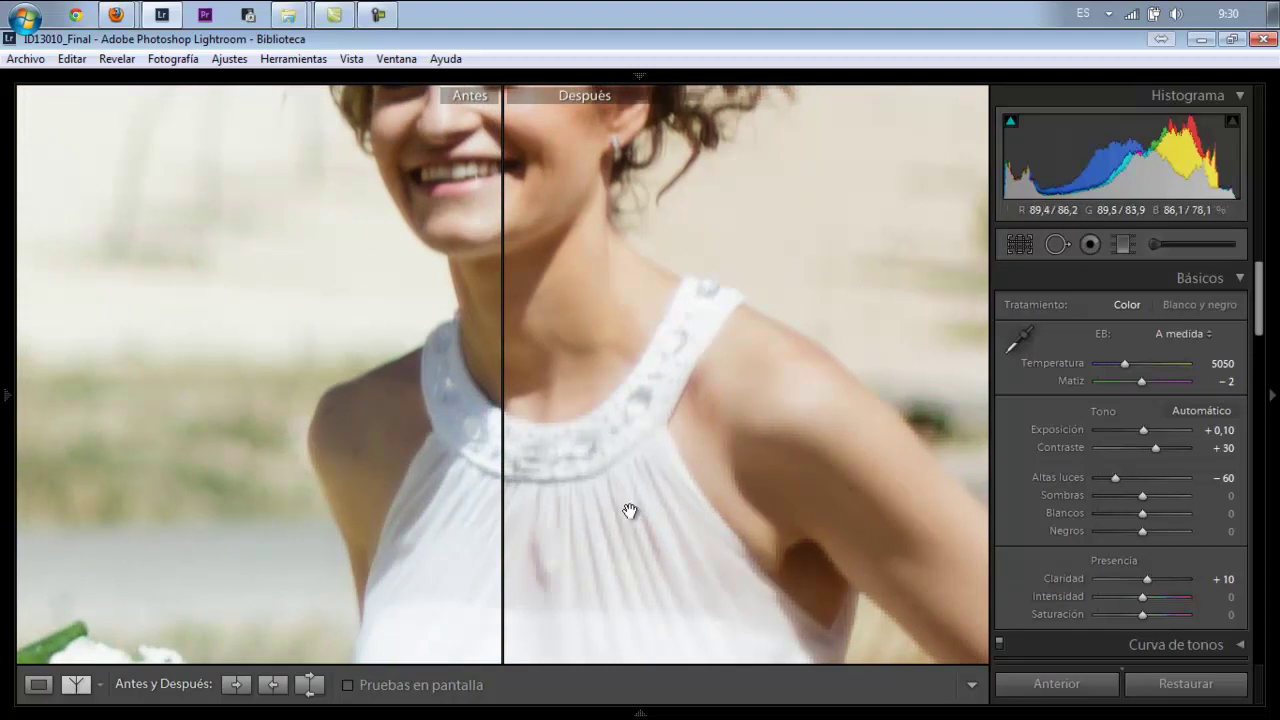
click(629, 513)
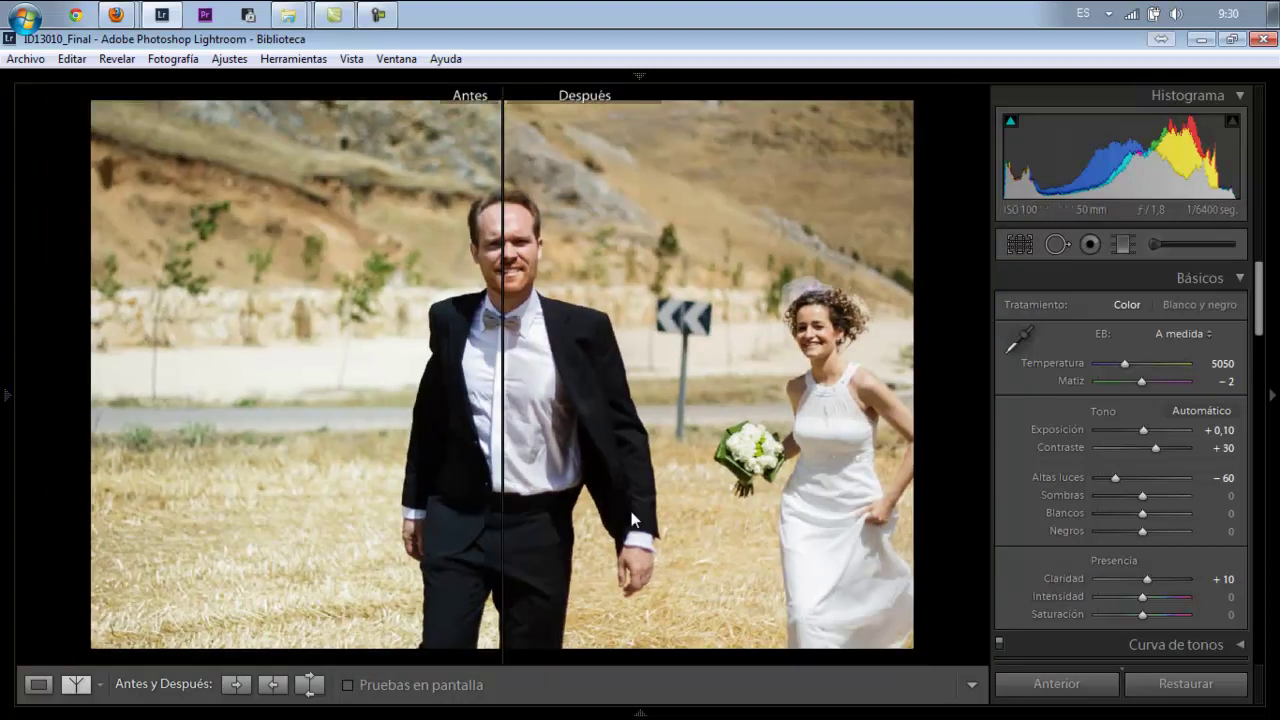
key(Right)
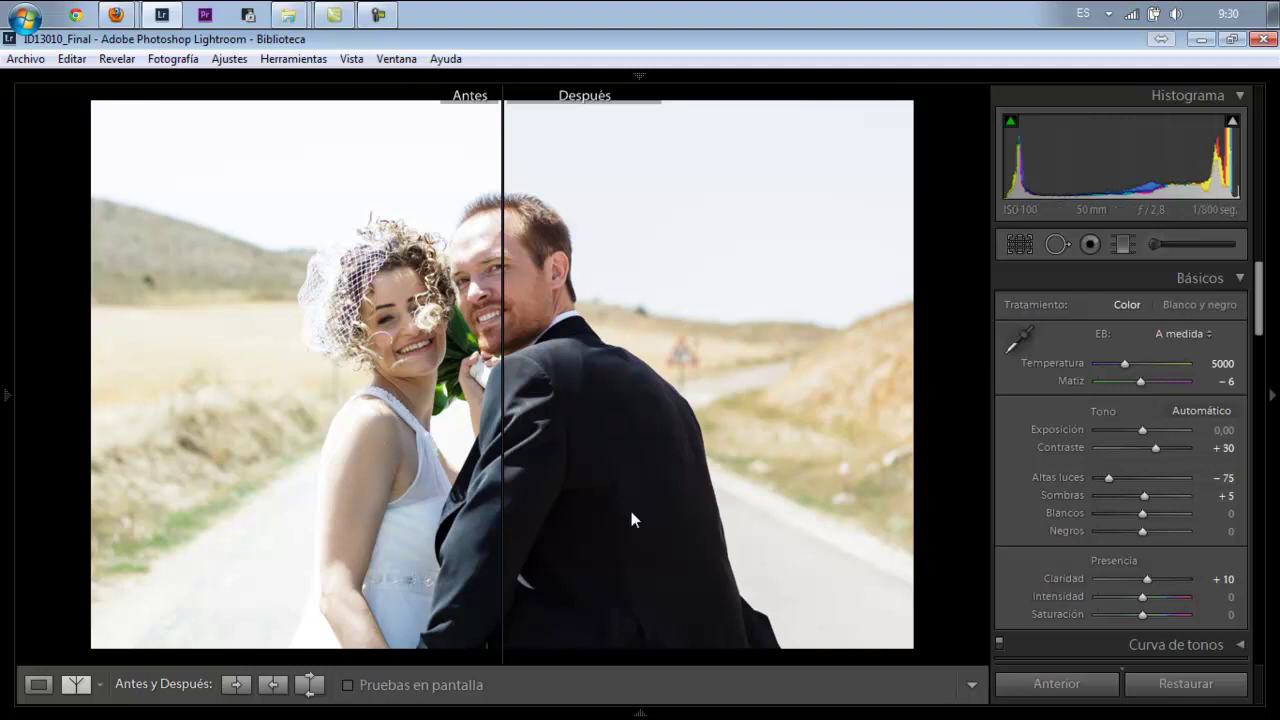
Compare before and after on the next four photos up to the couple on the tree-lined path, zooming in on the wedding dress and back out
key(Right)
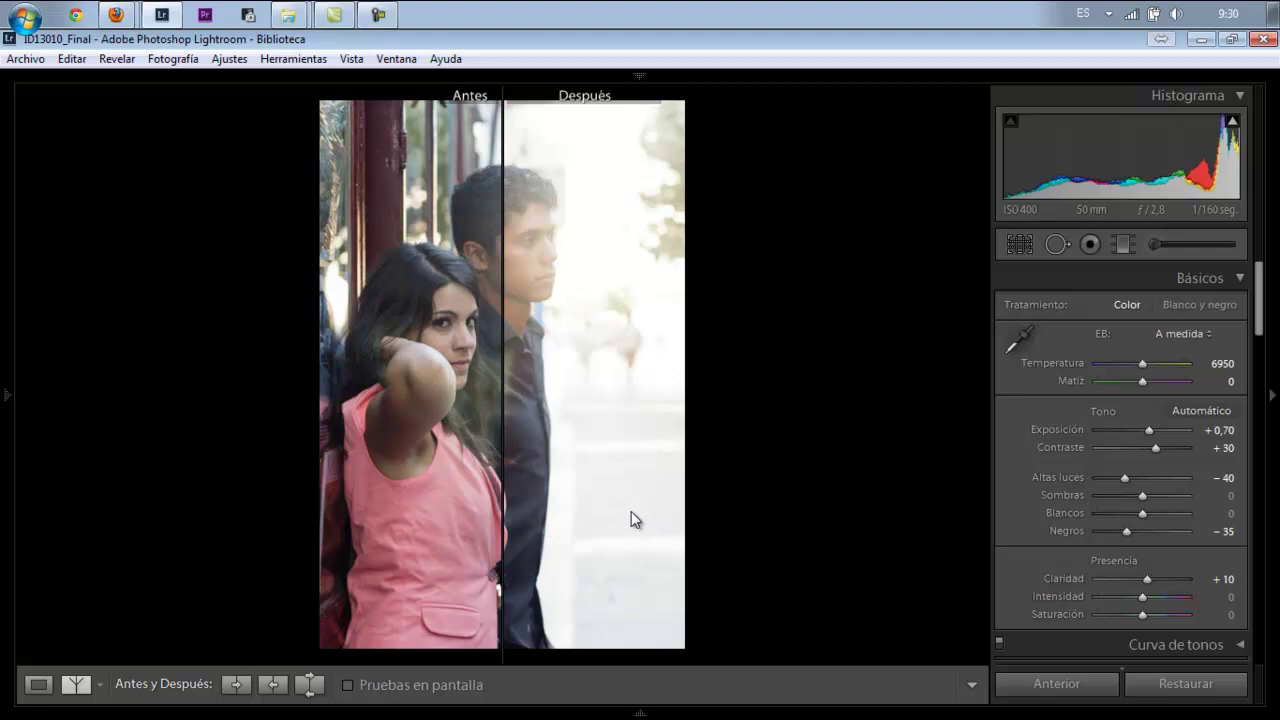
key(Right)
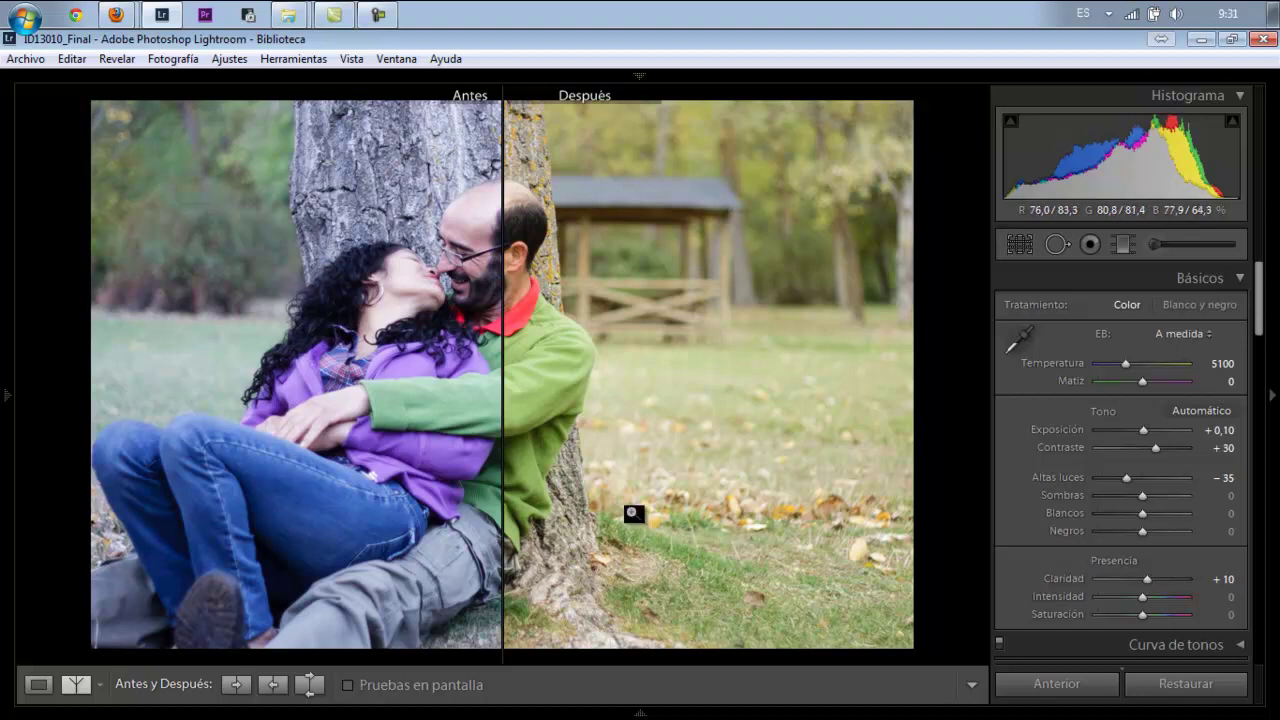
key(Right)
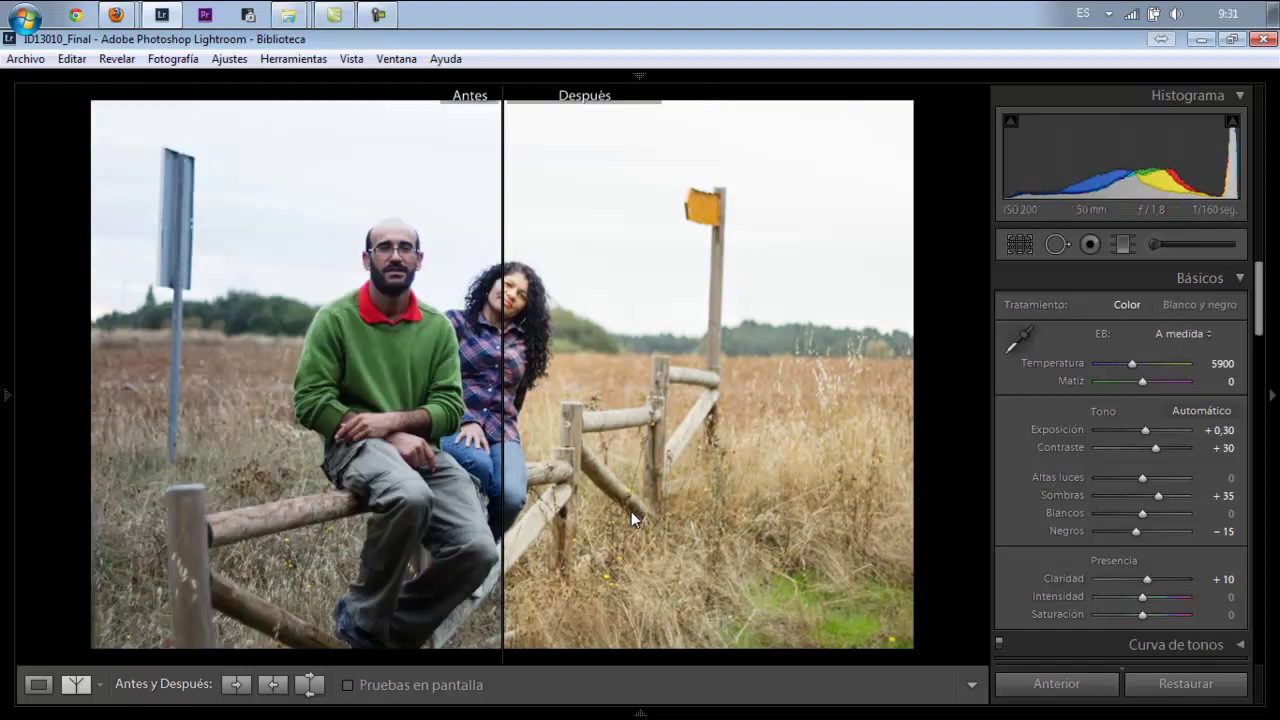
key(Right)
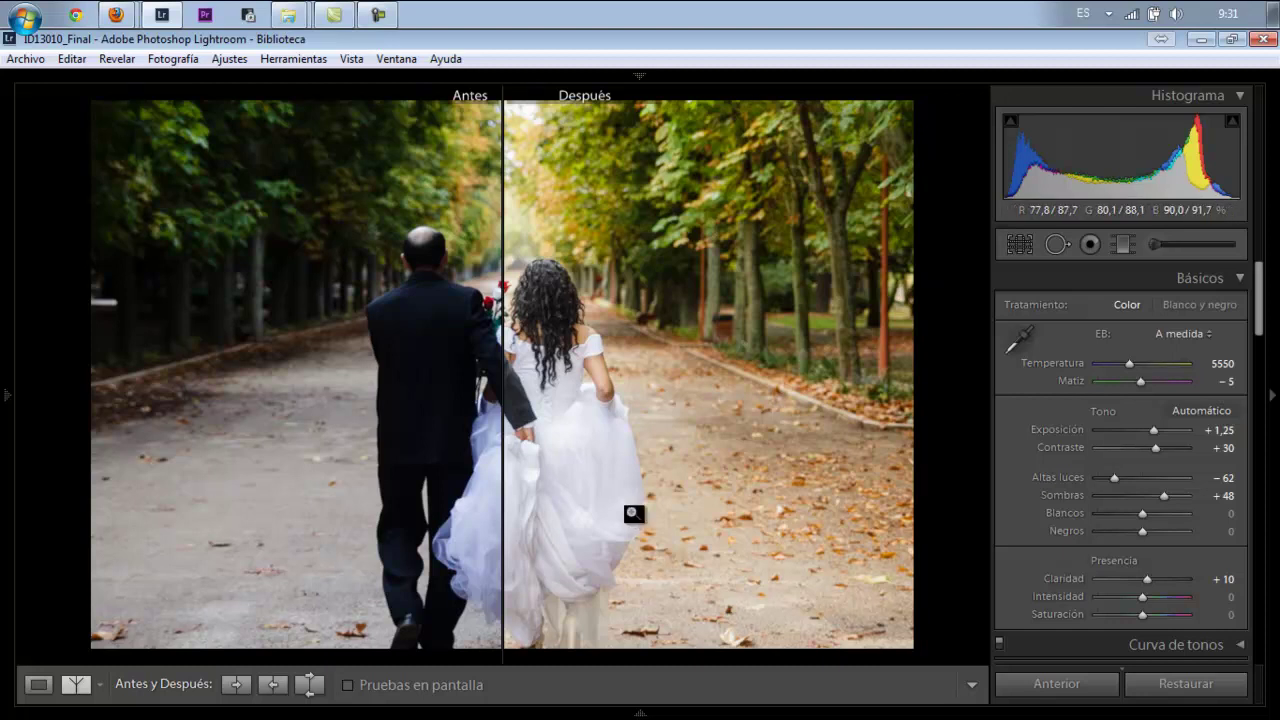
click(633, 513)
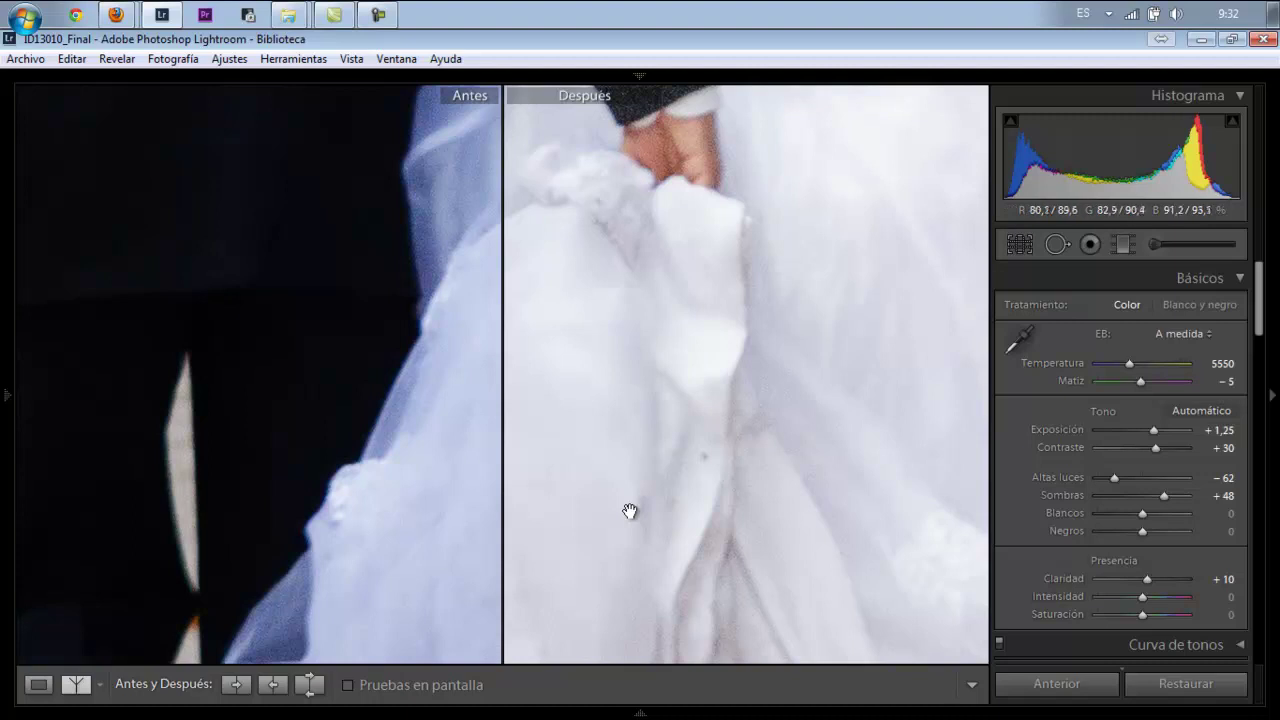
click(631, 512)
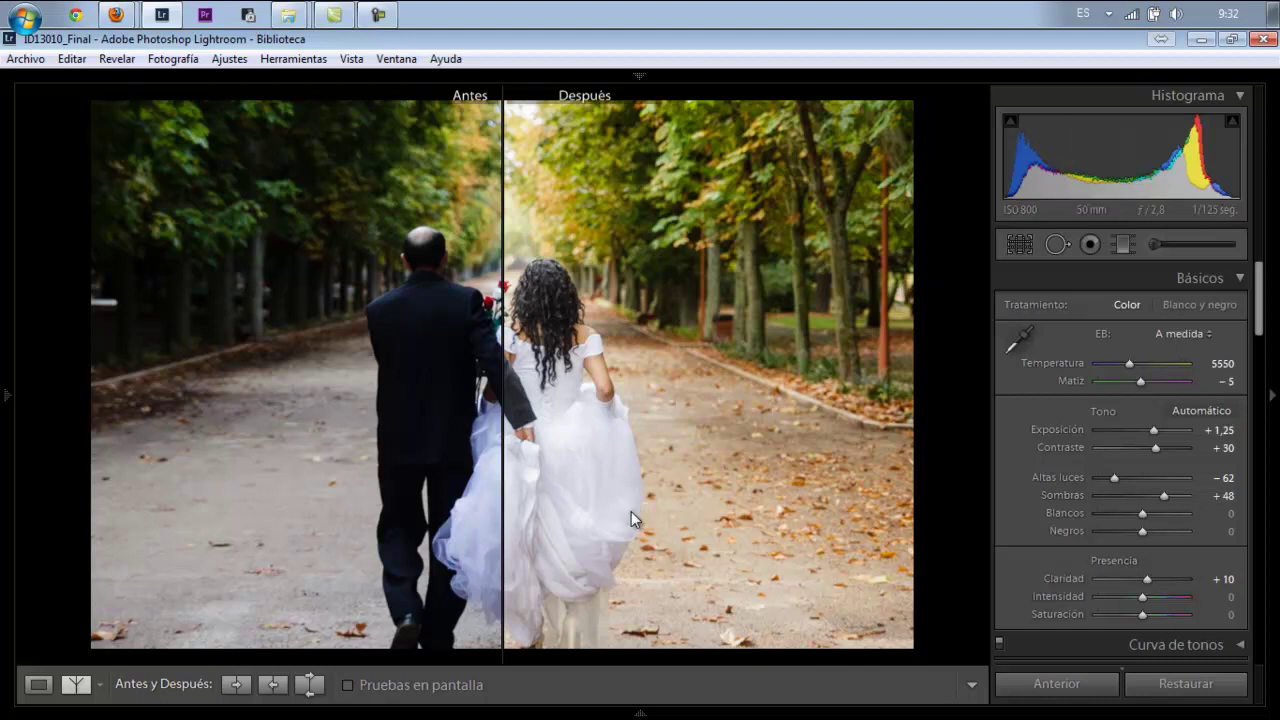
Switch to the file explorer and check the Lightroom catalog and IMG_1167.jpg in the final order folder, leaving nothing selected
key(alt+Tab)
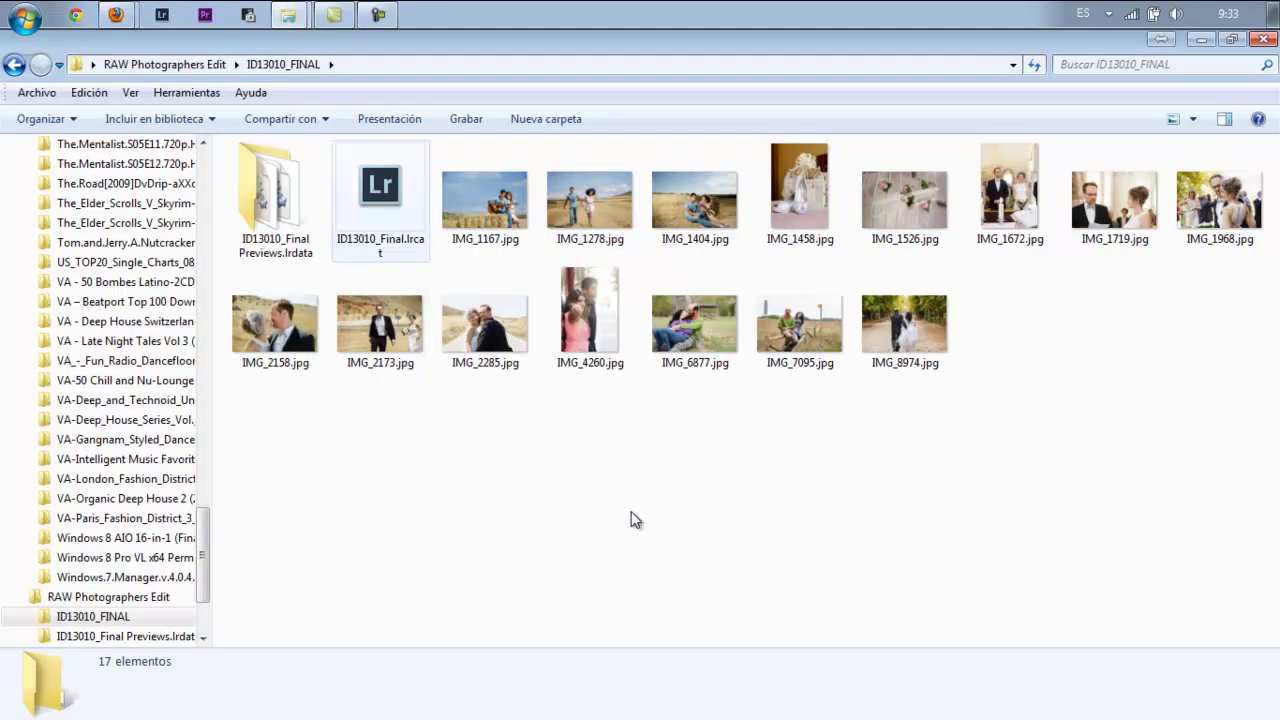
key(Right)
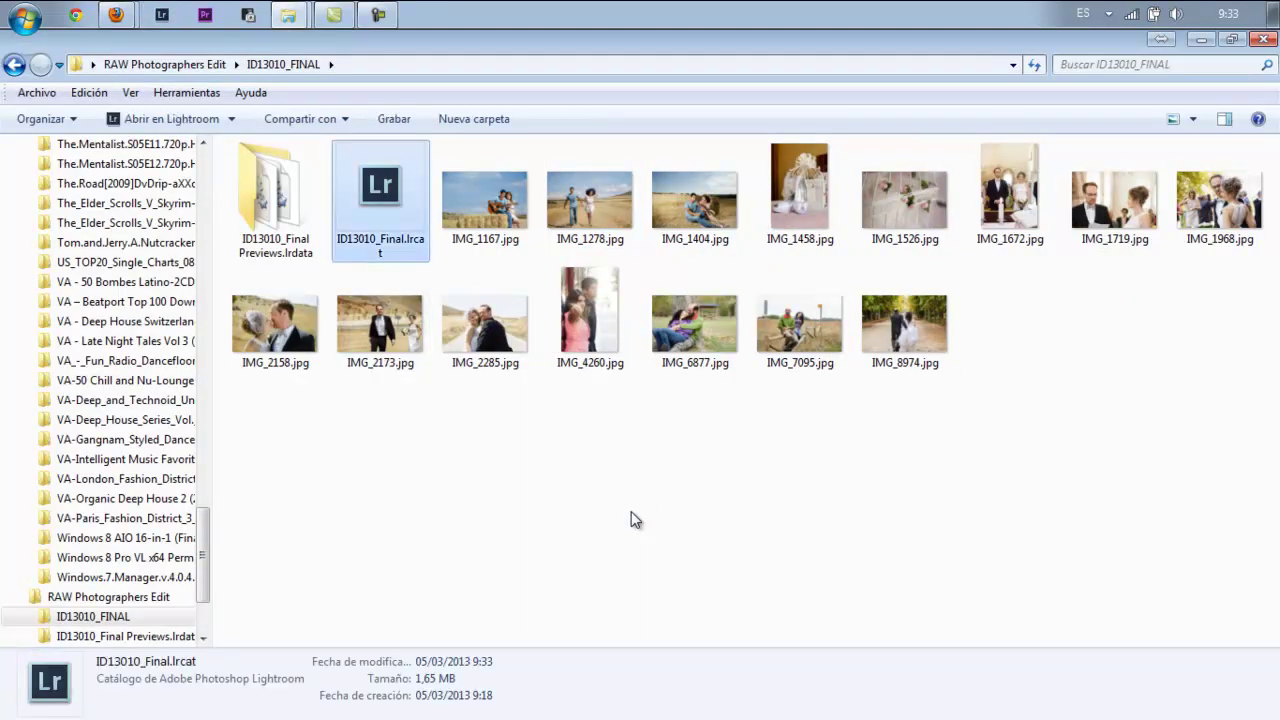
key(Right)
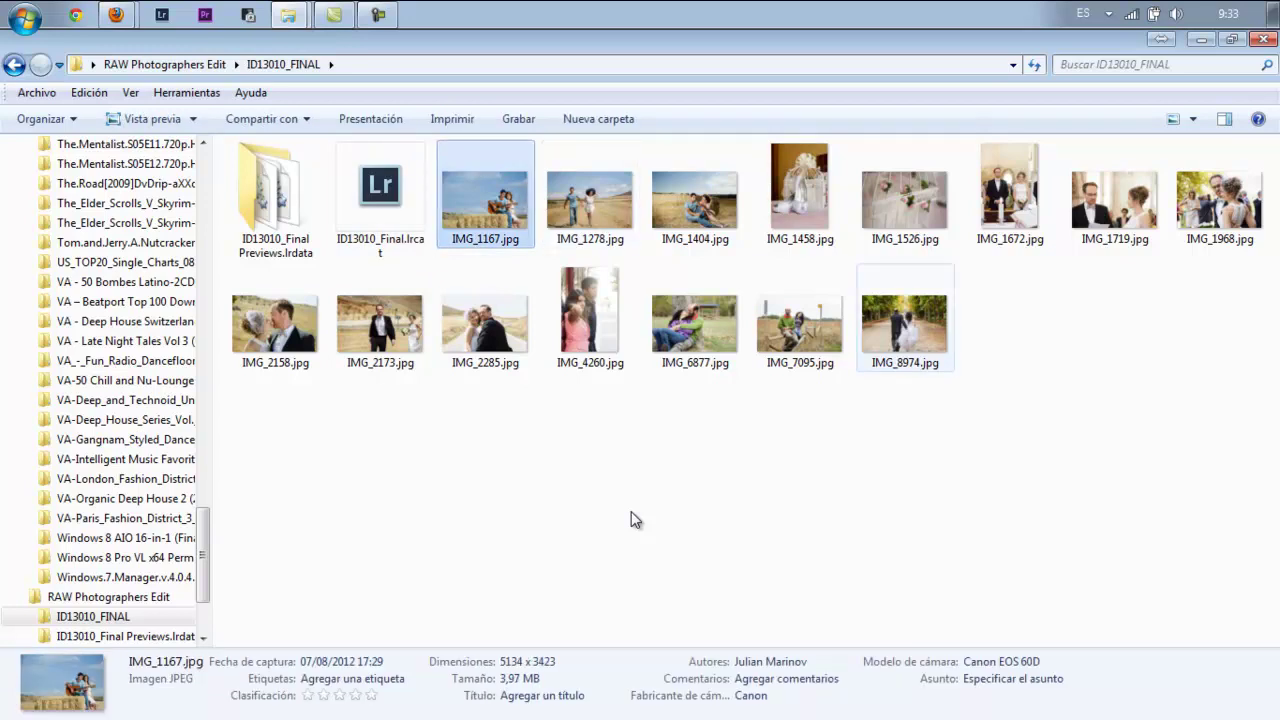
click(635, 519)
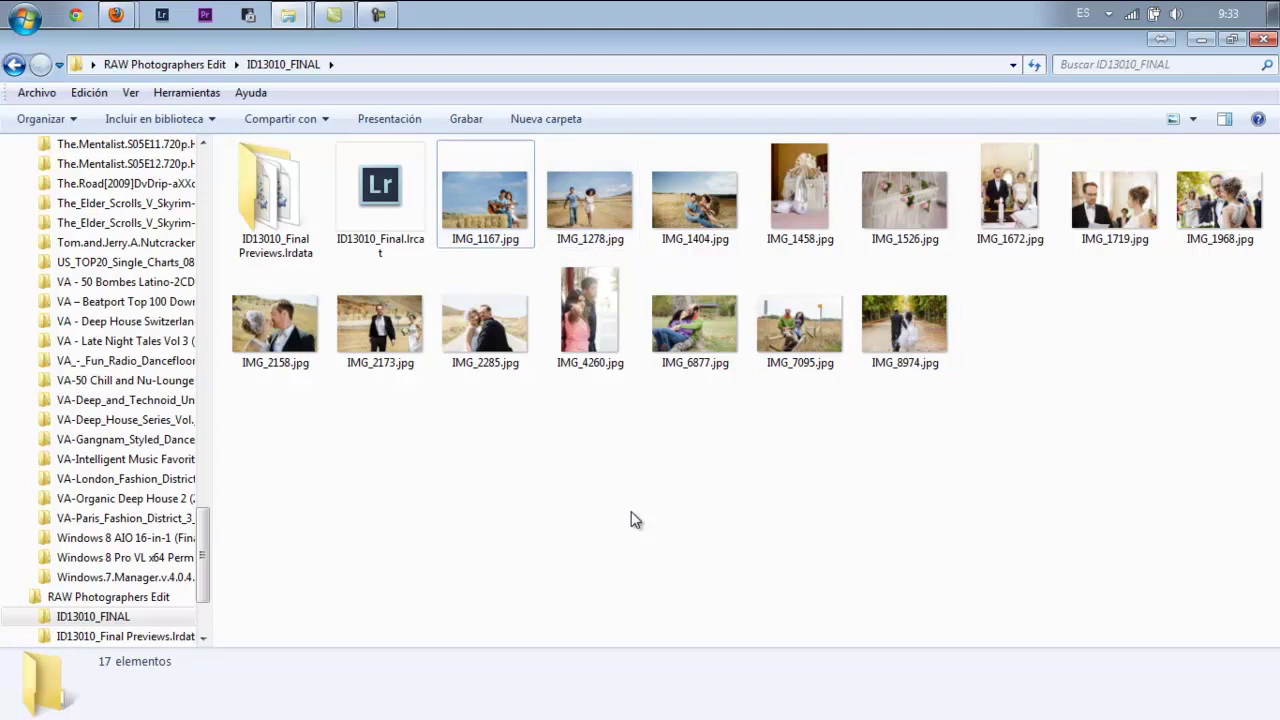
Switch to the browser and open the Photographer's Edit home page from the account page
key(super+2)
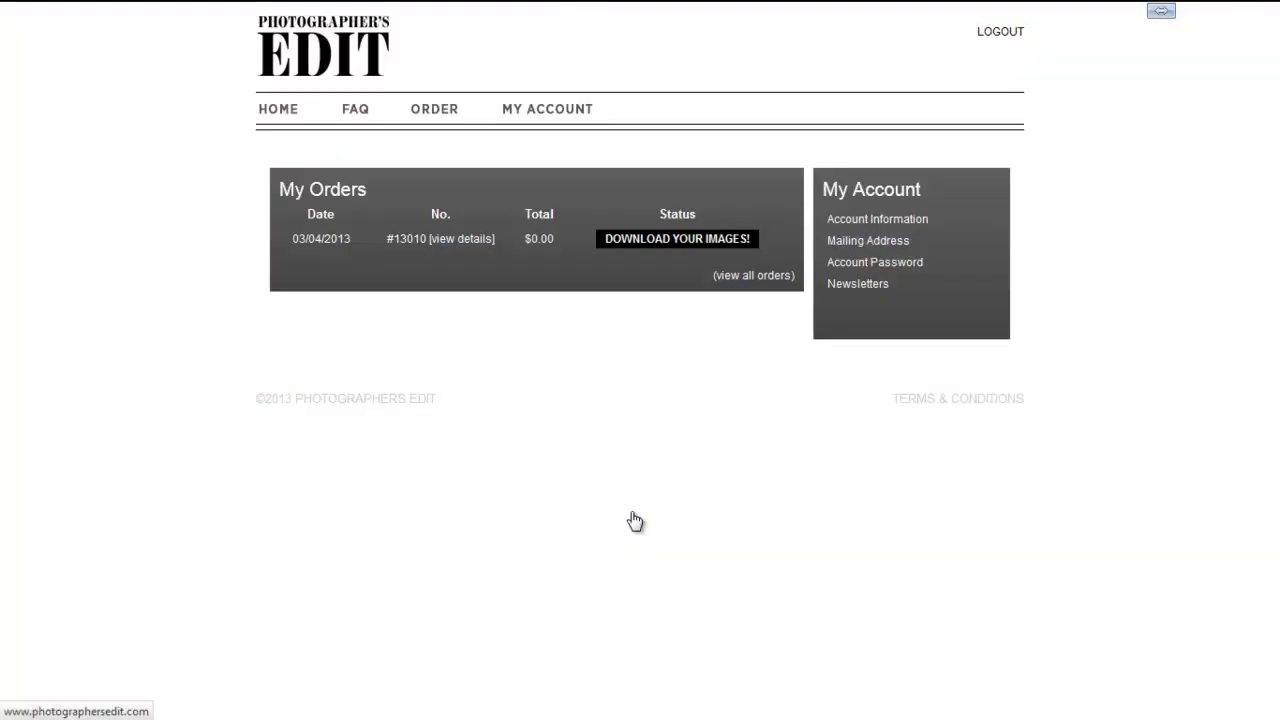
click(635, 520)
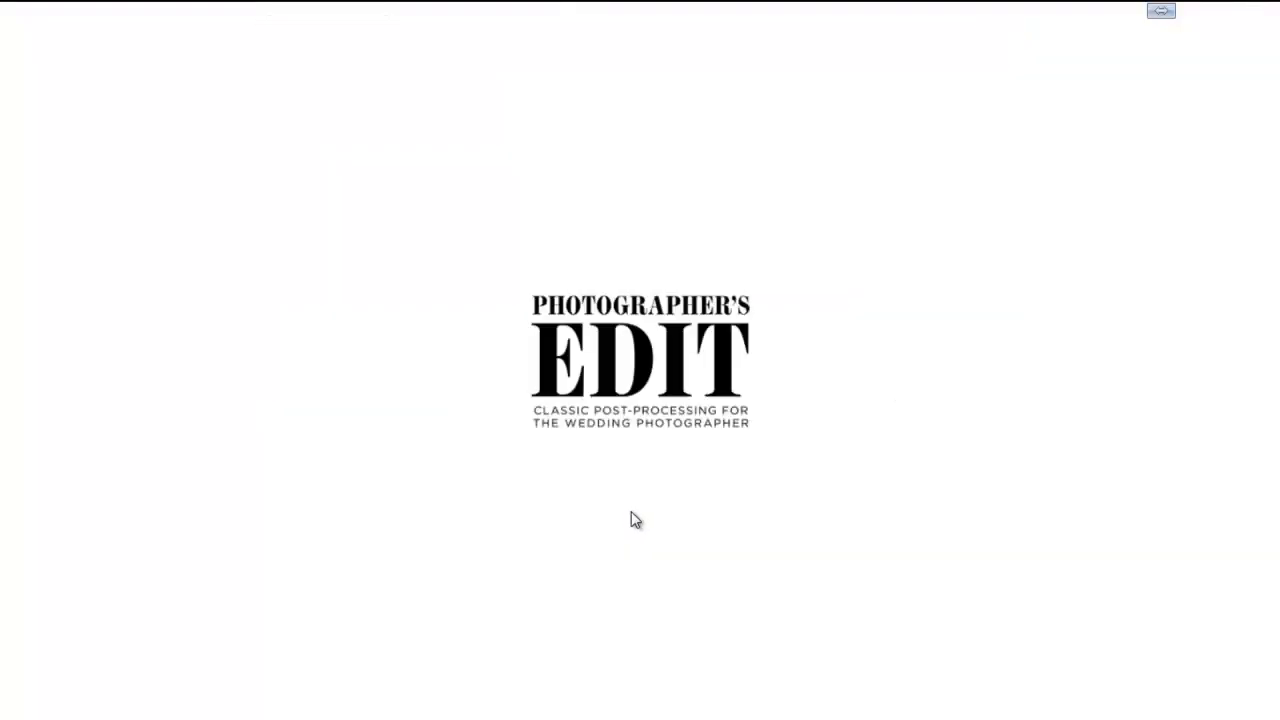